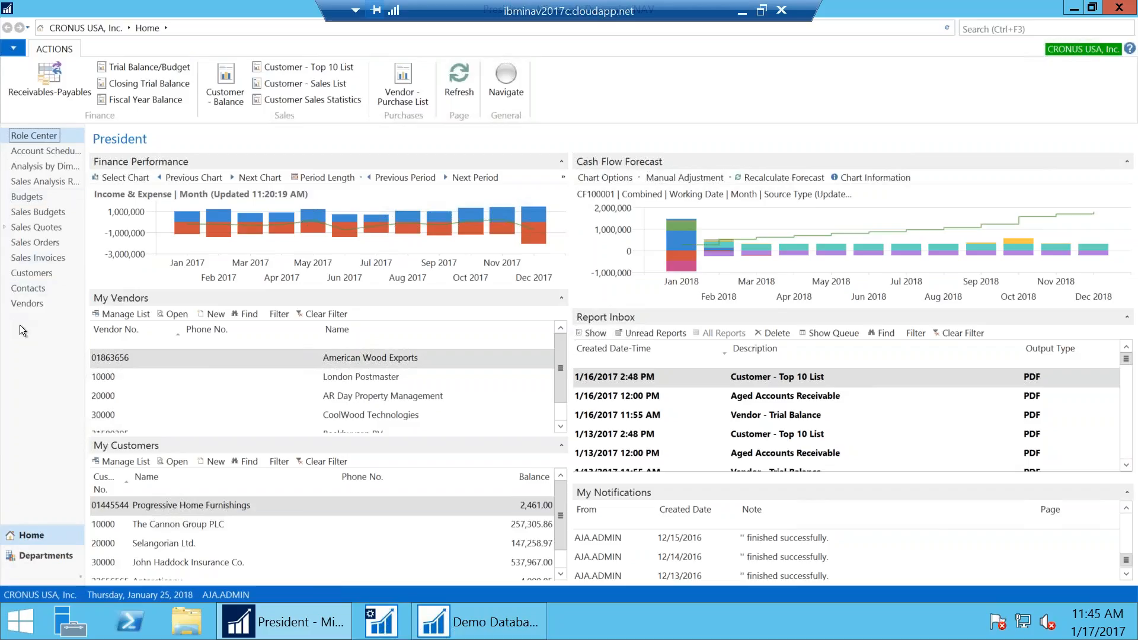
# Open the Customers list and show its report actions
pyautogui.click(23, 272)
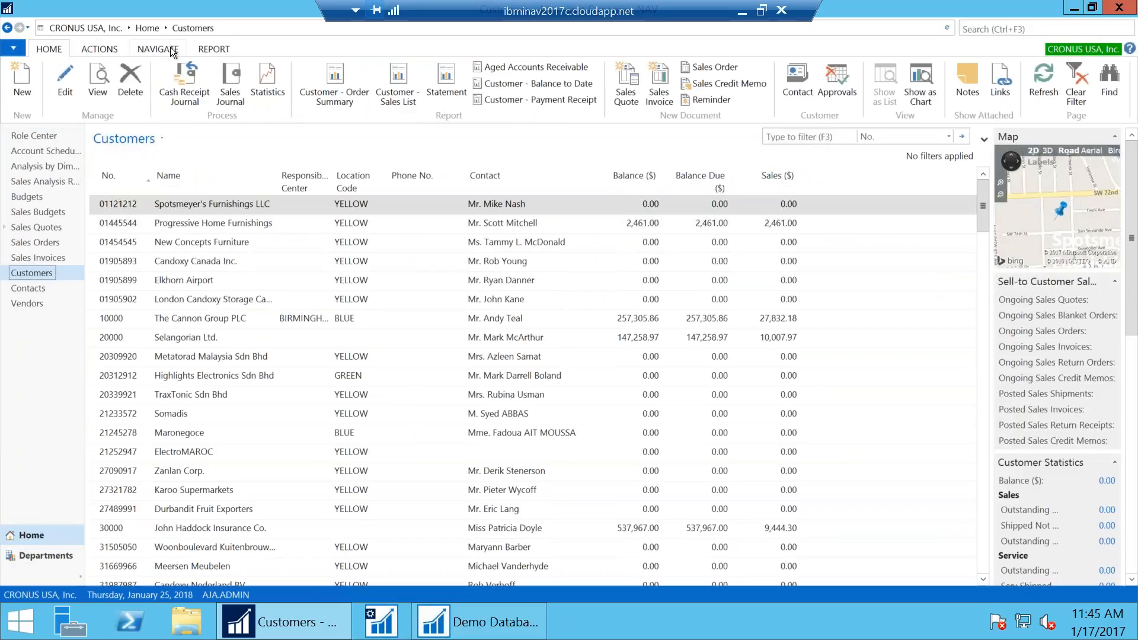
pyautogui.click(208, 50)
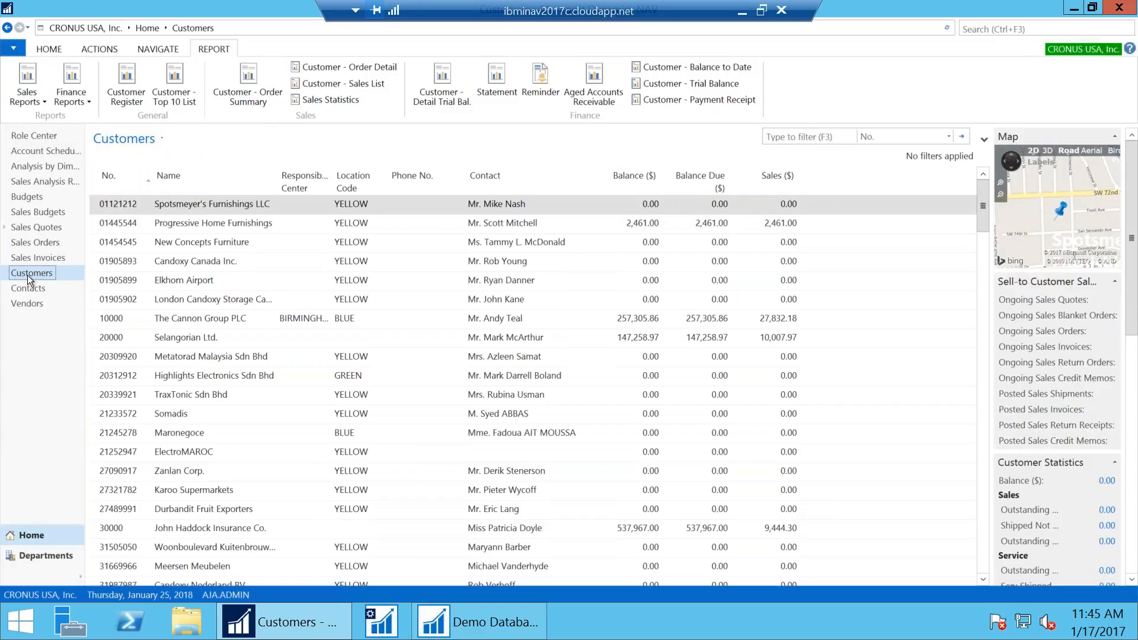
pyautogui.click(70, 24)
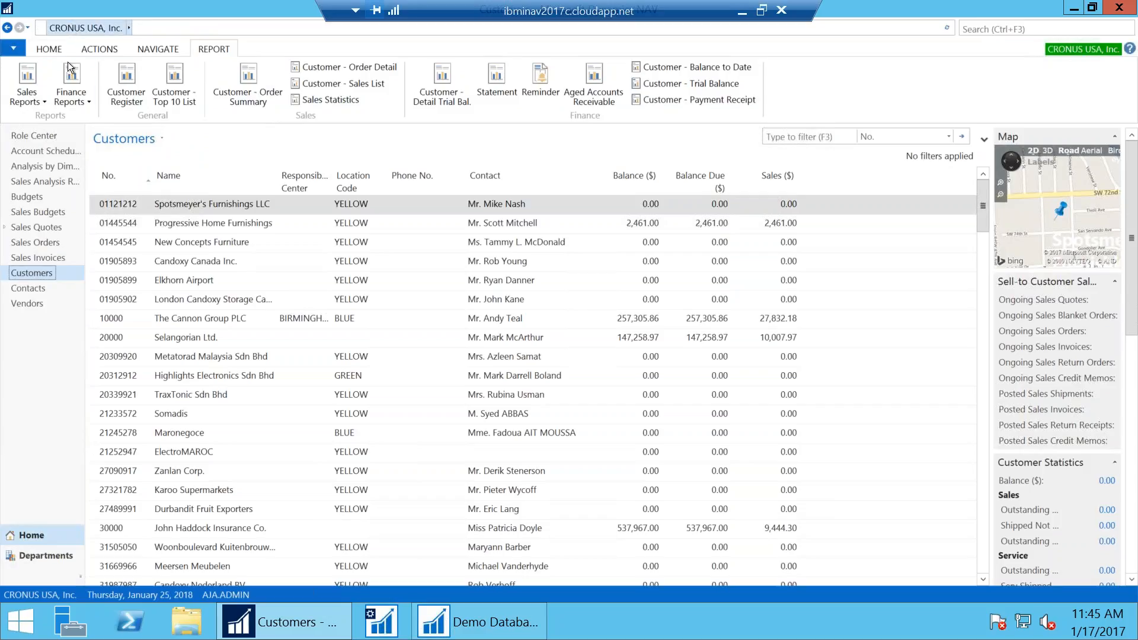
# Open the Customer - Top 10 List report from Sales & Marketing Reports and Analysis
pyautogui.click(22, 562)
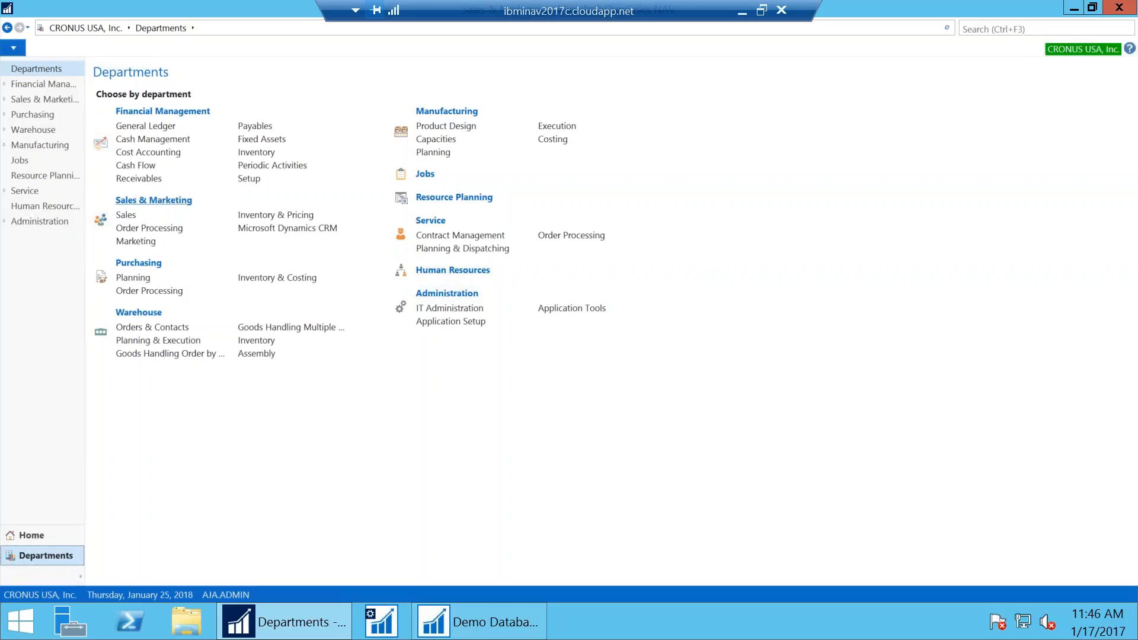
pyautogui.click(139, 201)
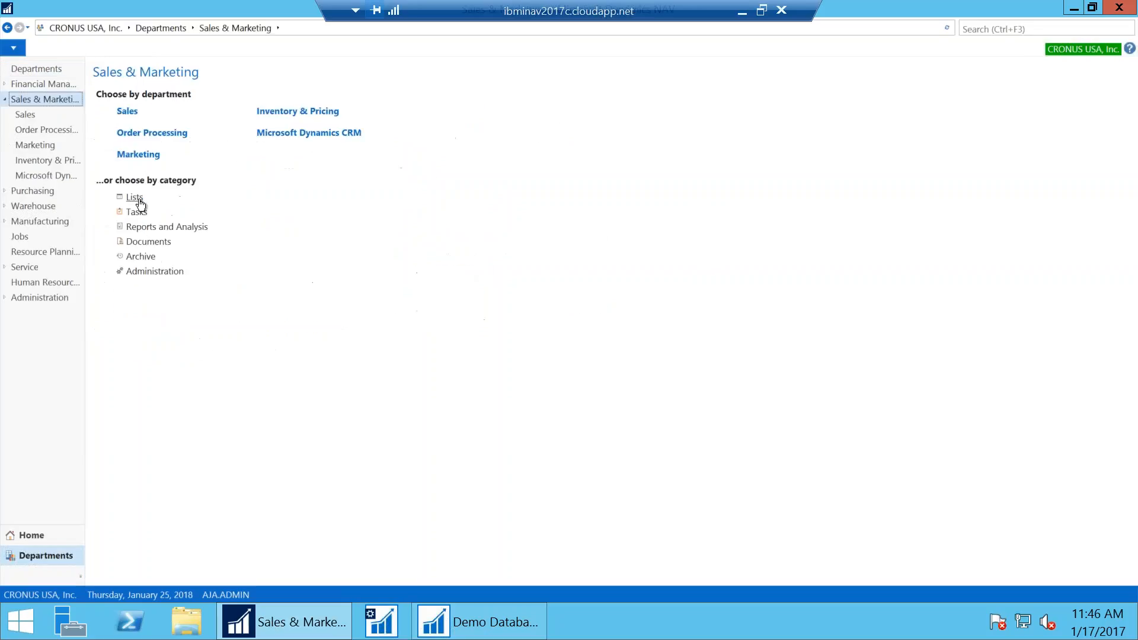
pyautogui.click(141, 228)
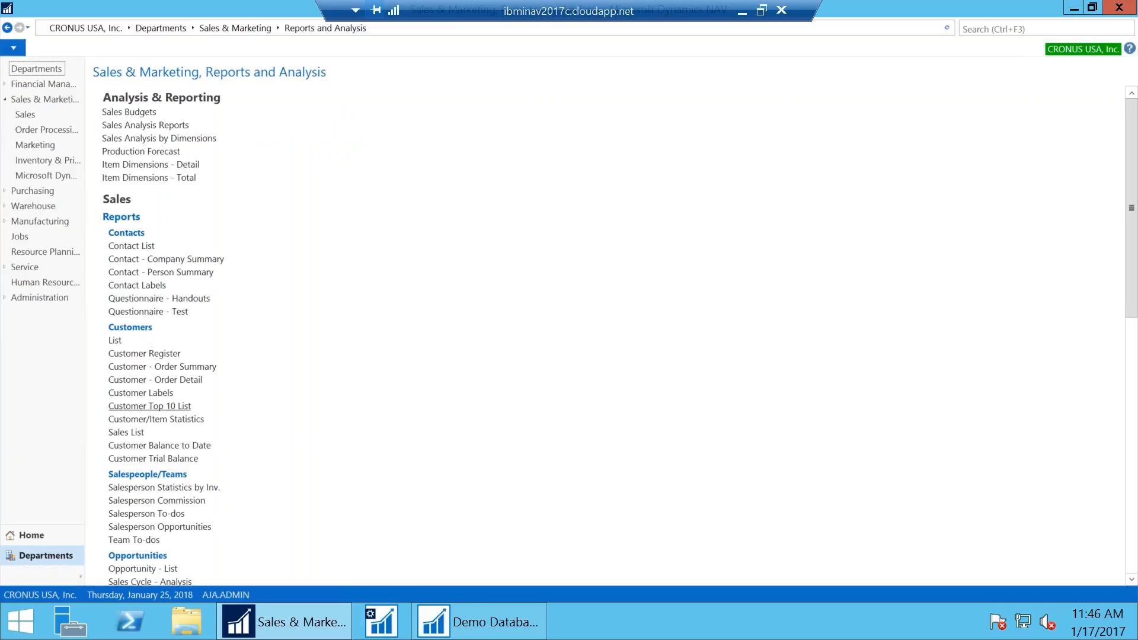
pyautogui.click(150, 406)
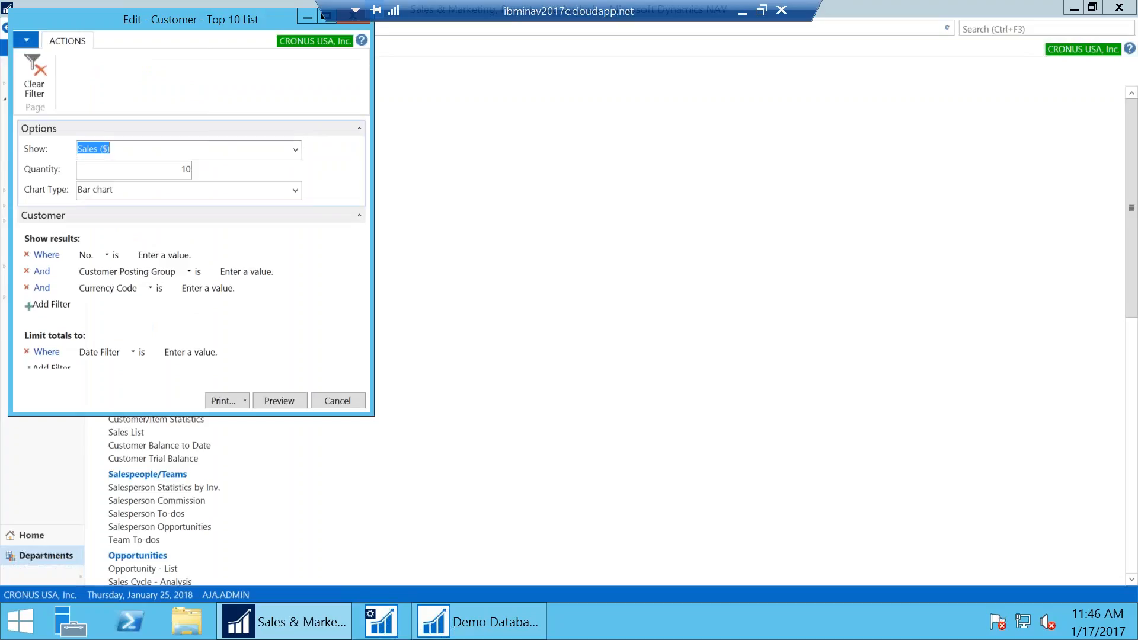
# Center the Top 10 List request page and list its Print, PDF, Word, Excel and Schedule options
pyautogui.moveTo(242, 26); pyautogui.dragTo(514, 80)
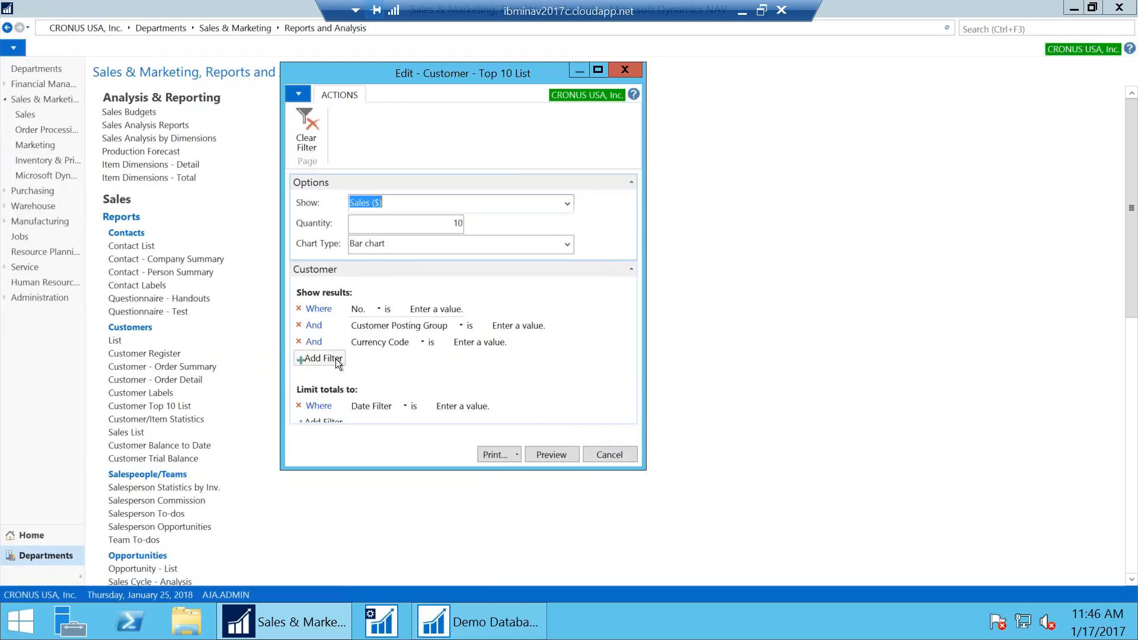
pyautogui.click(518, 454)
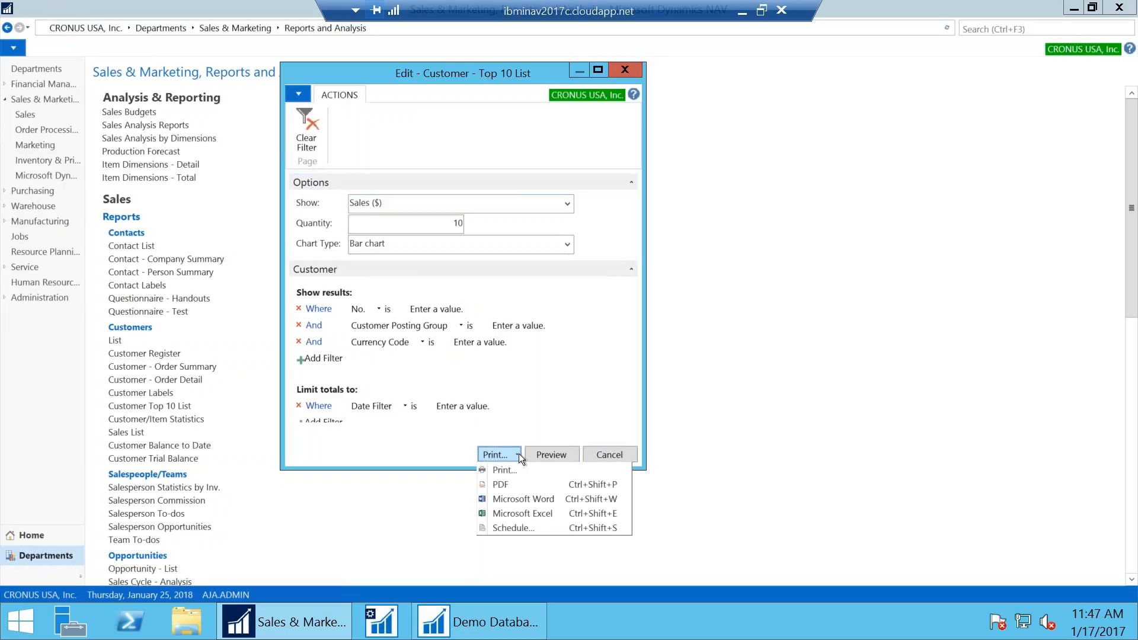
# Schedule report 111 Customer - Top 10 List in an enlarged dialog, keeping PDF output type
pyautogui.click(513, 528)
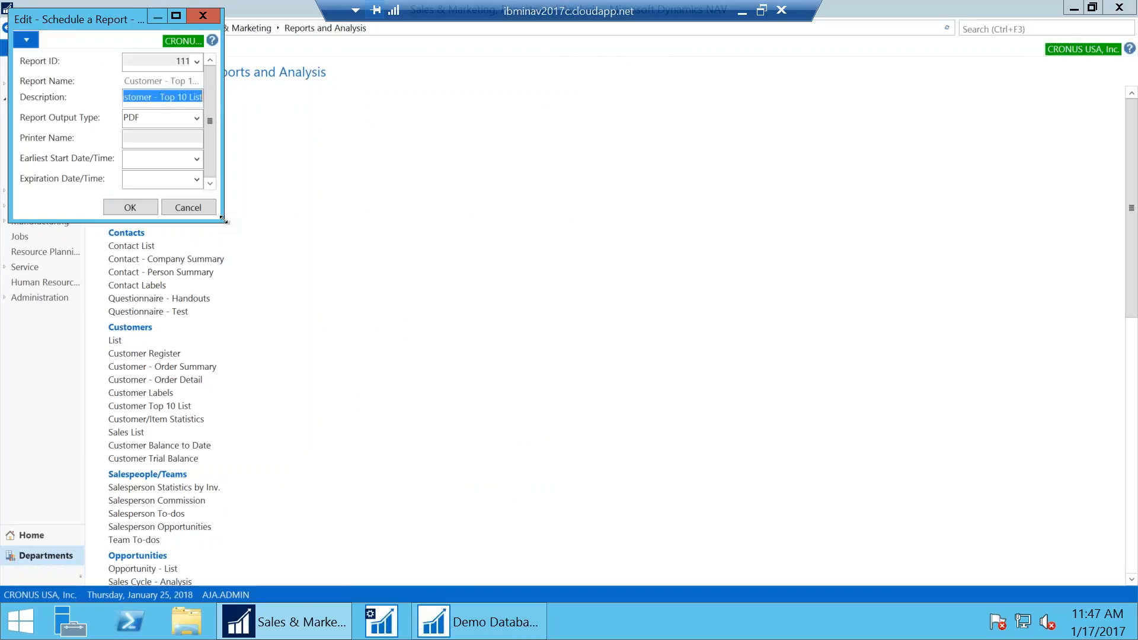
pyautogui.moveTo(223, 221); pyautogui.dragTo(408, 311)
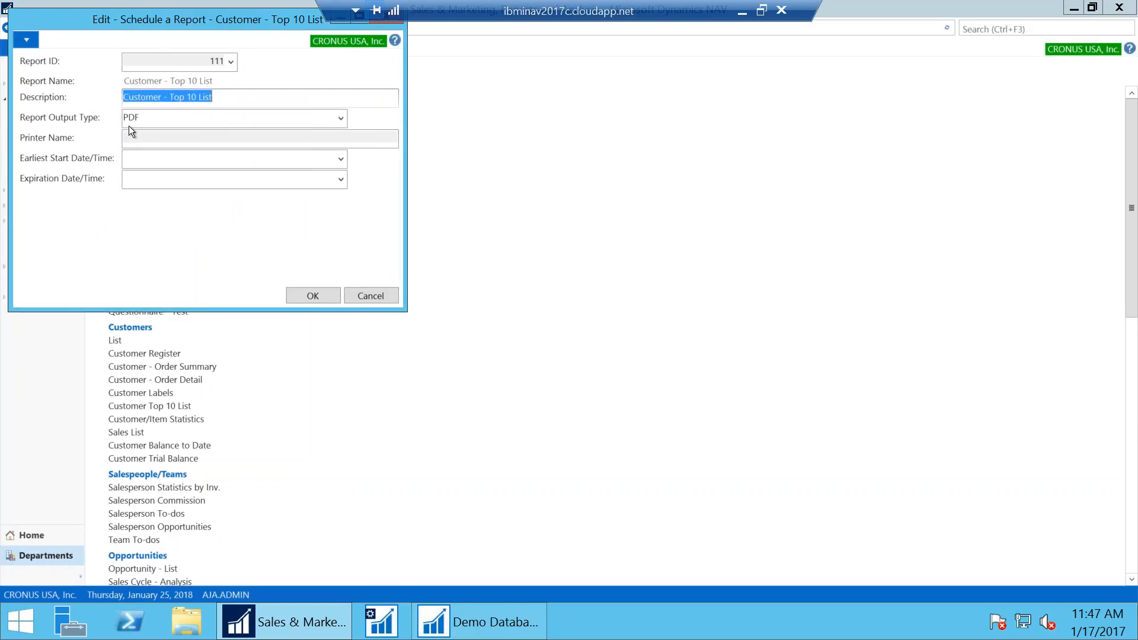
pyautogui.click(190, 118)
pyautogui.click(341, 118)
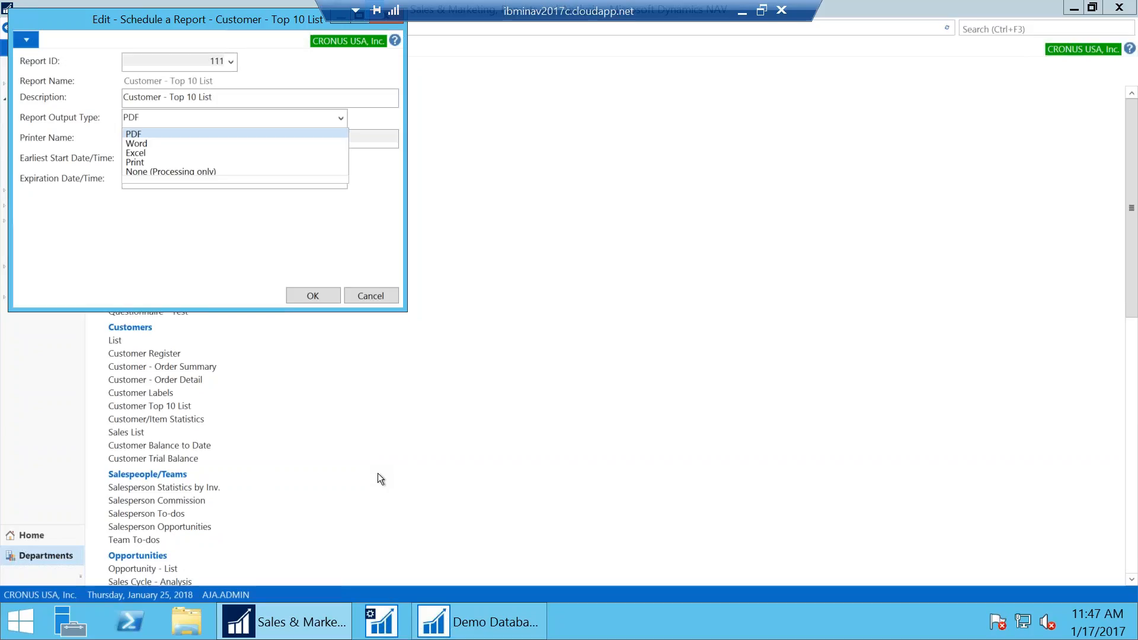
pyautogui.click(172, 247)
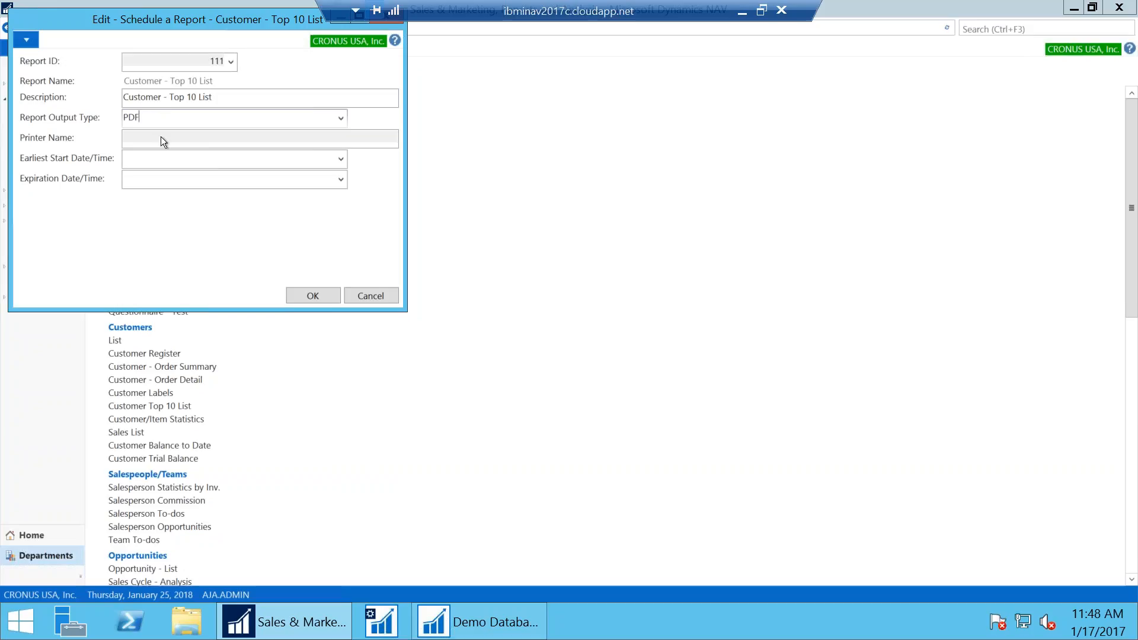
pyautogui.click(340, 156)
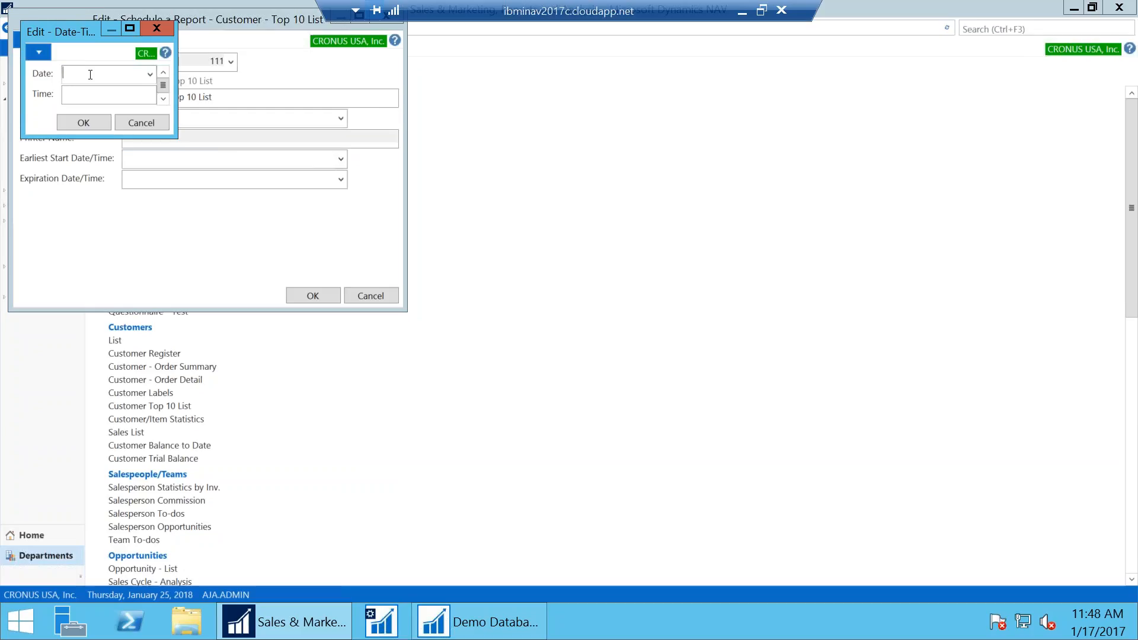
pyautogui.click(134, 122)
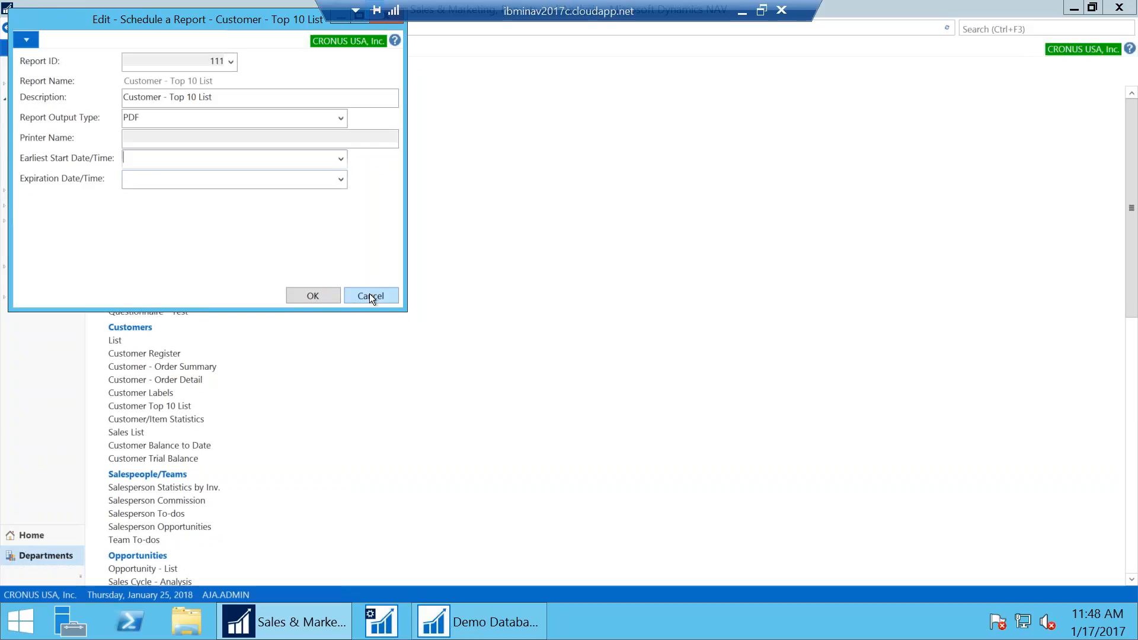
pyautogui.click(340, 120)
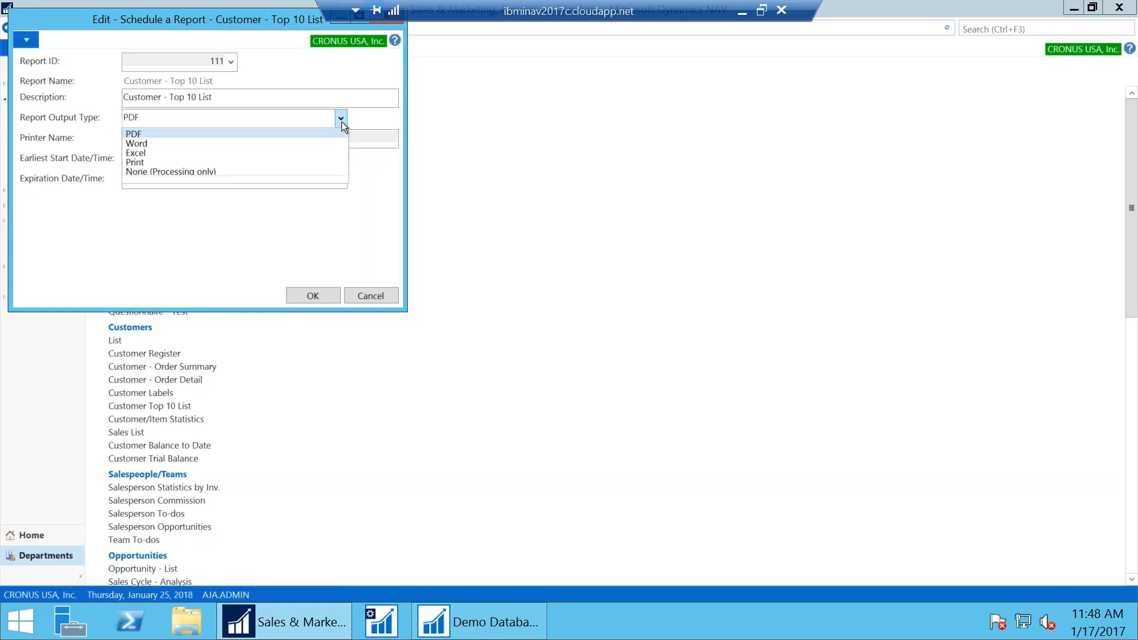
# Change the scheduled report's output type from PDF to Print
pyautogui.click(342, 122)
pyautogui.click(342, 122)
pyautogui.click(131, 163)
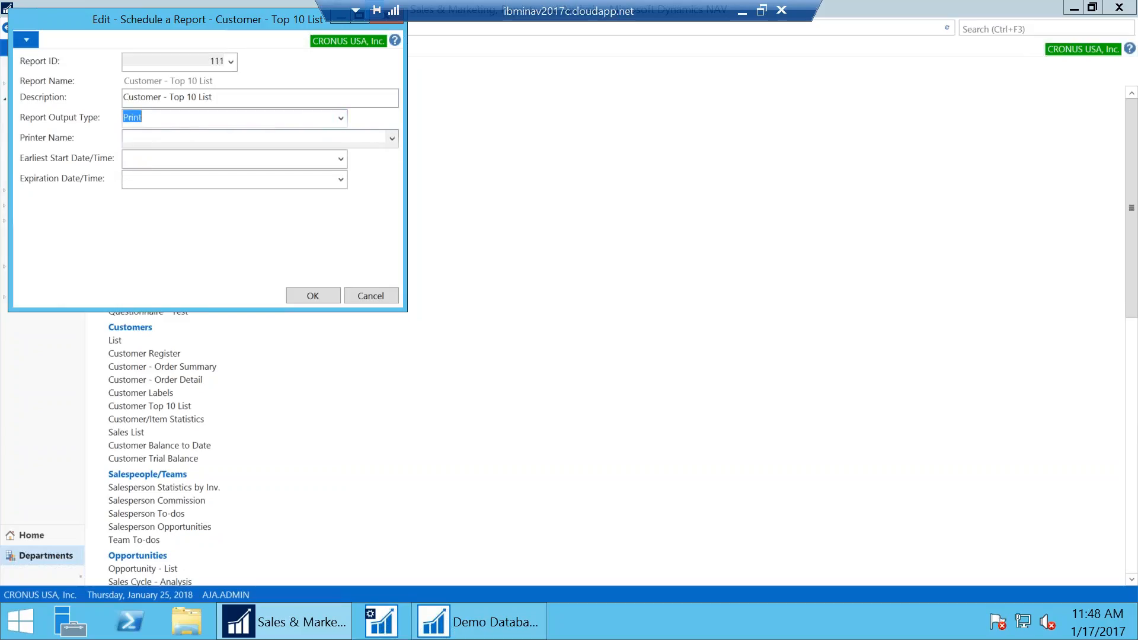
# Check the empty server printer list, then cancel the Schedule a Report dialog
pyautogui.click(395, 143)
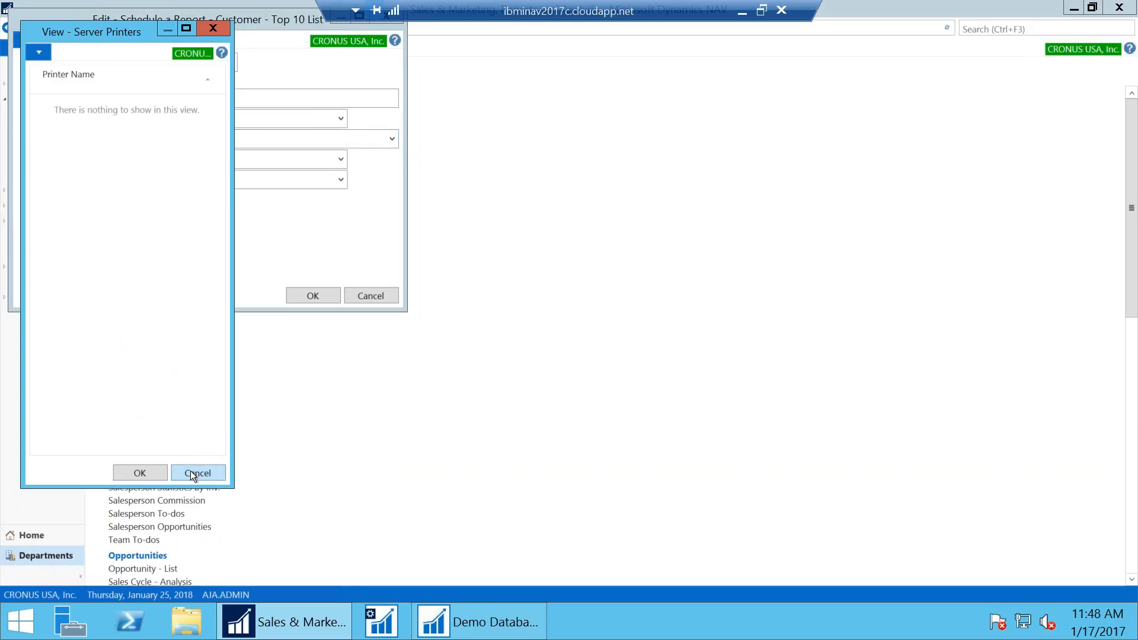
pyautogui.click(191, 472)
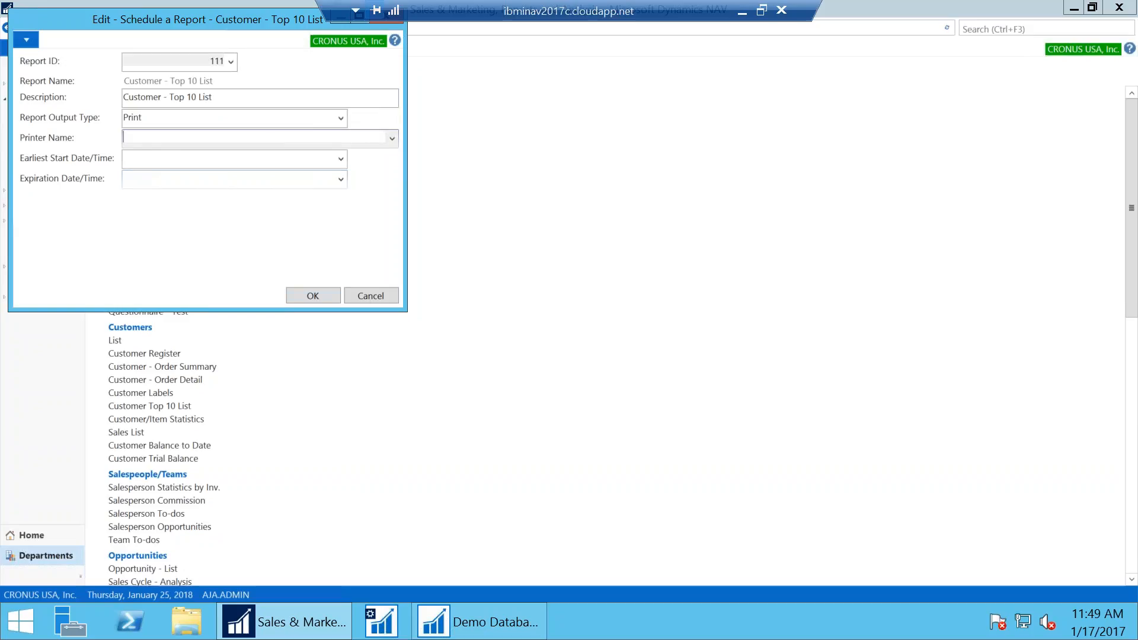
pyautogui.click(363, 293)
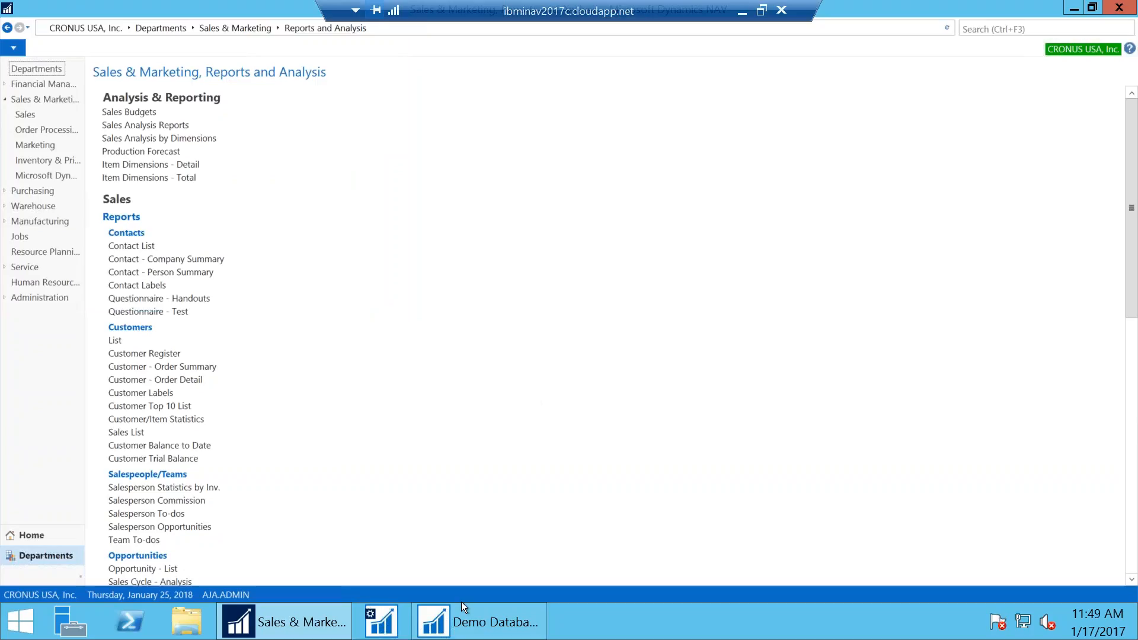
# Minimise the remote session and advance the slide show to 'The Report Inbox' slide
pyautogui.click(741, 12)
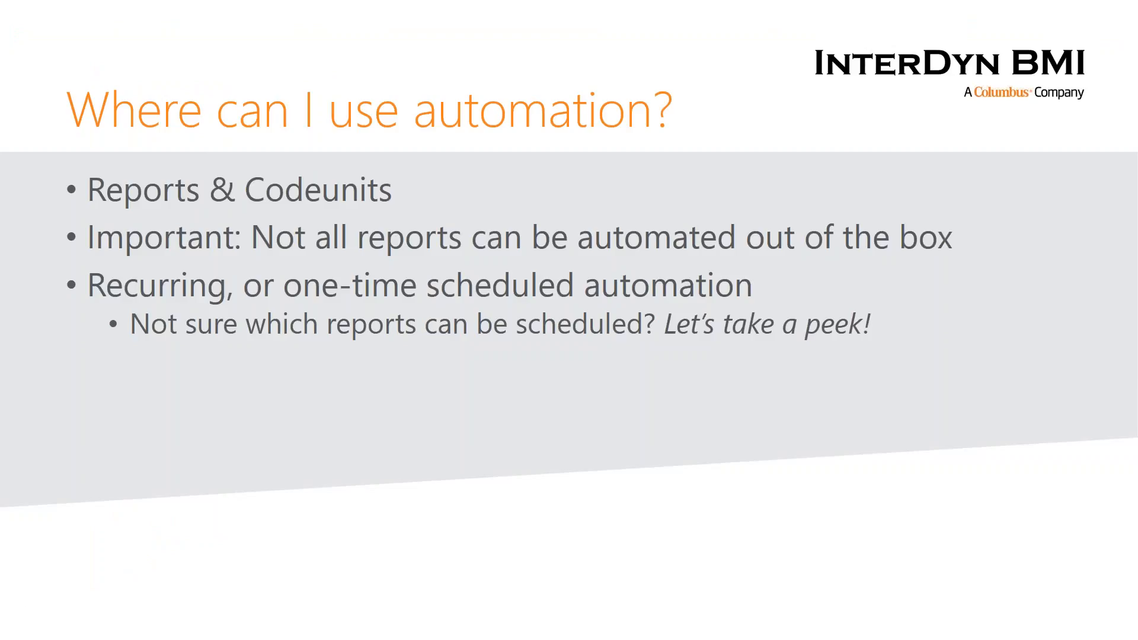
pyautogui.click(366, 332)
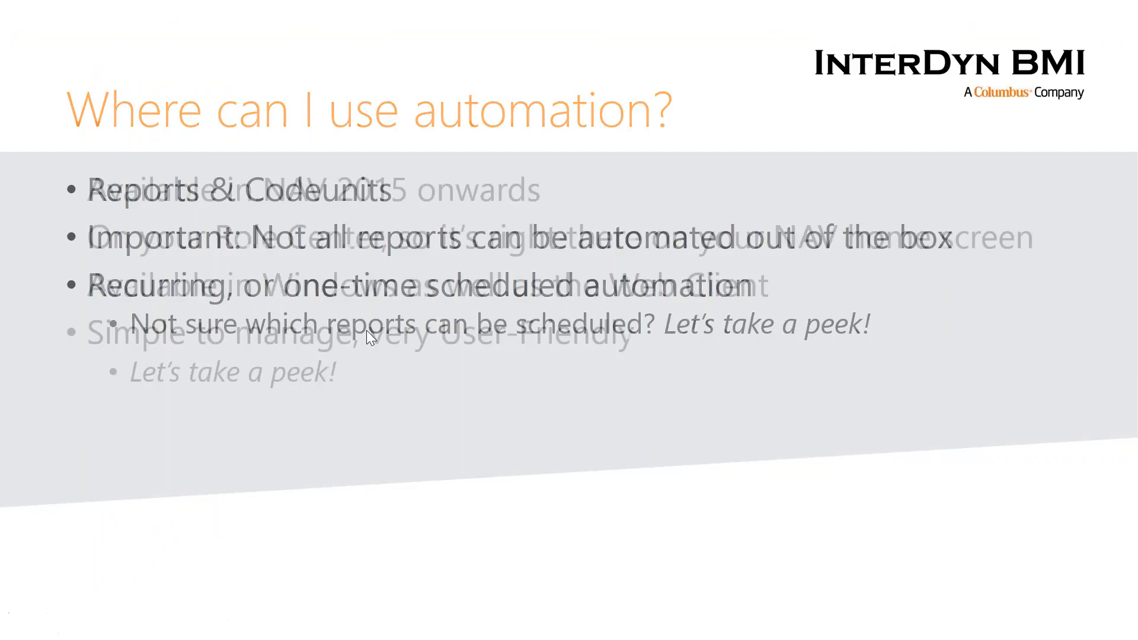
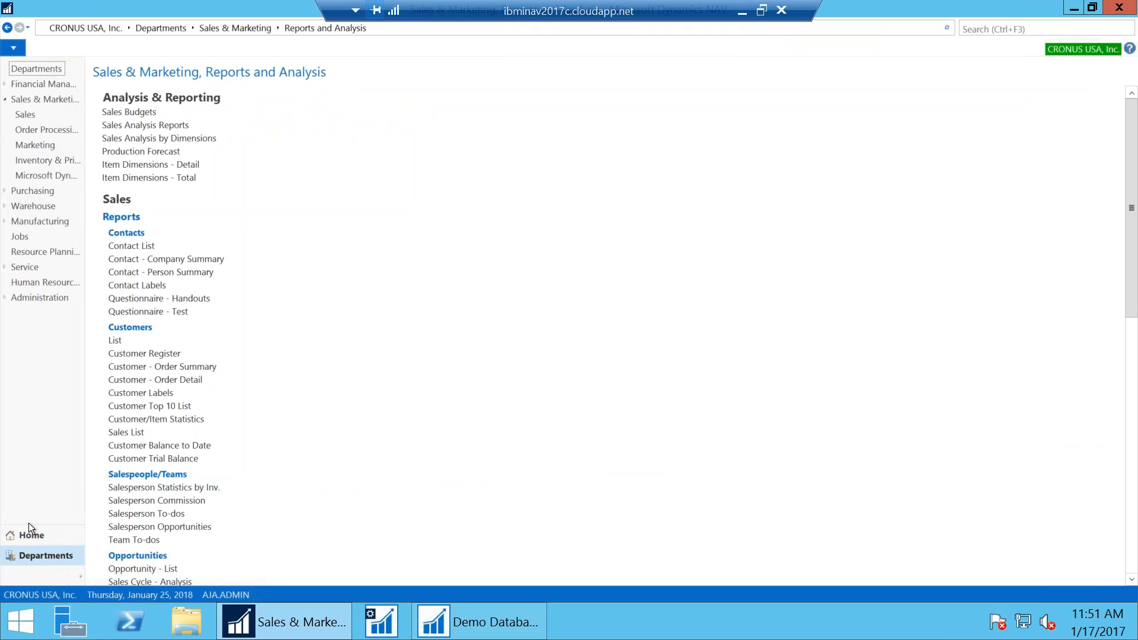
# Go back to the President Role Center for CRONUS USA, Inc. via Home
pyautogui.click(29, 535)
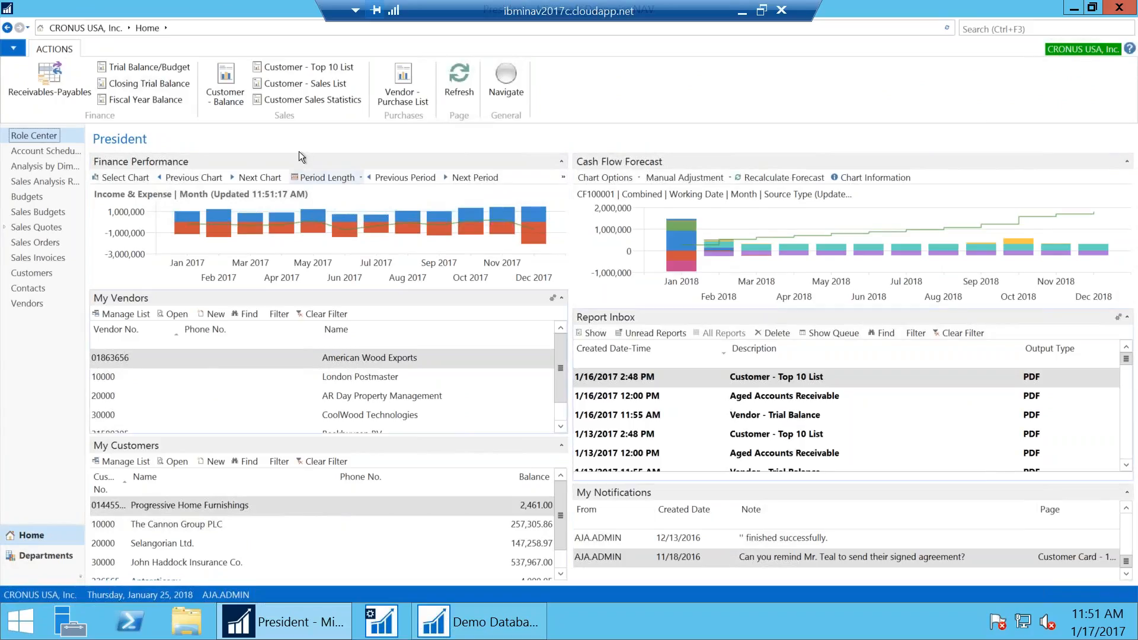
pyautogui.click(11, 51)
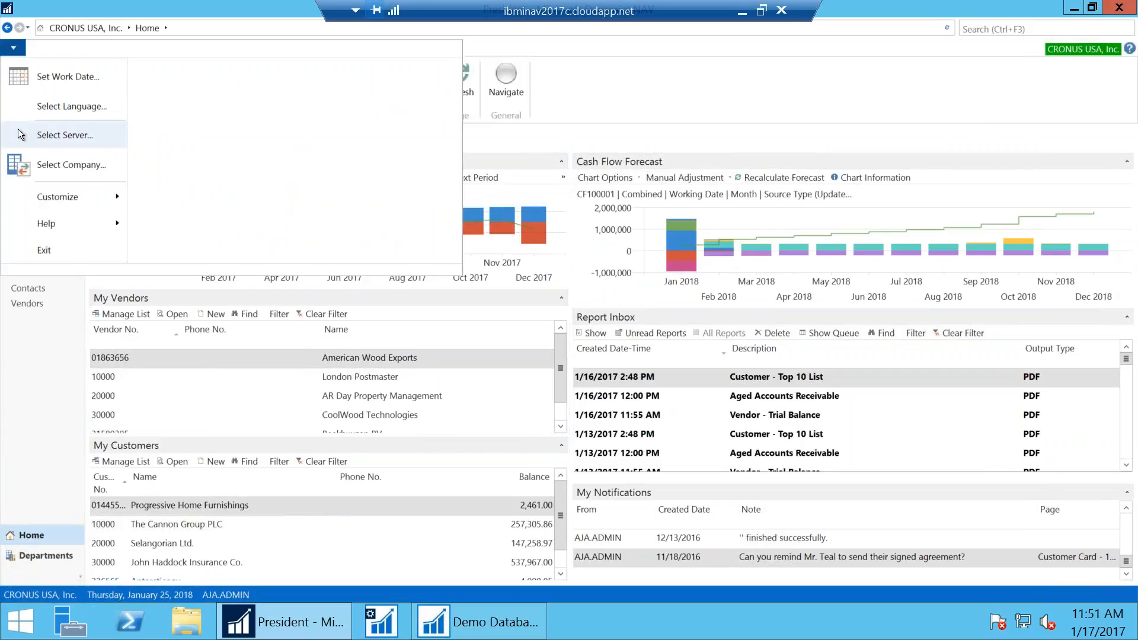
pyautogui.click(17, 49)
pyautogui.click(17, 50)
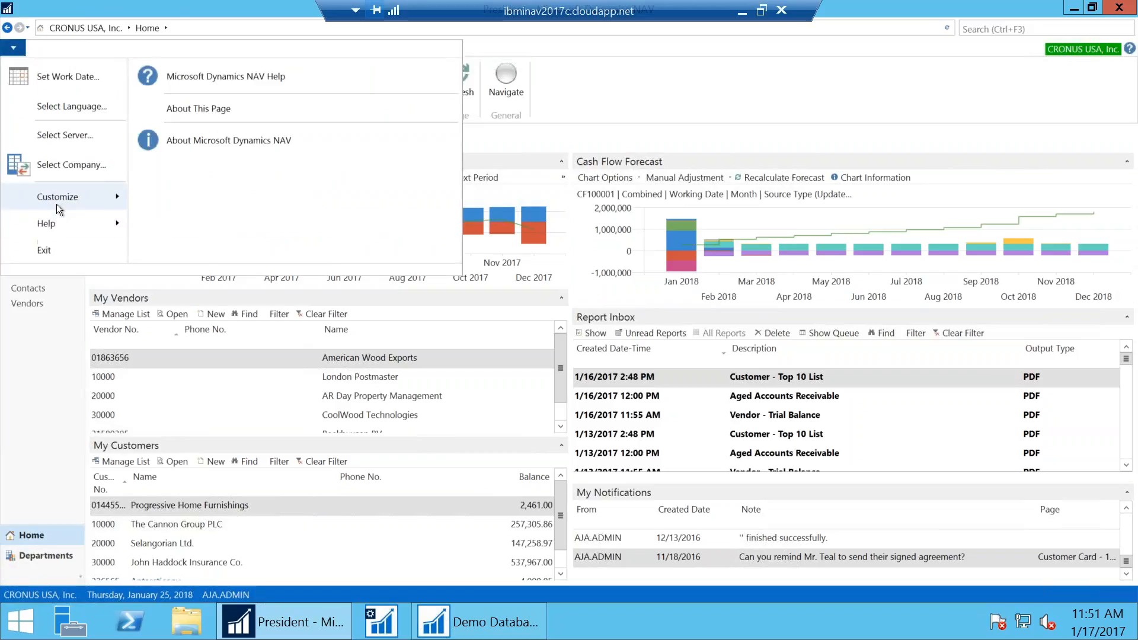
pyautogui.moveTo(57, 198)
pyautogui.click(186, 102)
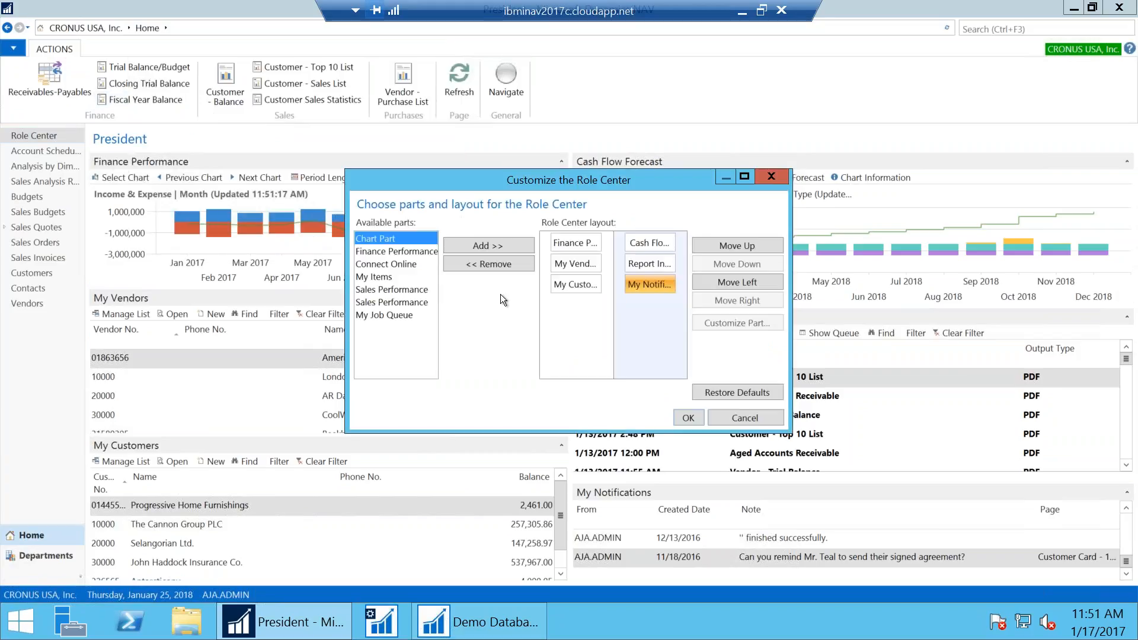
pyautogui.click(640, 268)
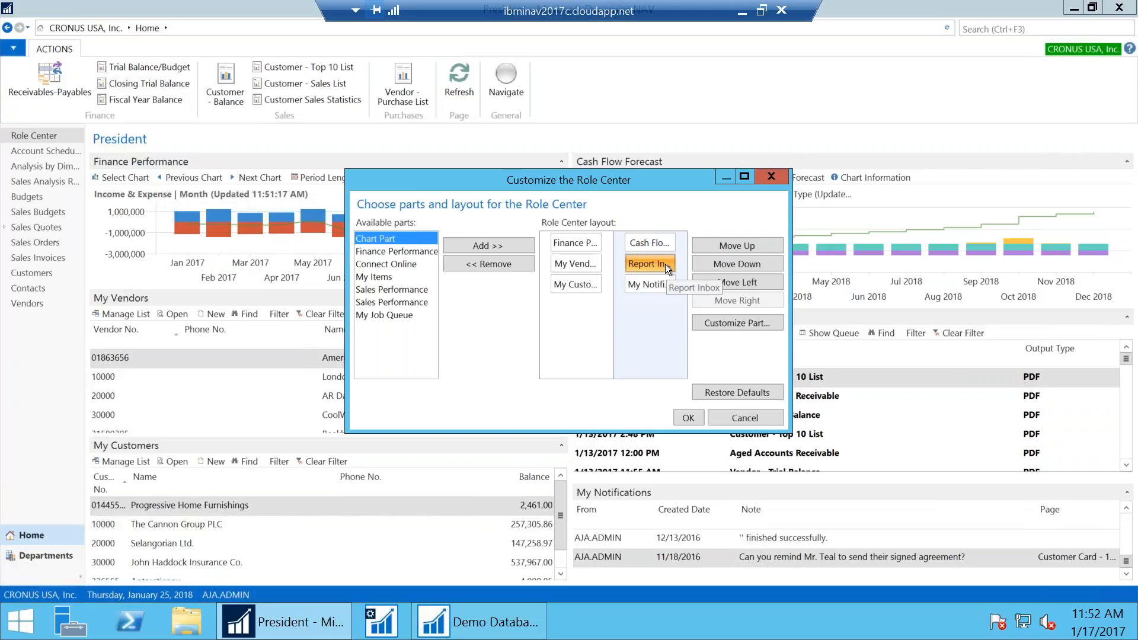
pyautogui.click(745, 418)
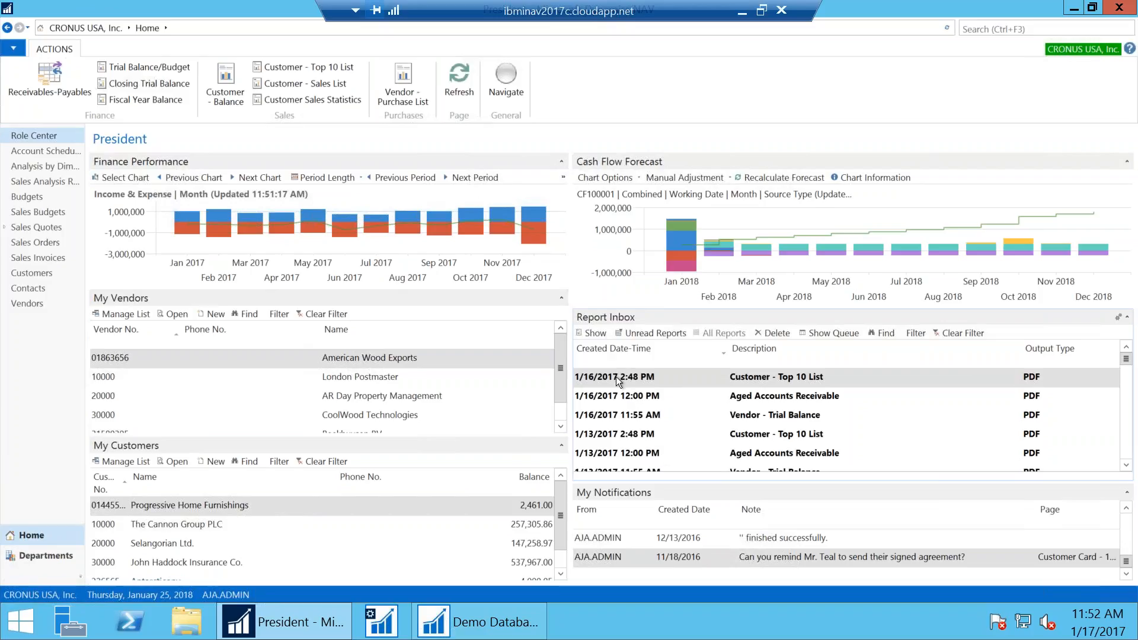
# Open the 1/16/2017 Customer - Top 10 List report file from the Report Inbox
pyautogui.click(614, 439)
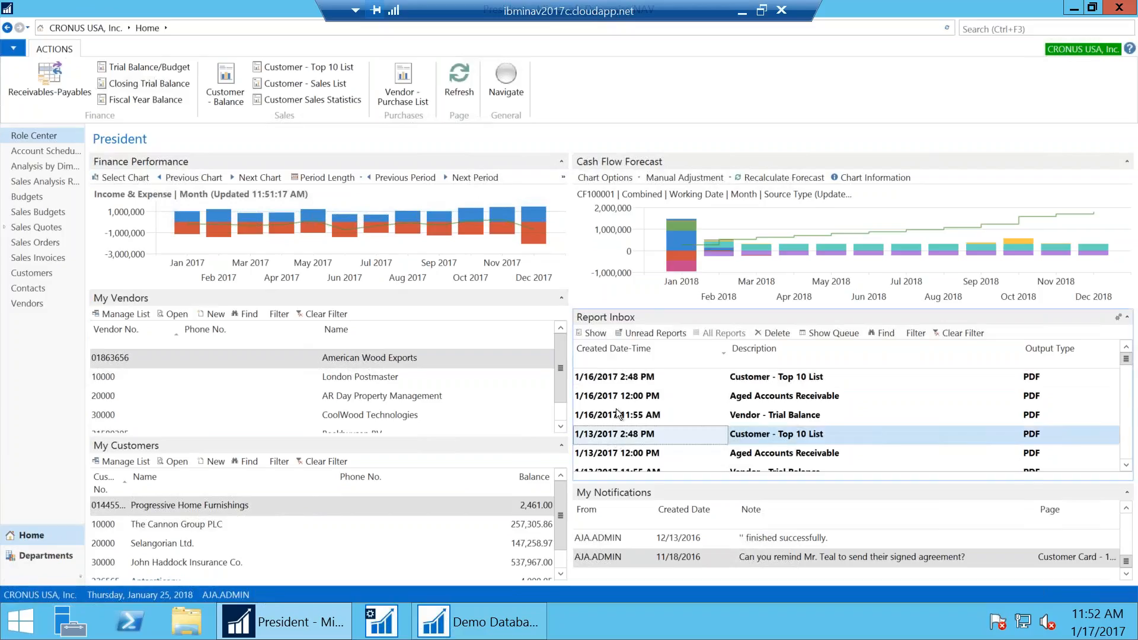
pyautogui.click(605, 376)
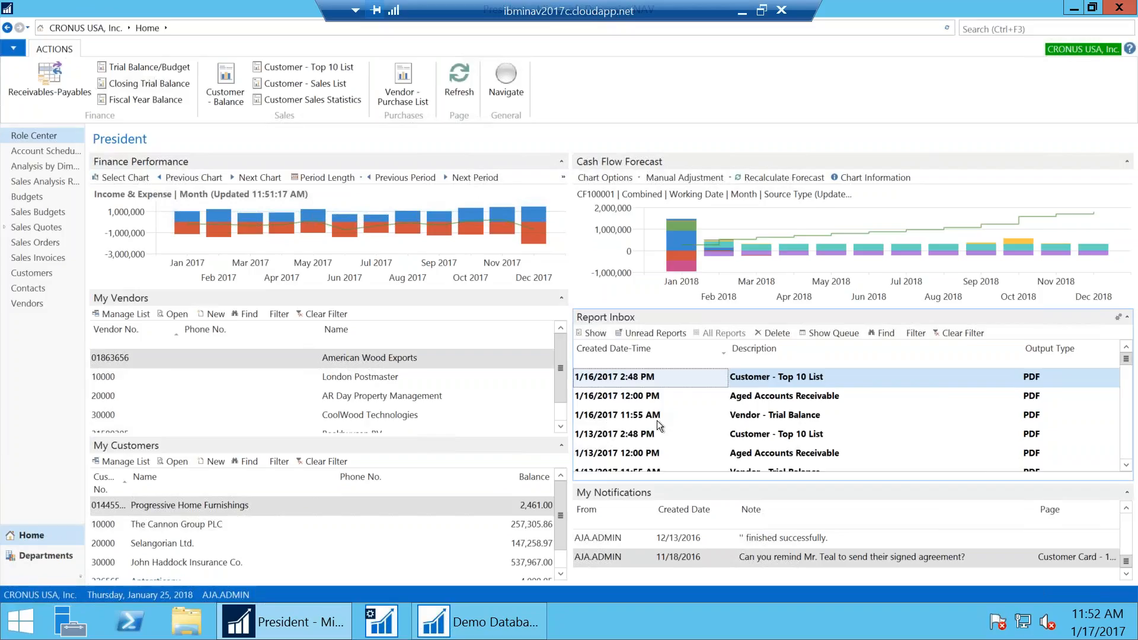
pyautogui.click(764, 381)
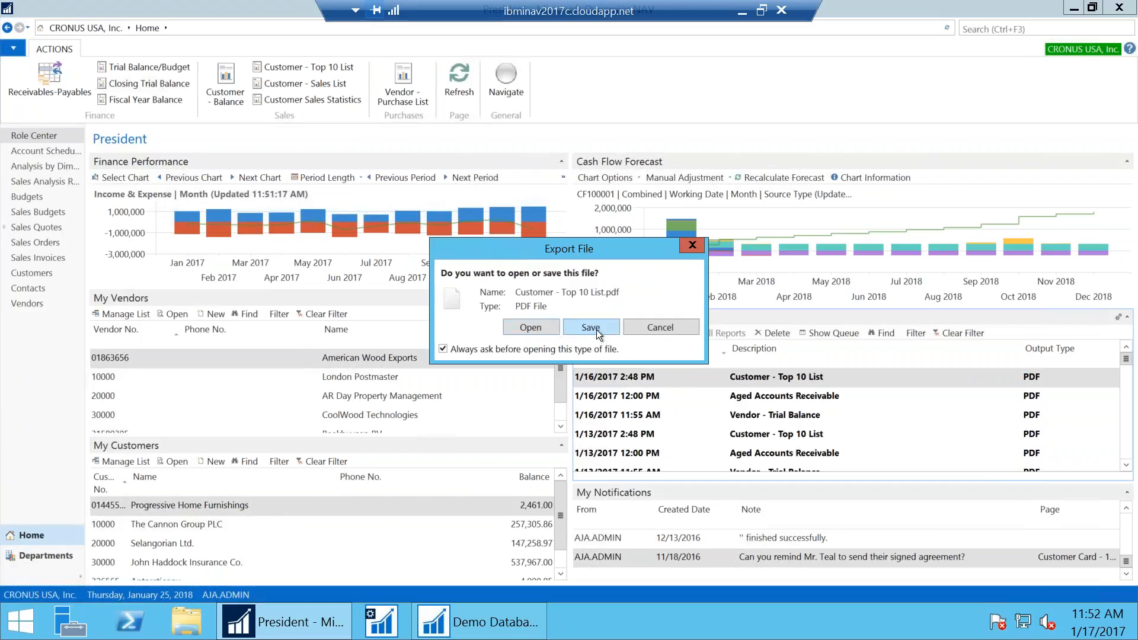
pyautogui.click(671, 325)
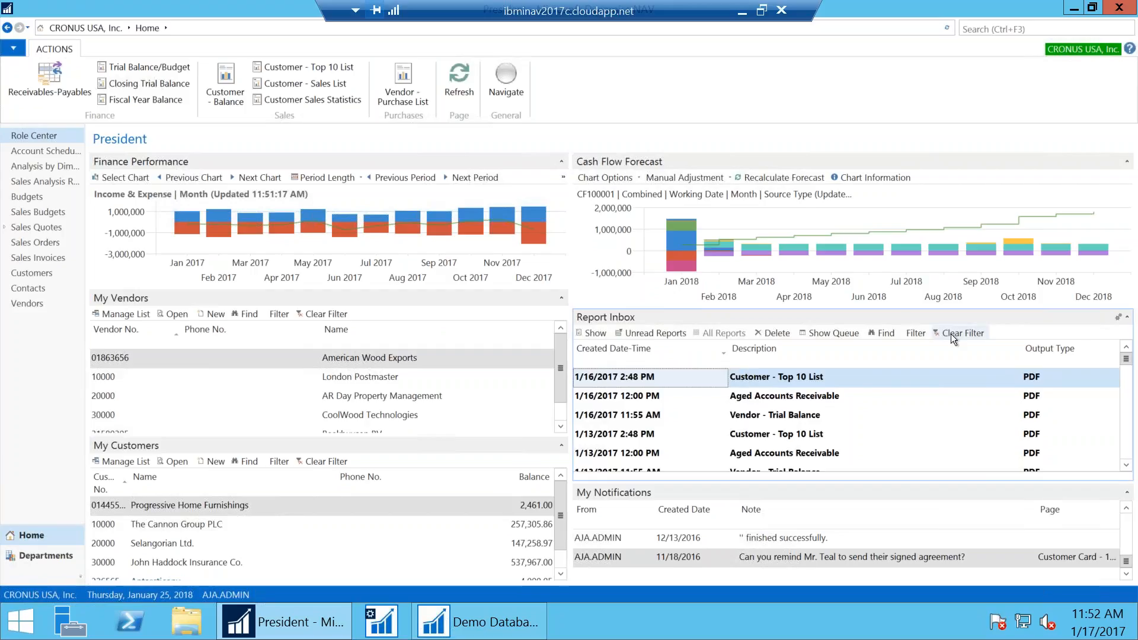
# Delete the 1/16/2017 report and show the job queue entries
pyautogui.click(781, 333)
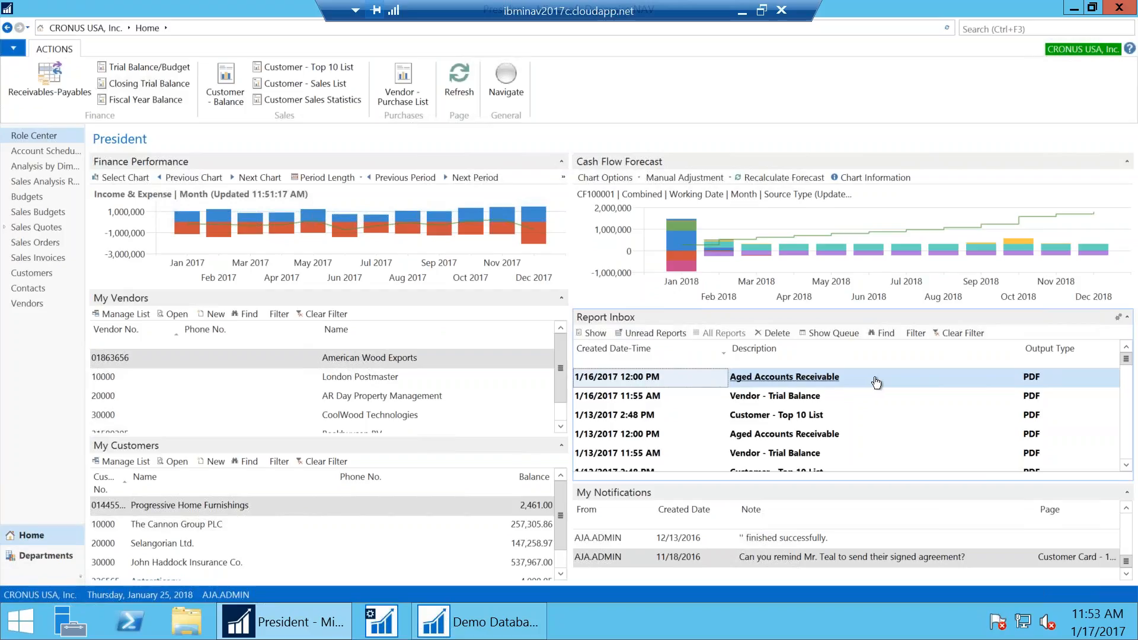
pyautogui.click(681, 417)
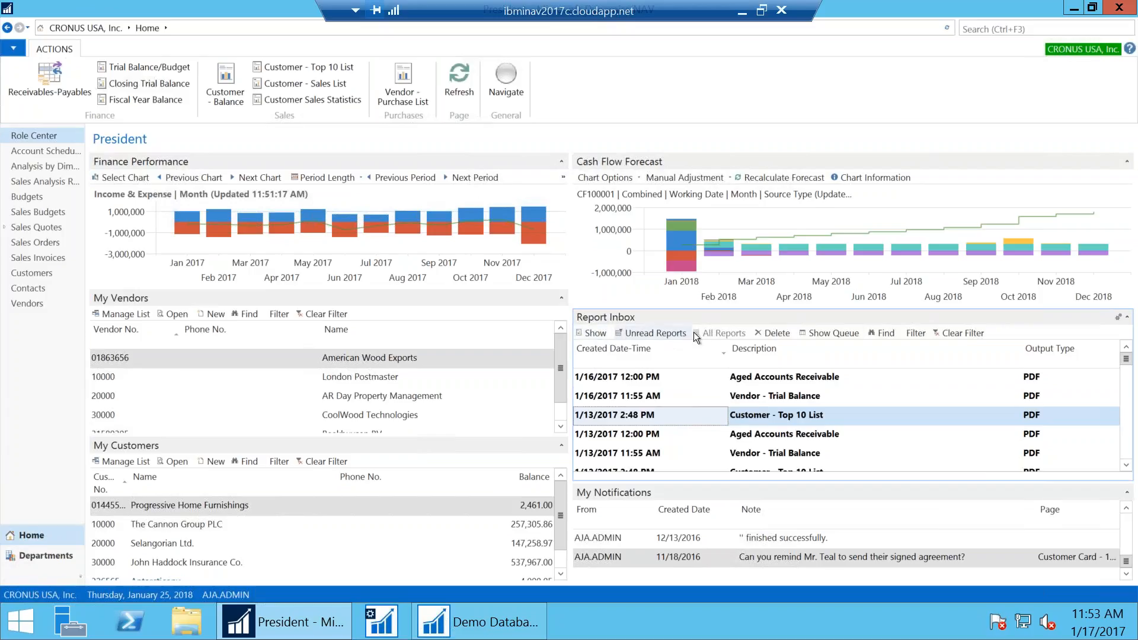
pyautogui.click(822, 336)
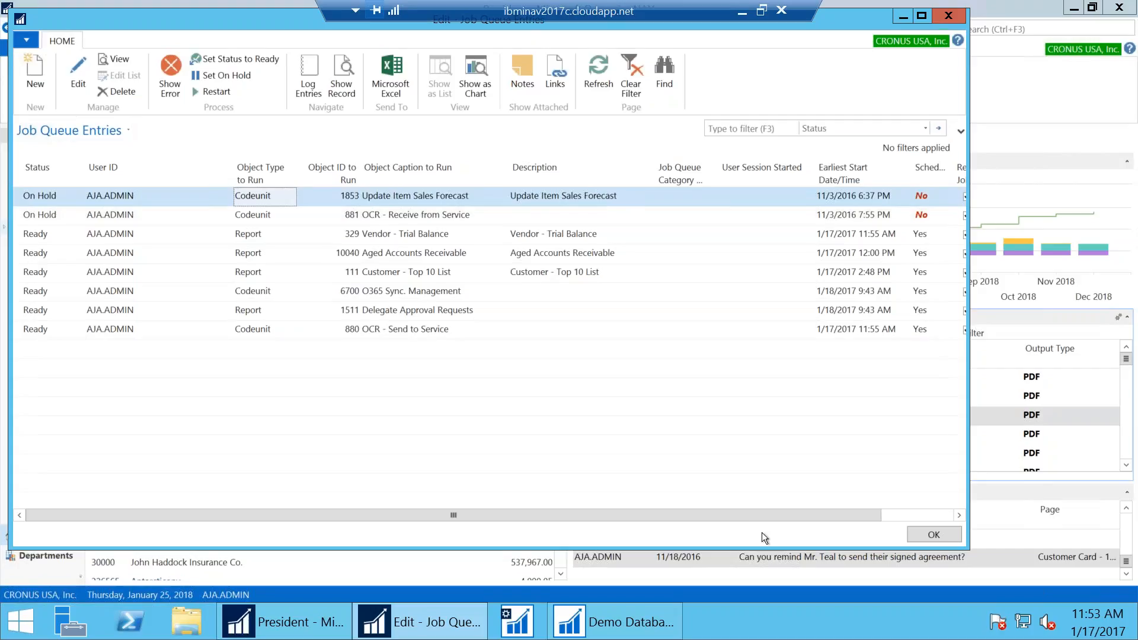
pyautogui.click(912, 516)
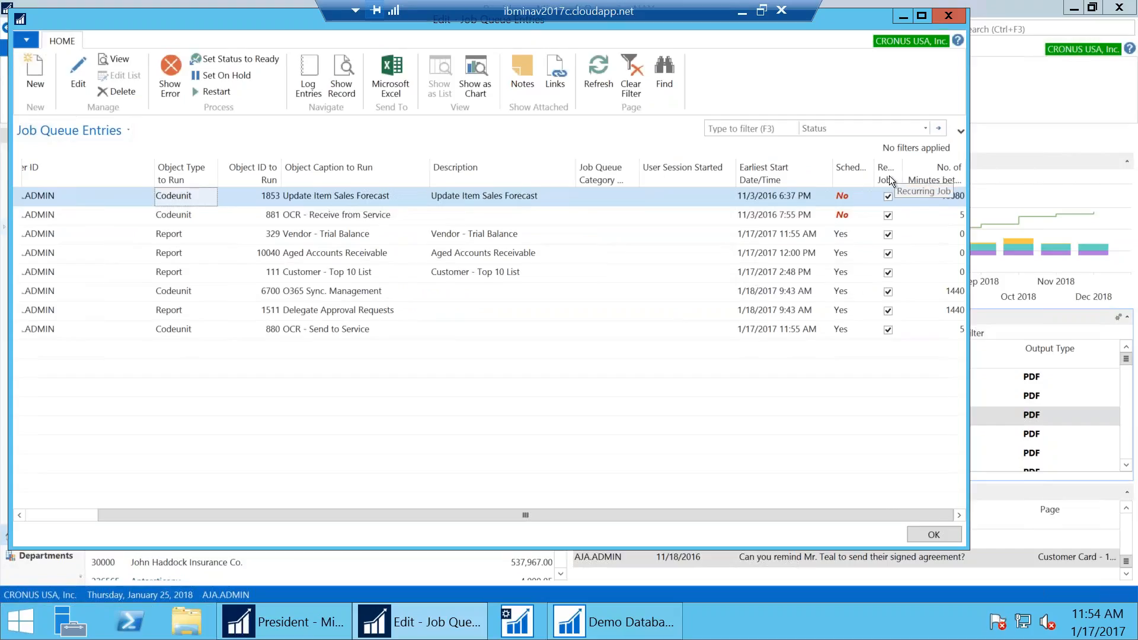
pyautogui.click(950, 236)
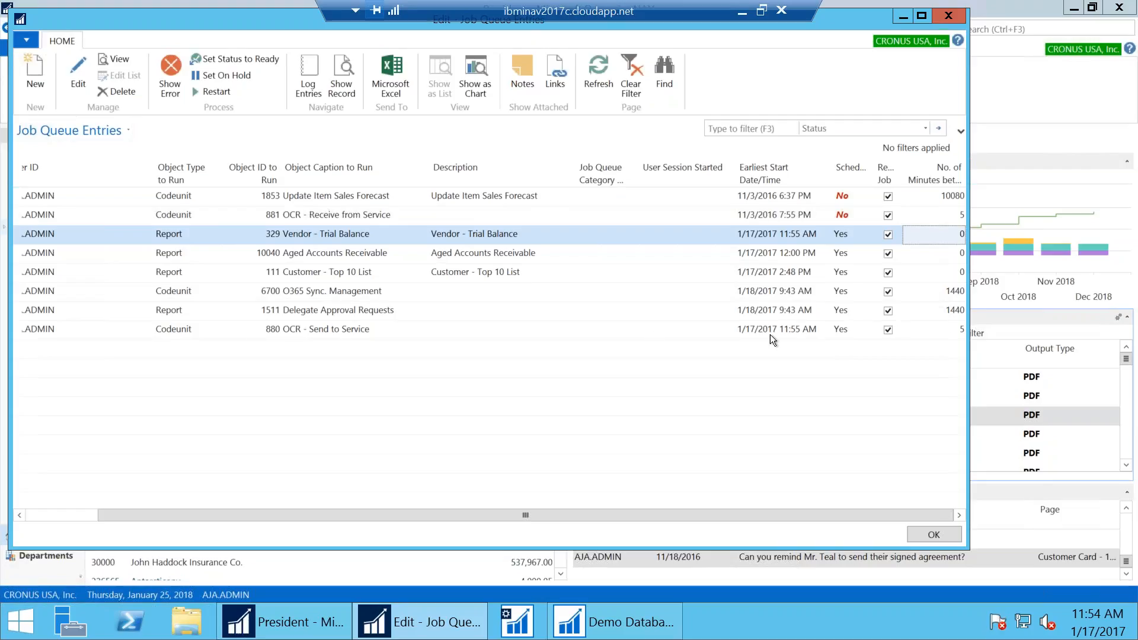
pyautogui.click(932, 329)
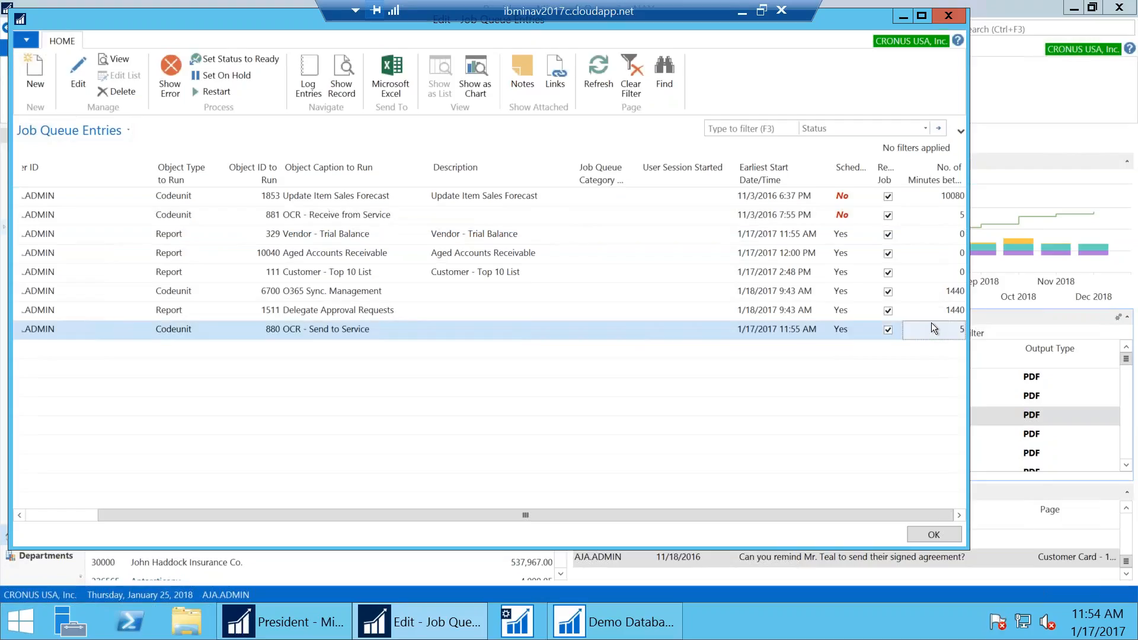
pyautogui.click(922, 310)
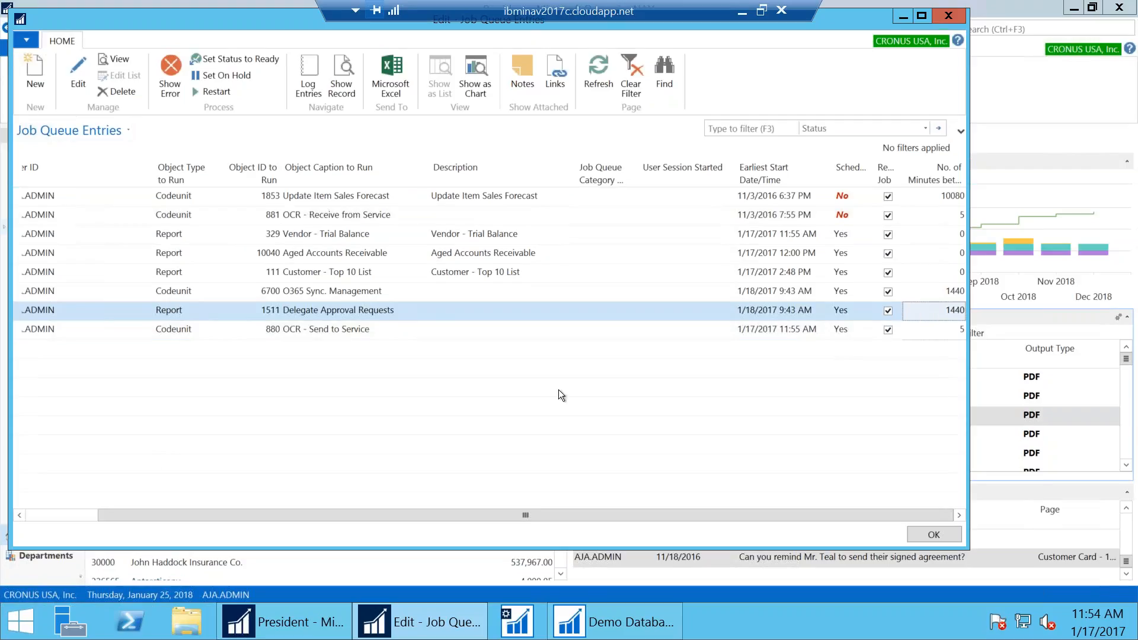
pyautogui.click(43, 516)
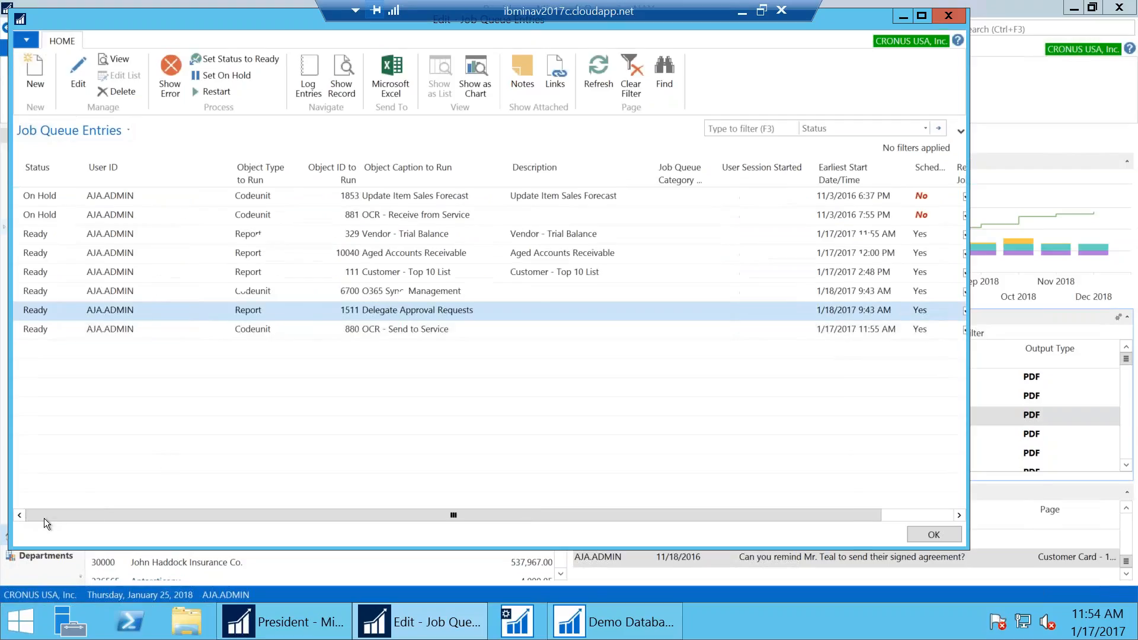
pyautogui.click(60, 275)
# Open the Customer - Top 10 List entry card maximized with all general fields visible
pyautogui.click(80, 58)
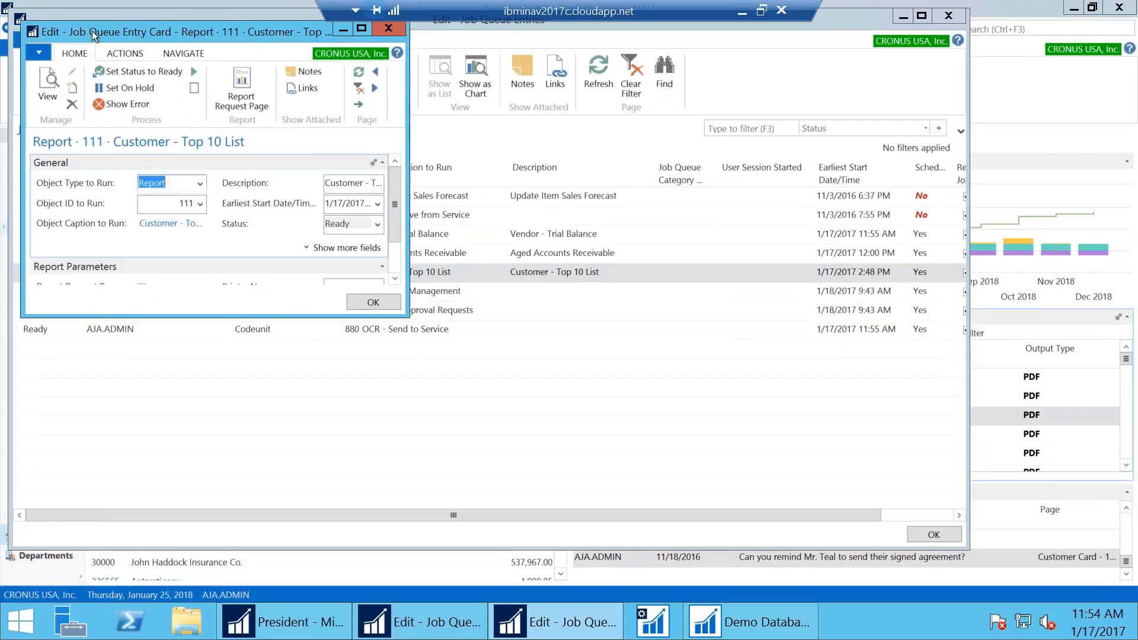
pyautogui.moveTo(103, 35); pyautogui.dragTo(607, 197)
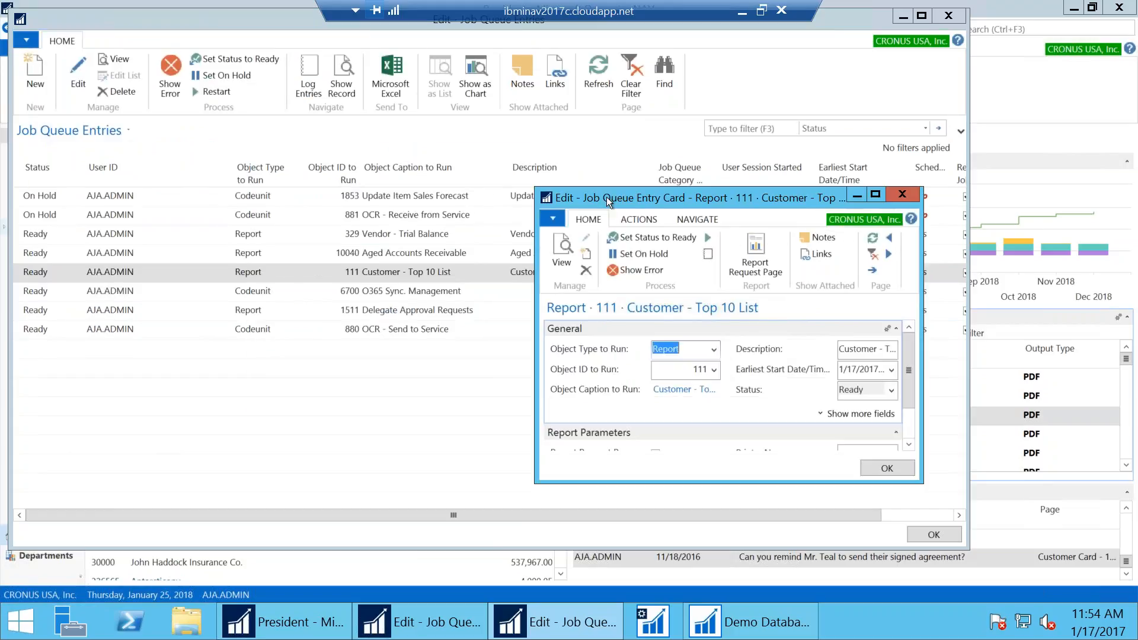
pyautogui.doubleClick(606, 197)
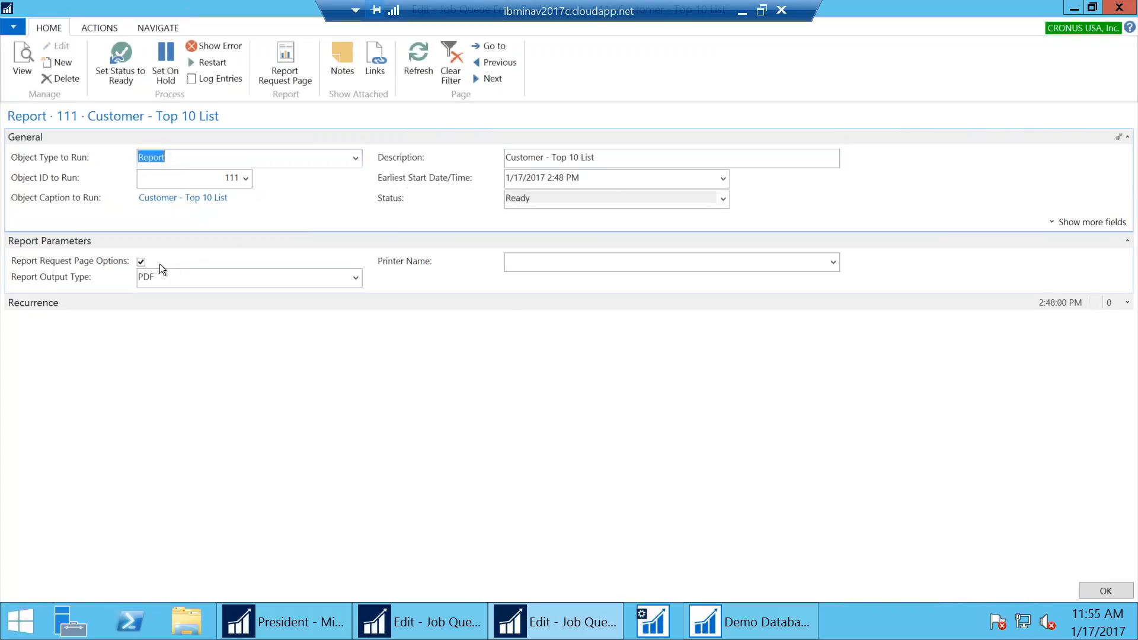
pyautogui.click(1064, 222)
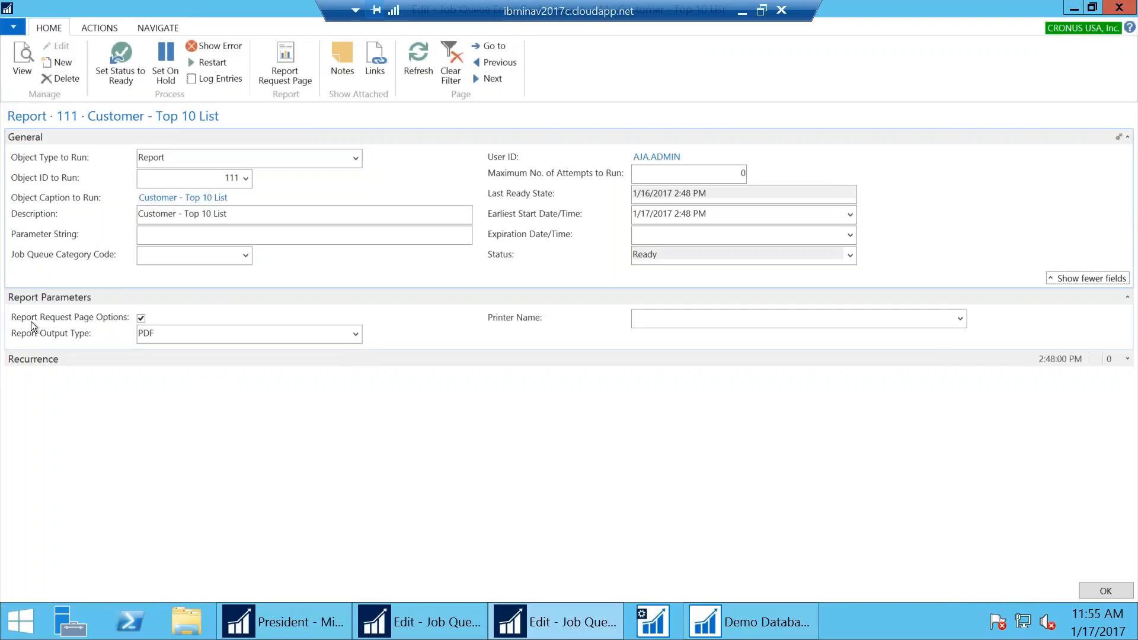
pyautogui.moveTo(86, 321)
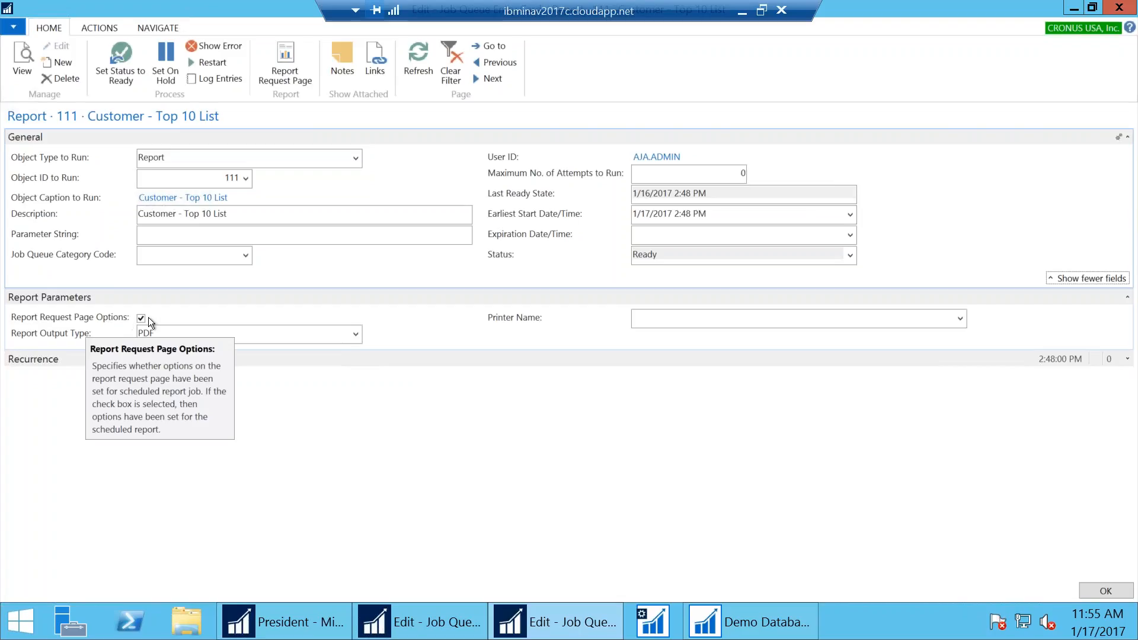
# Review the report options (Sales ($), Pie chart, Address filter), then cancel without saving
pyautogui.click(283, 54)
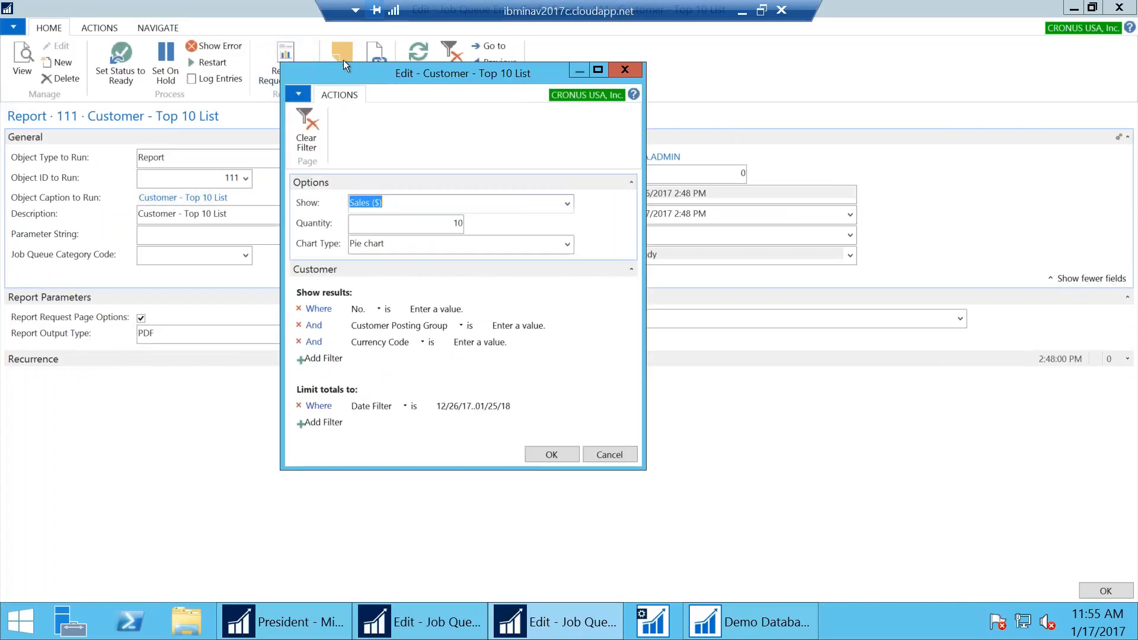
pyautogui.moveTo(357, 74); pyautogui.dragTo(489, 104)
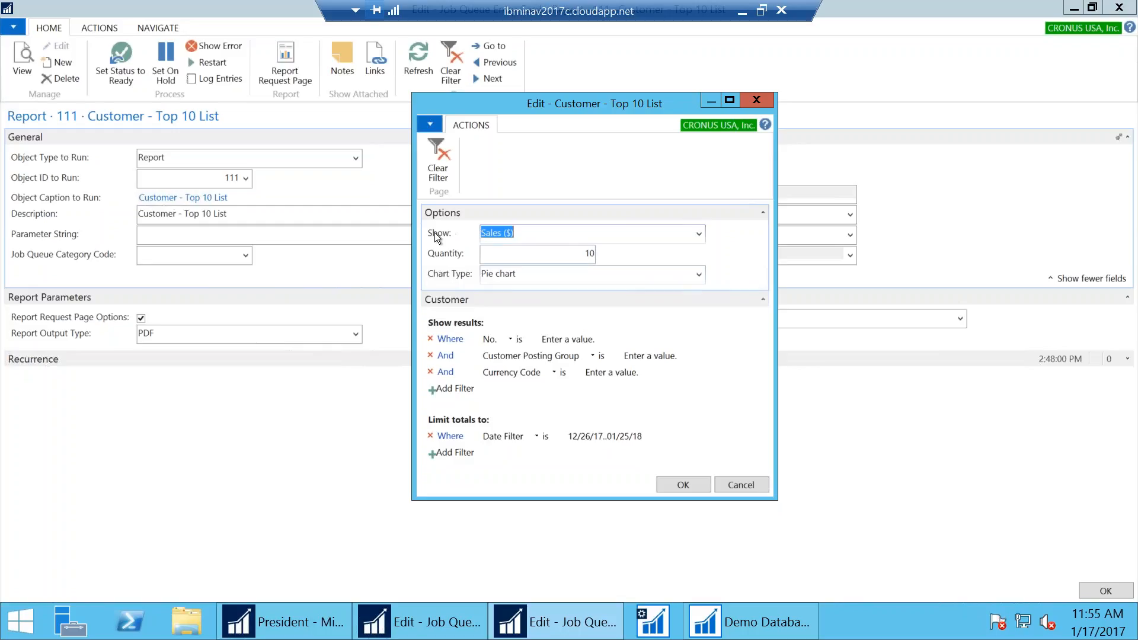
pyautogui.click(700, 234)
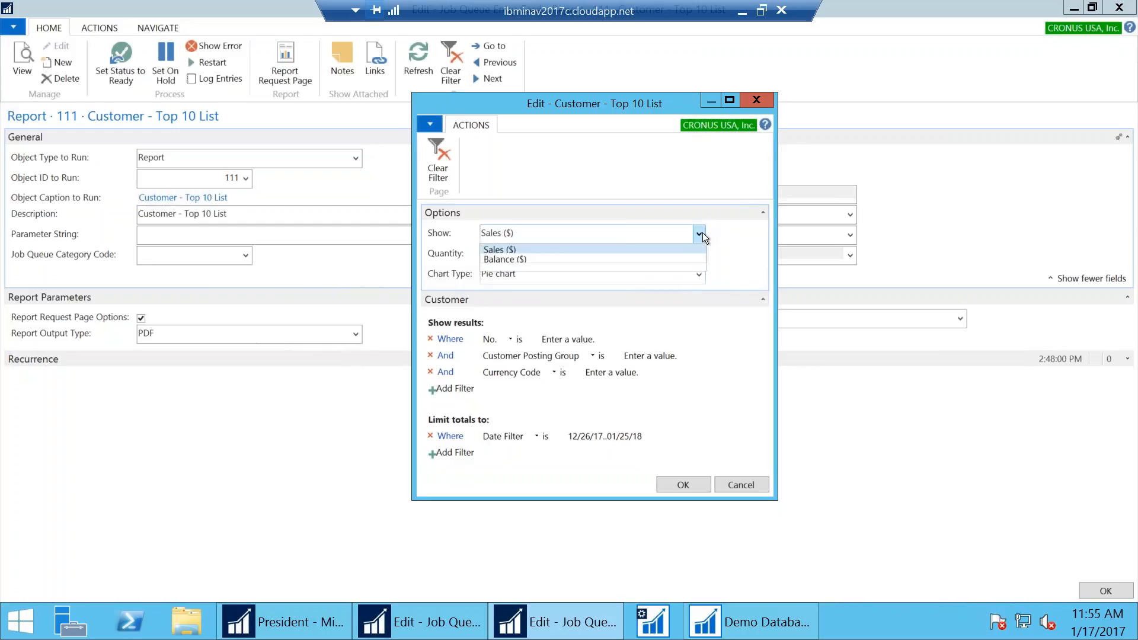
pyautogui.click(700, 235)
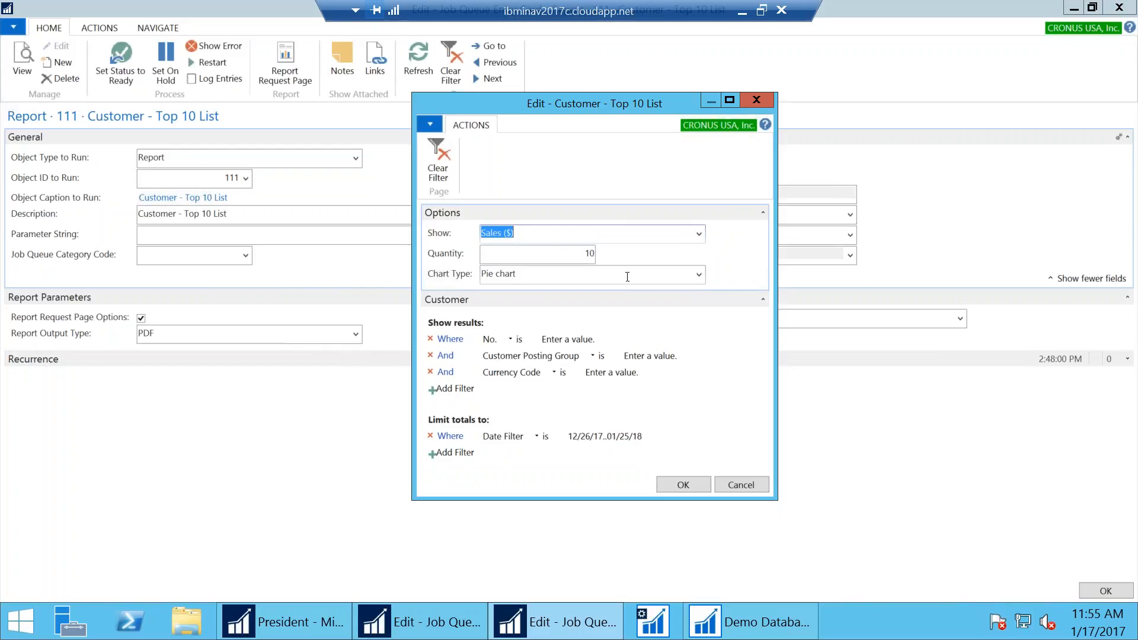
pyautogui.click(699, 275)
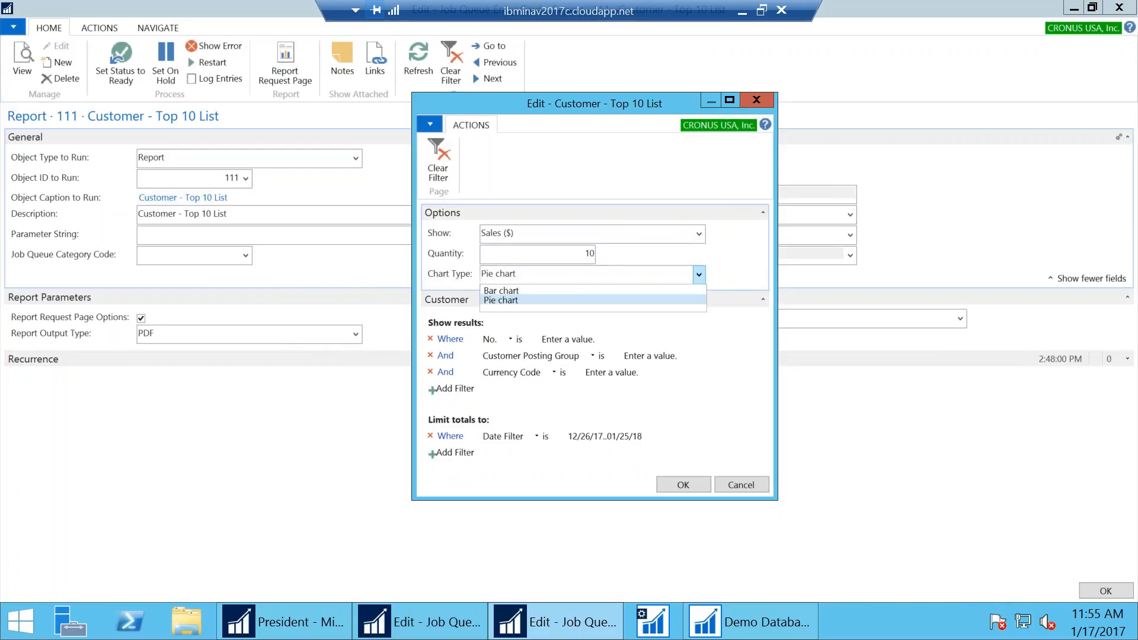
pyautogui.click(720, 274)
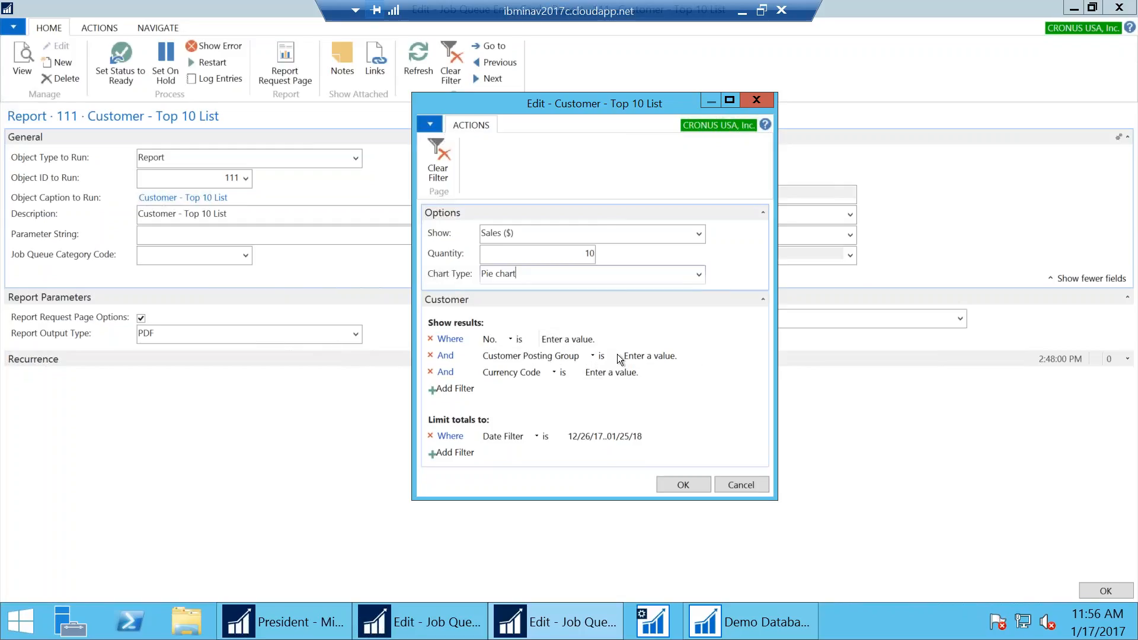
pyautogui.click(464, 387)
pyautogui.click(518, 388)
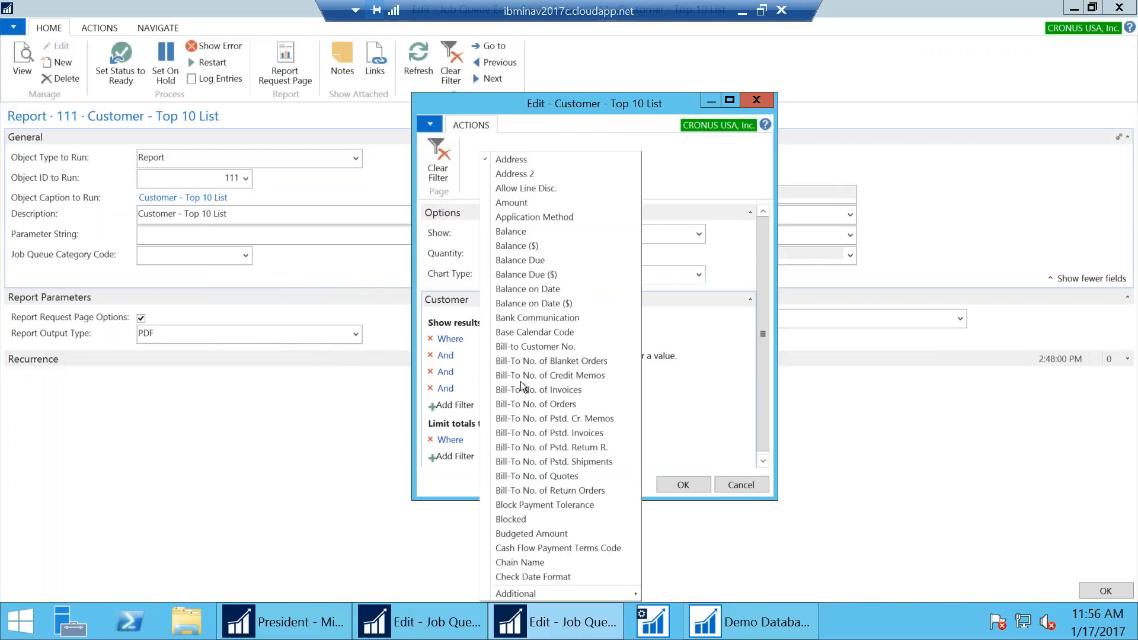
pyautogui.click(724, 290)
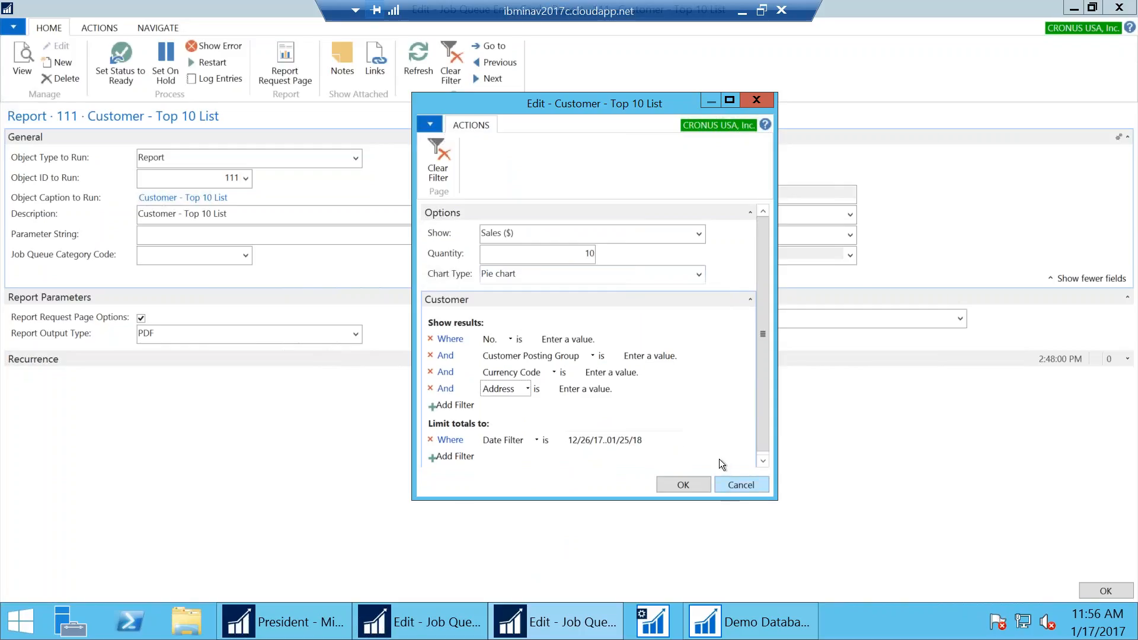
pyautogui.click(736, 484)
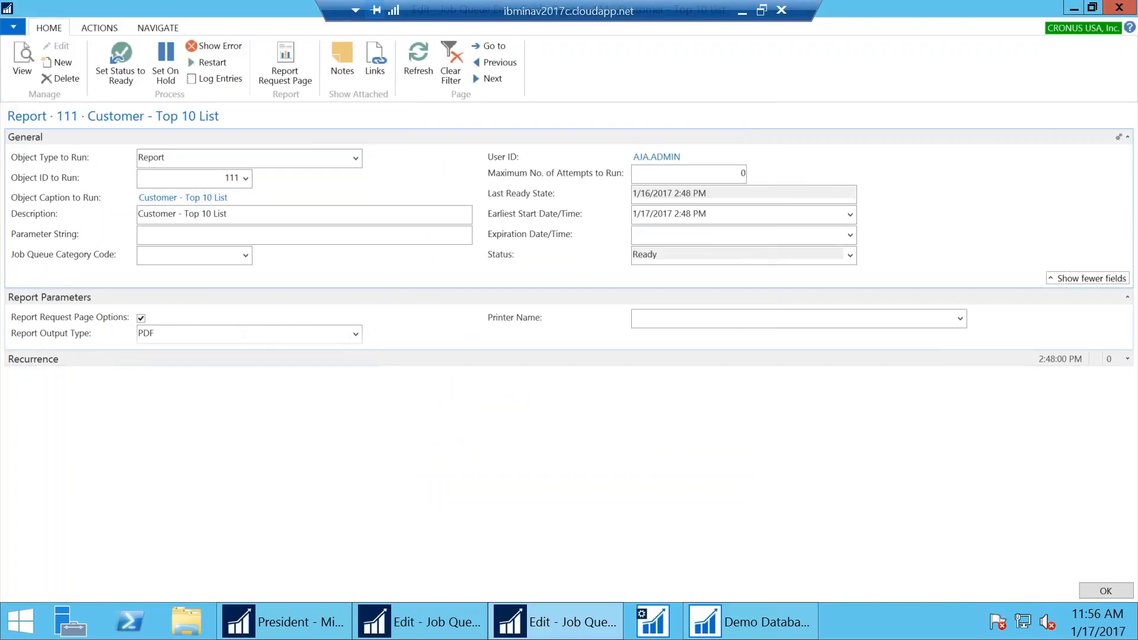
# Confirm PDF output and expand Recurrence showing Monday–Friday runs from 2:48:00 PM
pyautogui.click(356, 336)
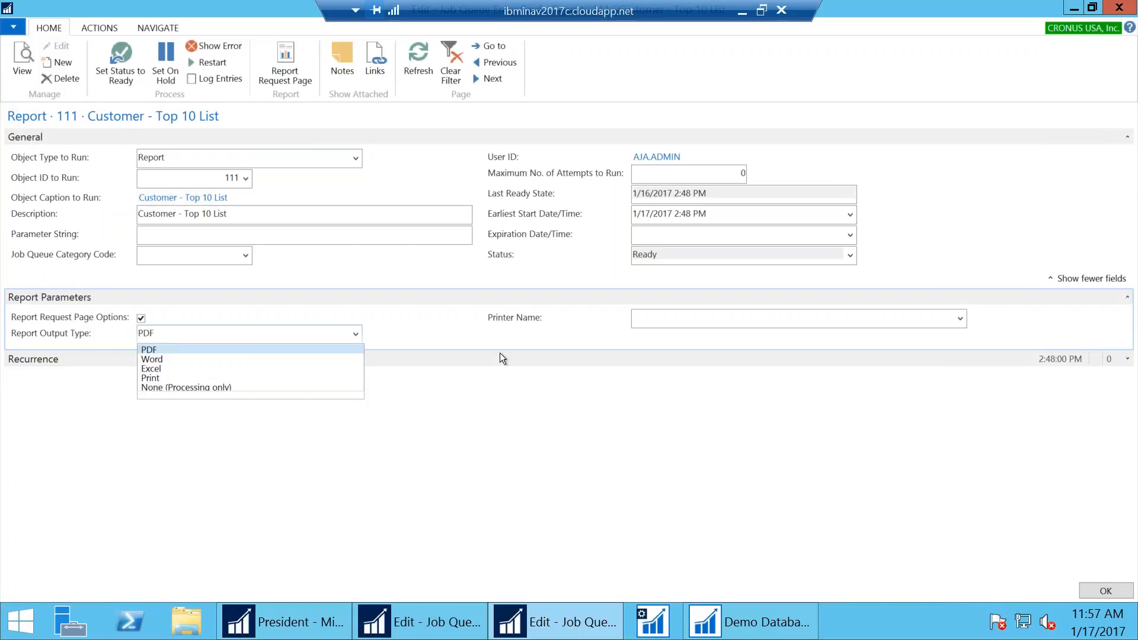
pyautogui.press('Escape')
pyautogui.click(52, 356)
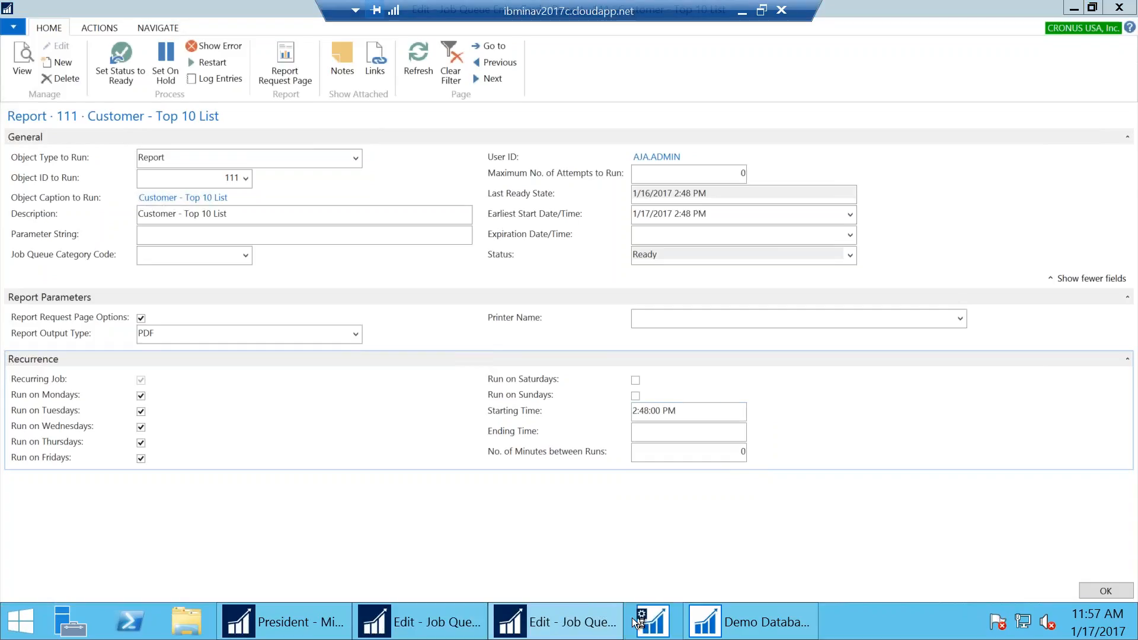
pyautogui.click(649, 623)
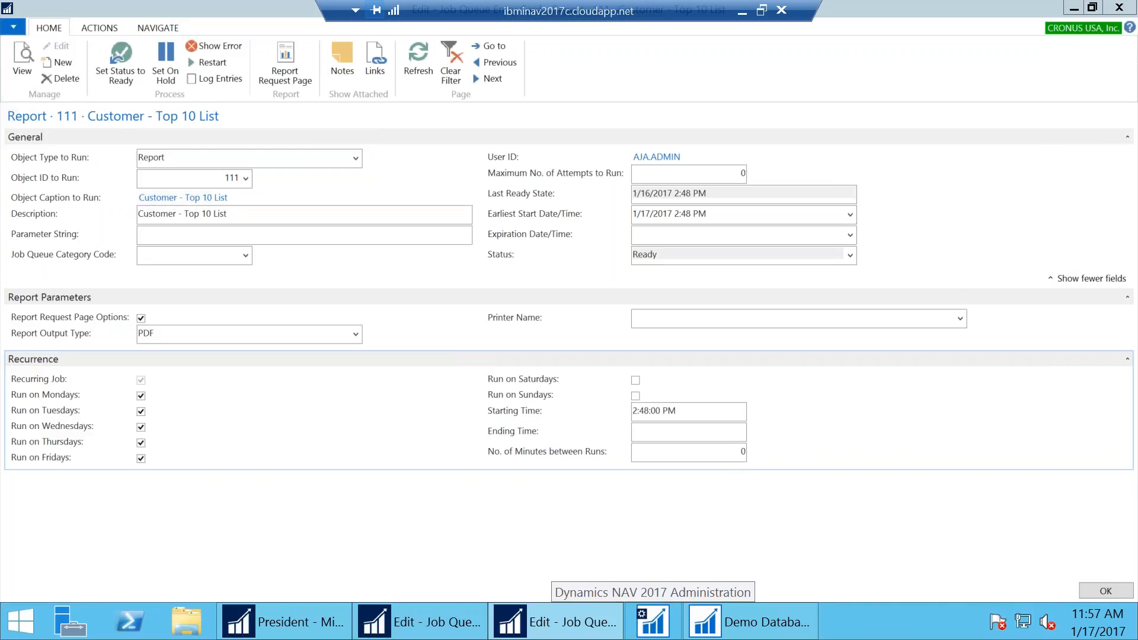
pyautogui.click(652, 621)
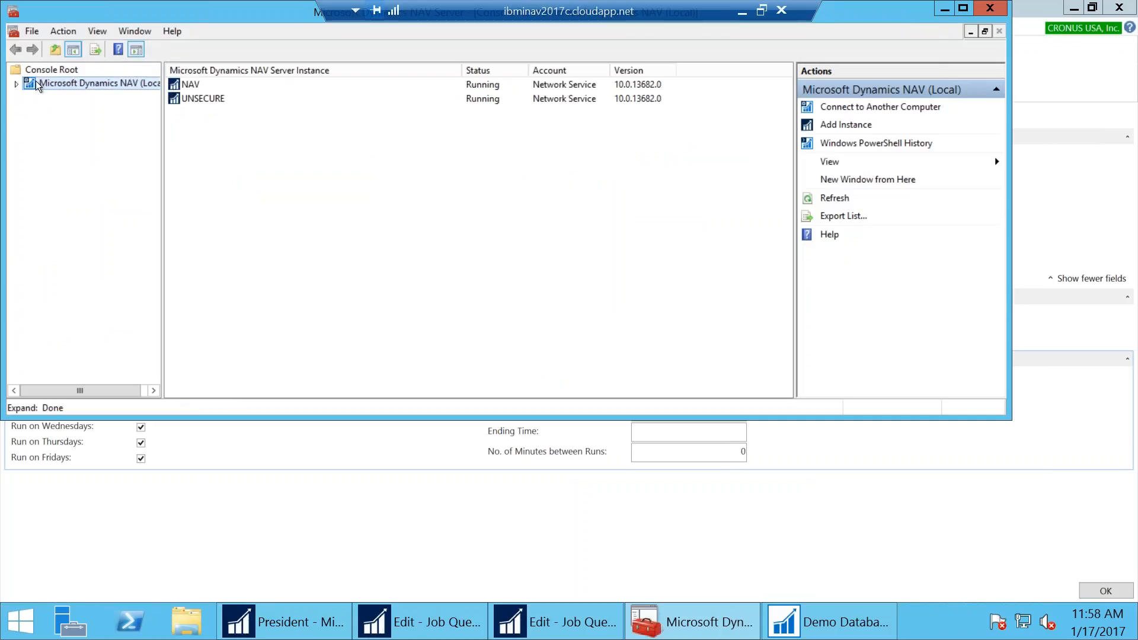
pyautogui.click(16, 84)
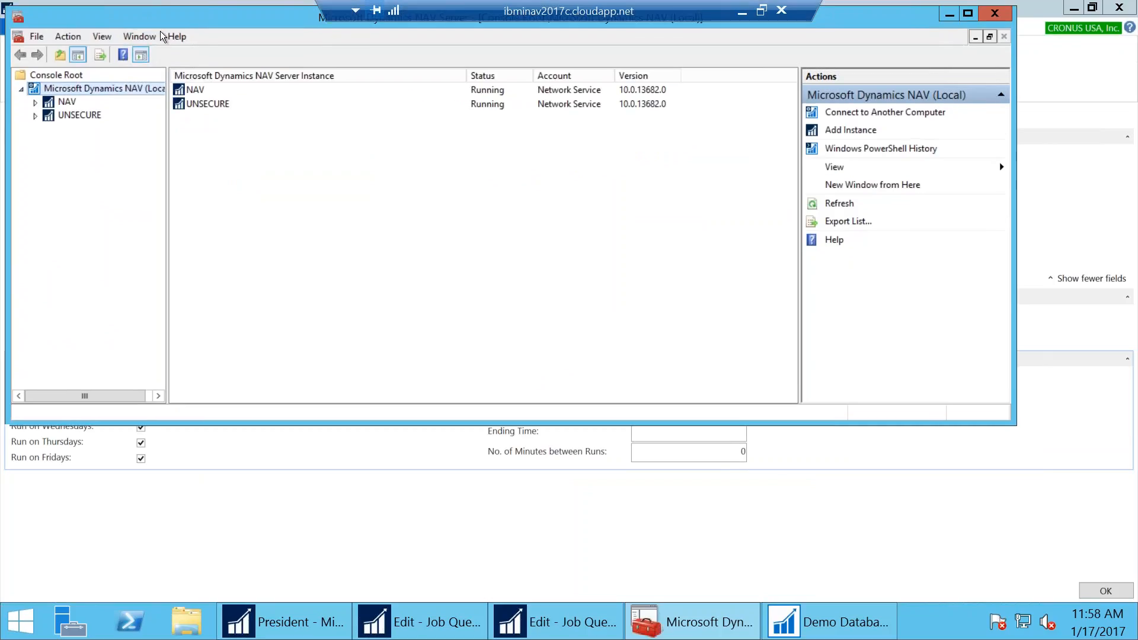
pyautogui.moveTo(142, 18); pyautogui.dragTo(197, 103)
pyautogui.click(118, 183)
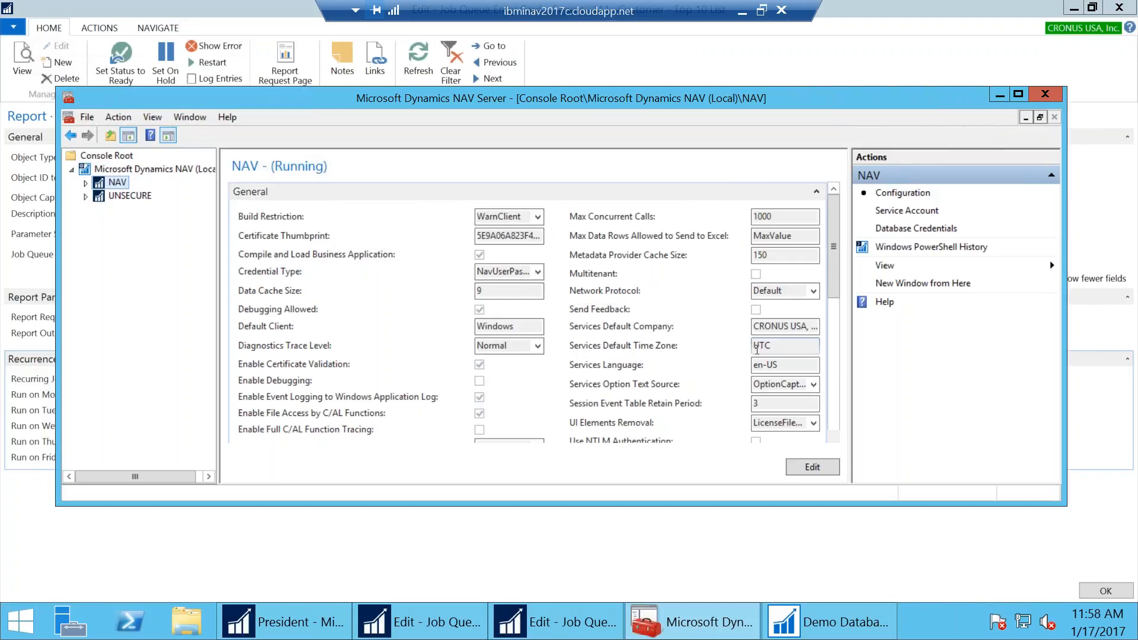
pyautogui.moveTo(500, 99); pyautogui.dragTo(485, 282)
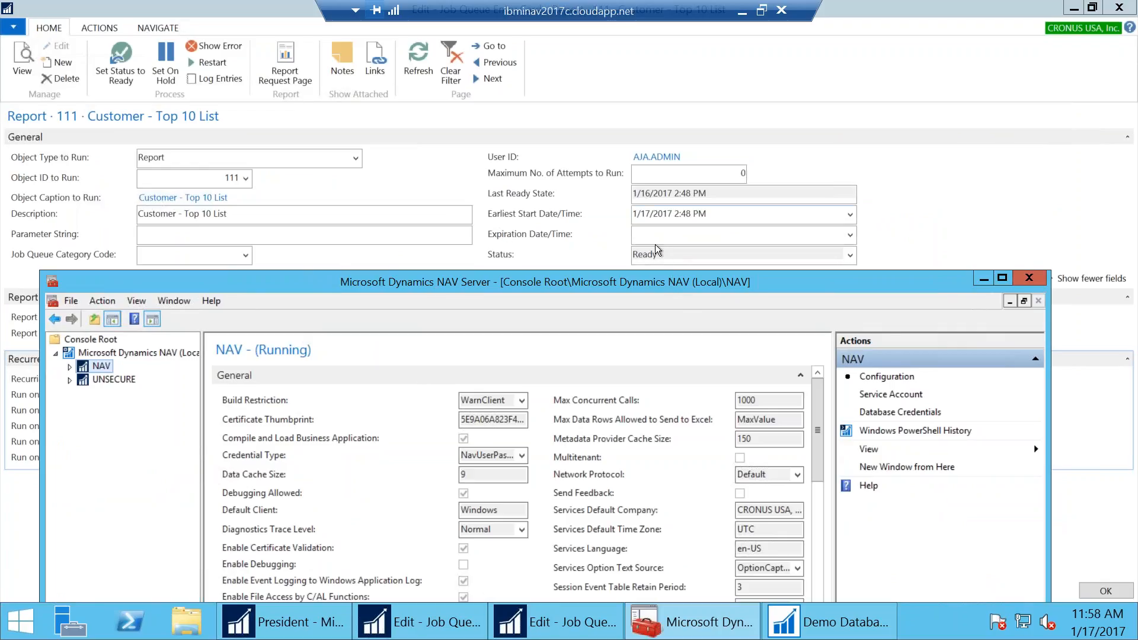
pyautogui.moveTo(657, 281); pyautogui.dragTo(622, 183)
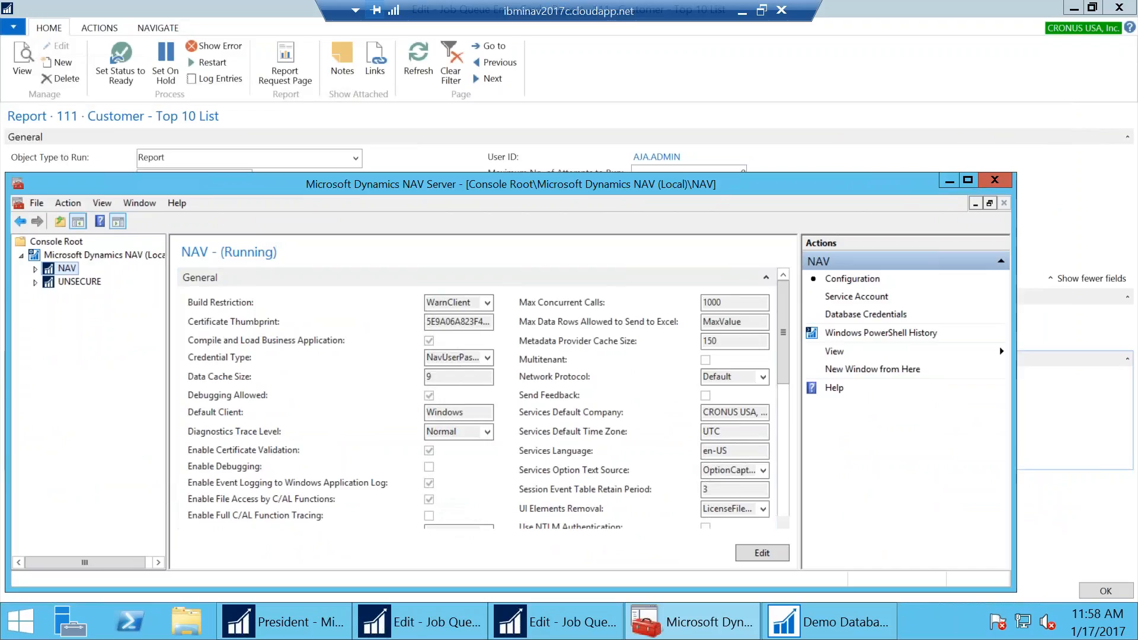
pyautogui.moveTo(1016, 287); pyautogui.dragTo(1015, 287)
pyautogui.click(994, 181)
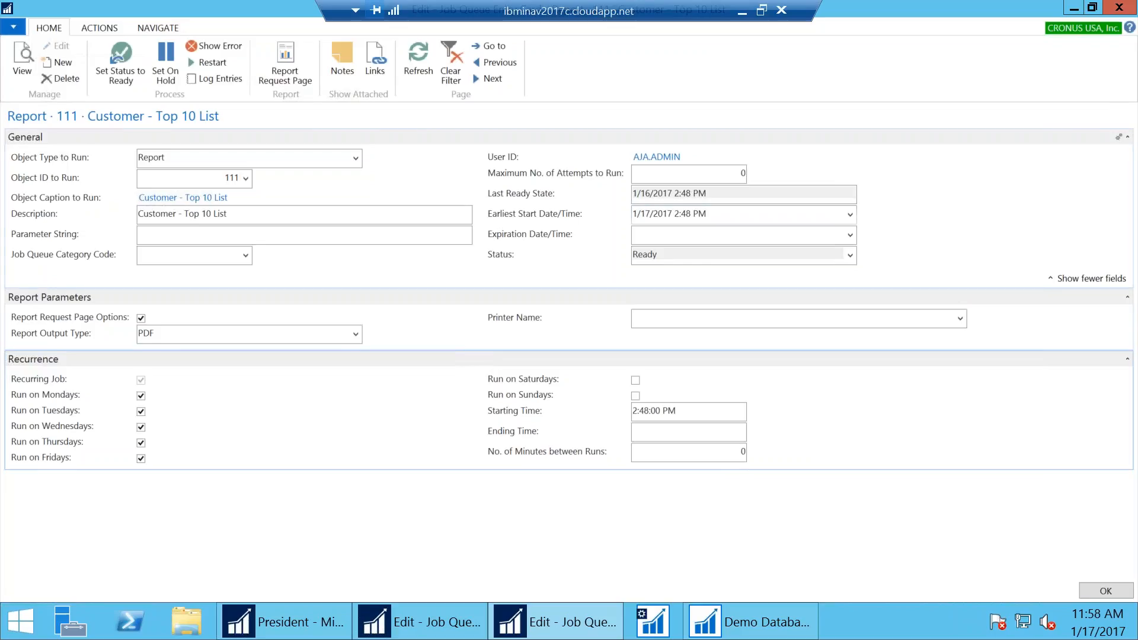
# Close the Customer - Top 10 List entry with OK and create a new job queue entry
pyautogui.moveTo(333, 634)
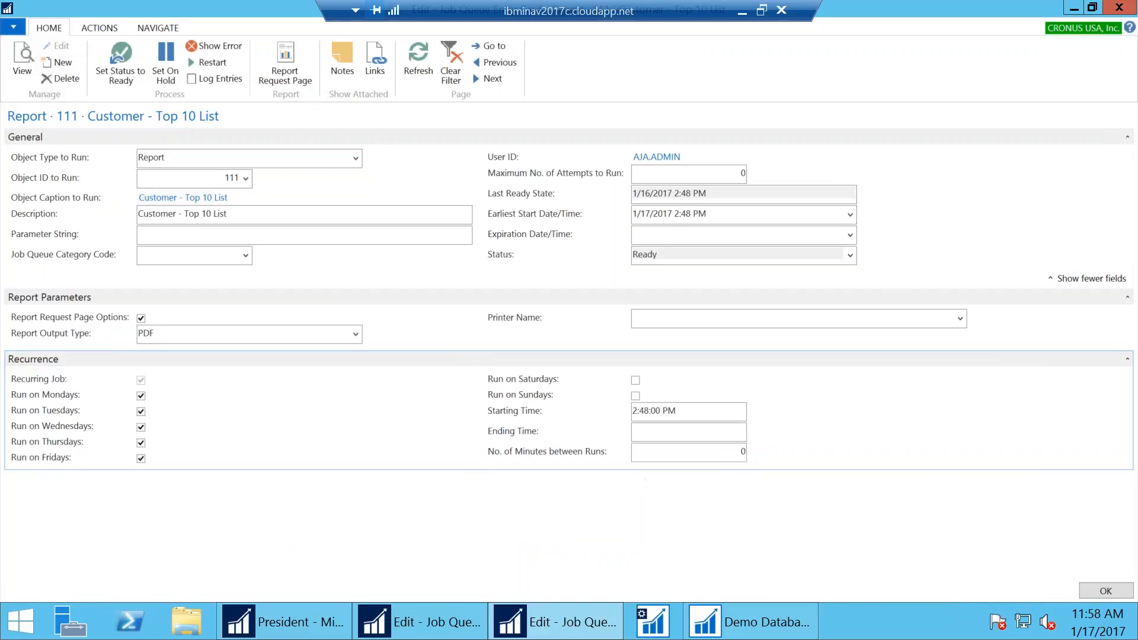
pyautogui.moveTo(717, 455); pyautogui.dragTo(763, 452)
pyautogui.click(1082, 589)
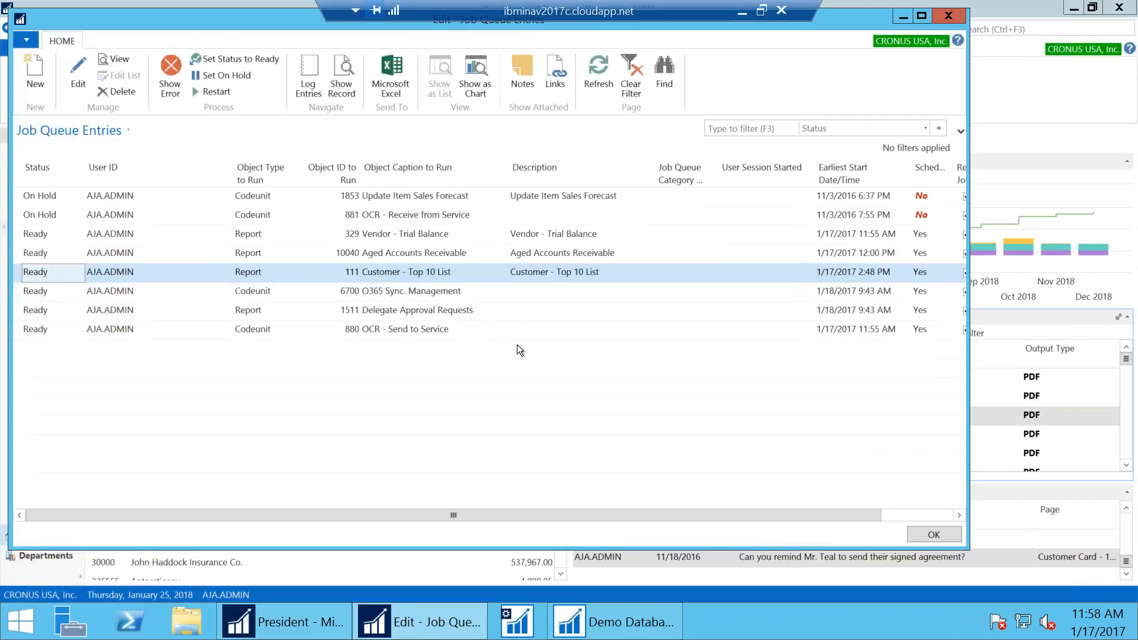
pyautogui.click(20, 71)
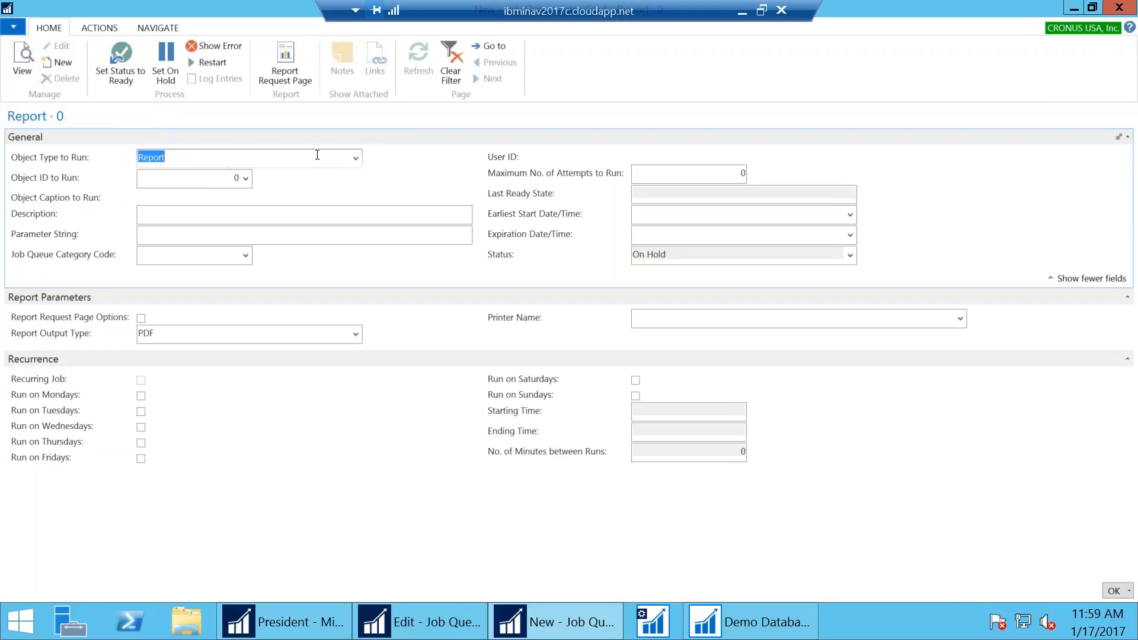
# Set the entry to run Report 10022 Trial Balance, found by filtering names on 'Trial'
pyautogui.click(355, 159)
pyautogui.click(178, 174)
pyautogui.click(245, 178)
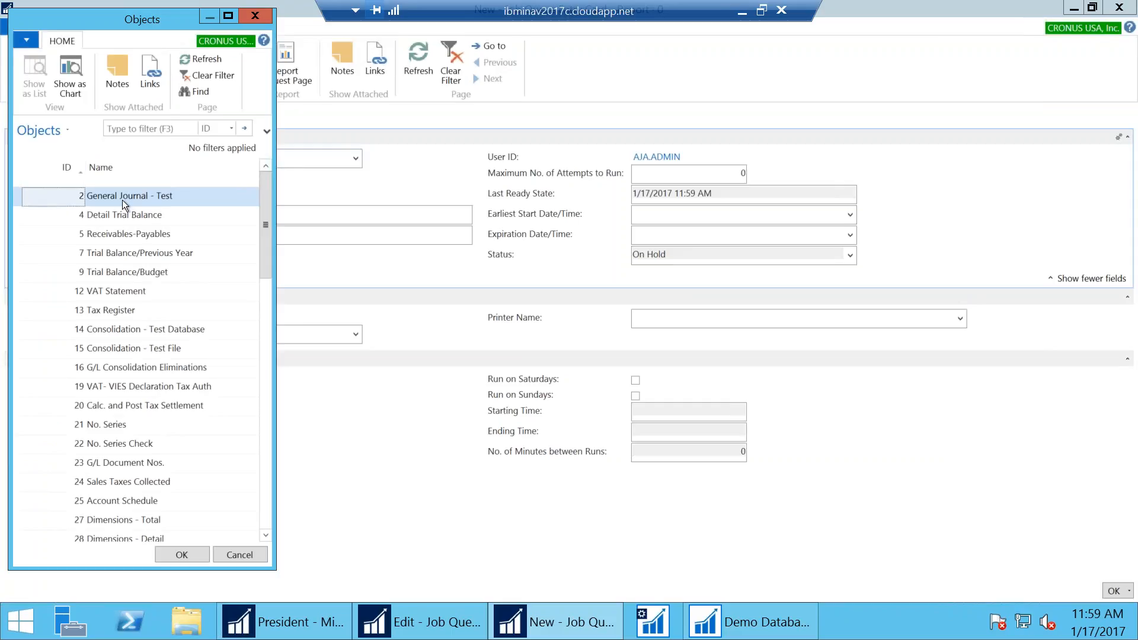
pyautogui.moveTo(76, 23); pyautogui.dragTo(495, 56)
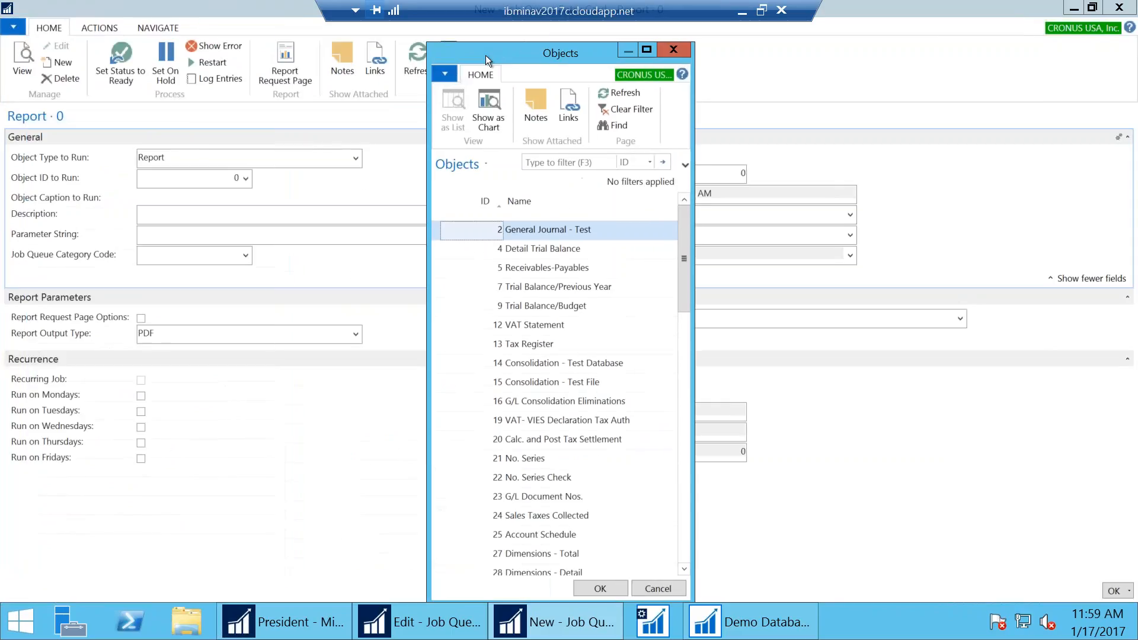
pyautogui.click(637, 161)
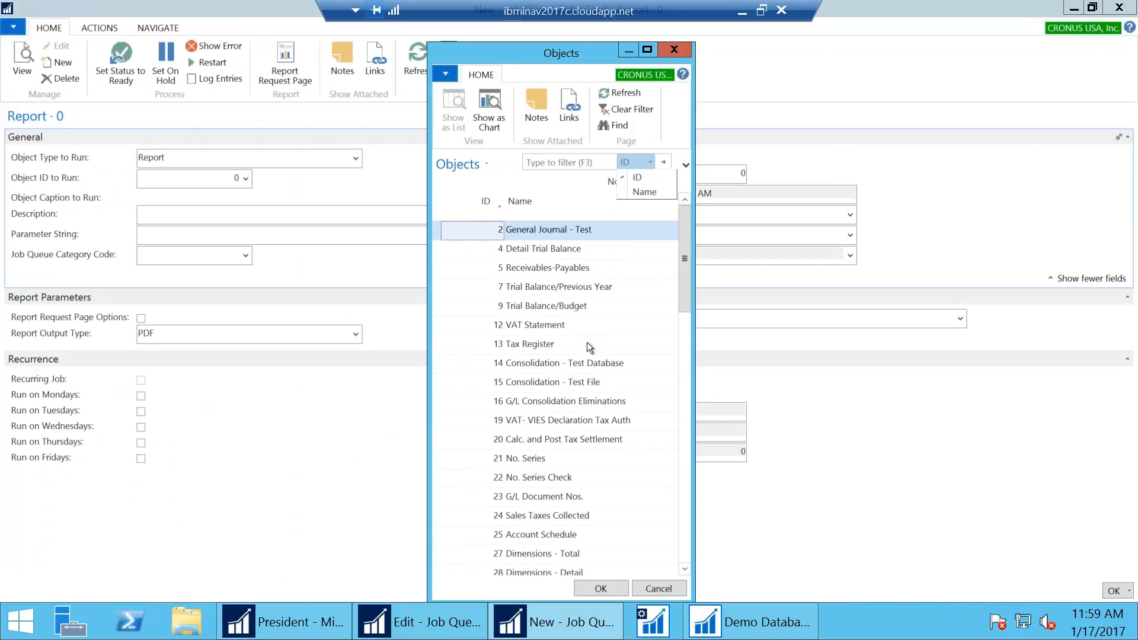
pyautogui.click(637, 190)
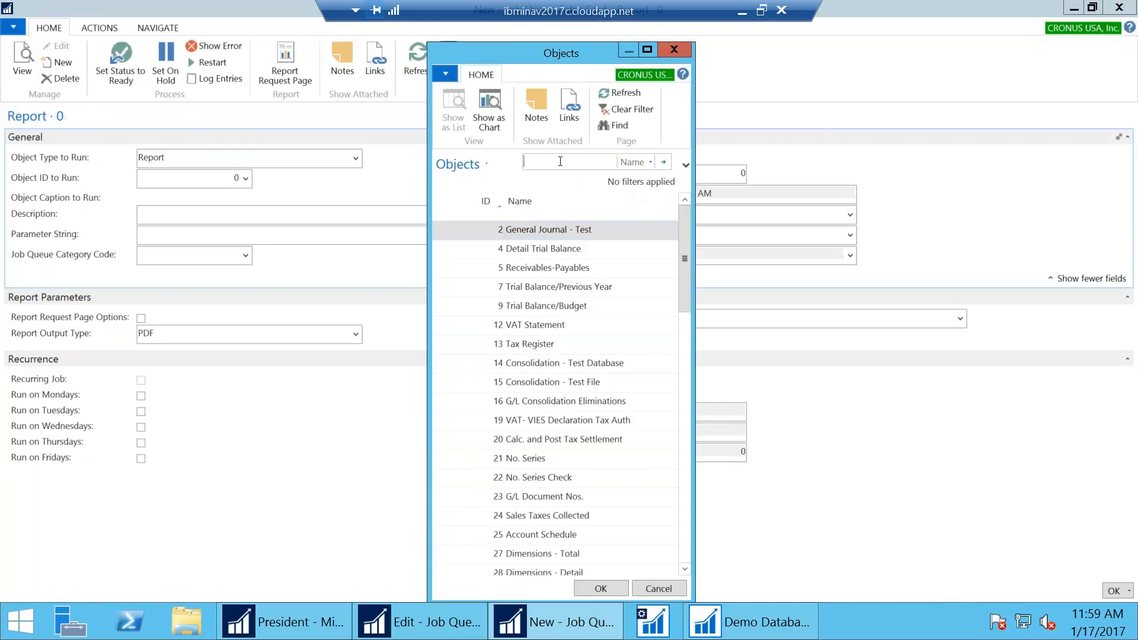
pyautogui.write('Trial')
pyautogui.press('Return')
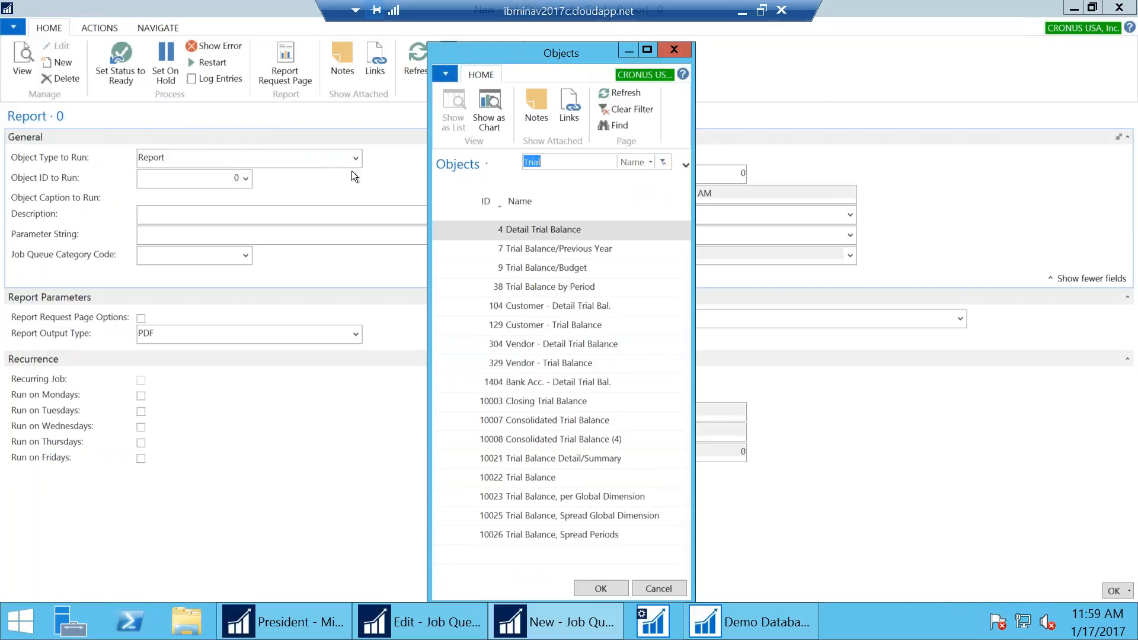
pyautogui.click(509, 480)
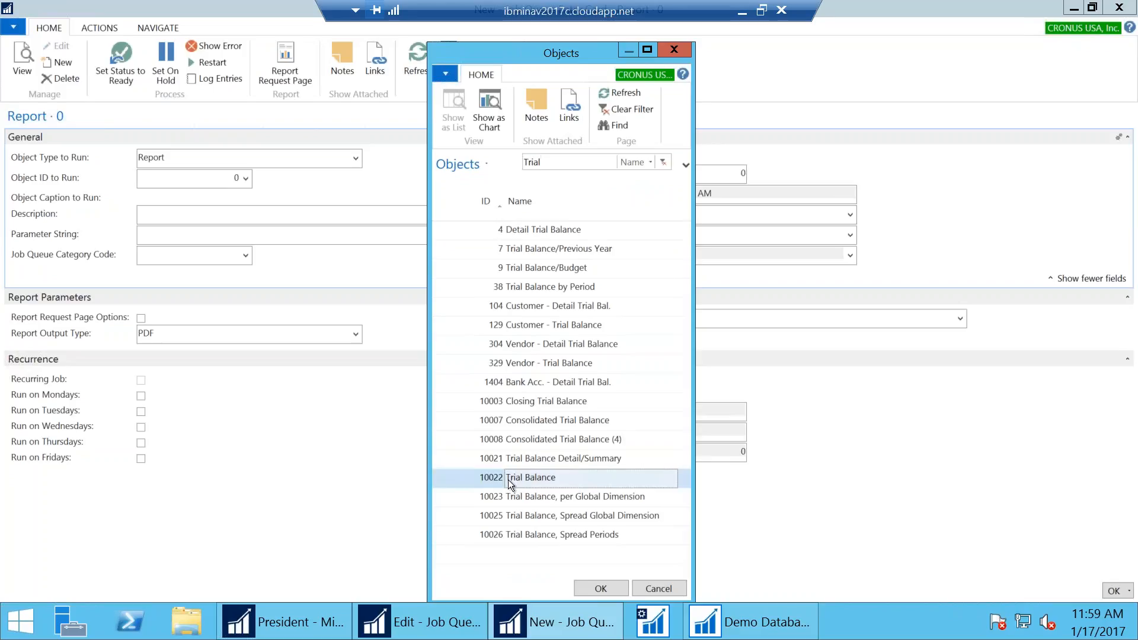
pyautogui.click(585, 586)
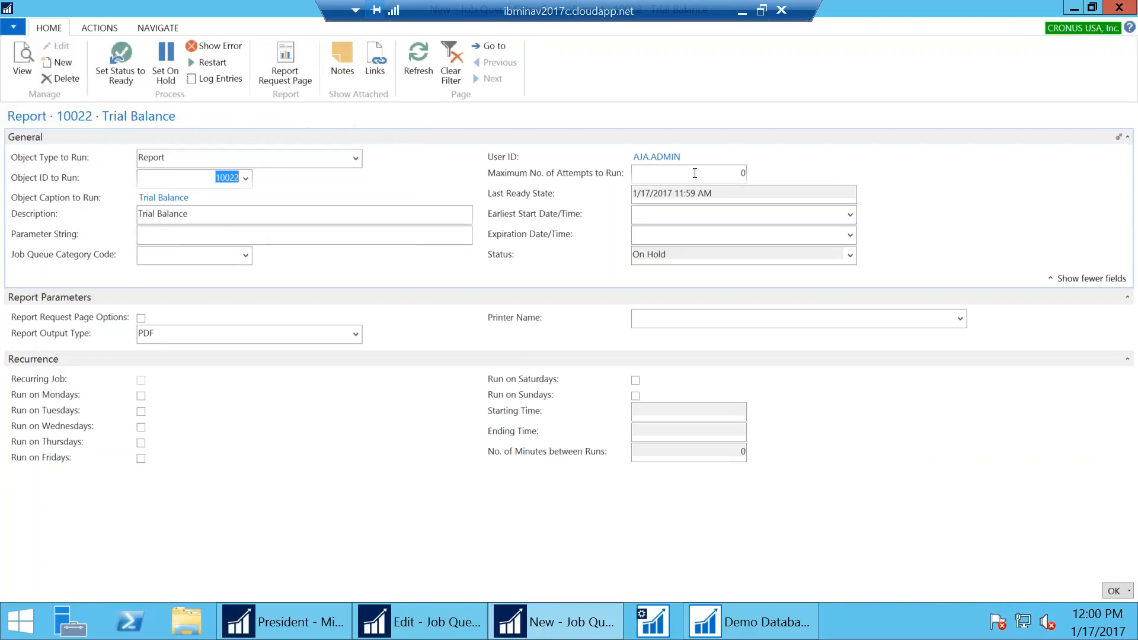
# Enter 't' for today as the earliest start date/time, giving 1/17/2017 12:00 AM
pyautogui.click(684, 214)
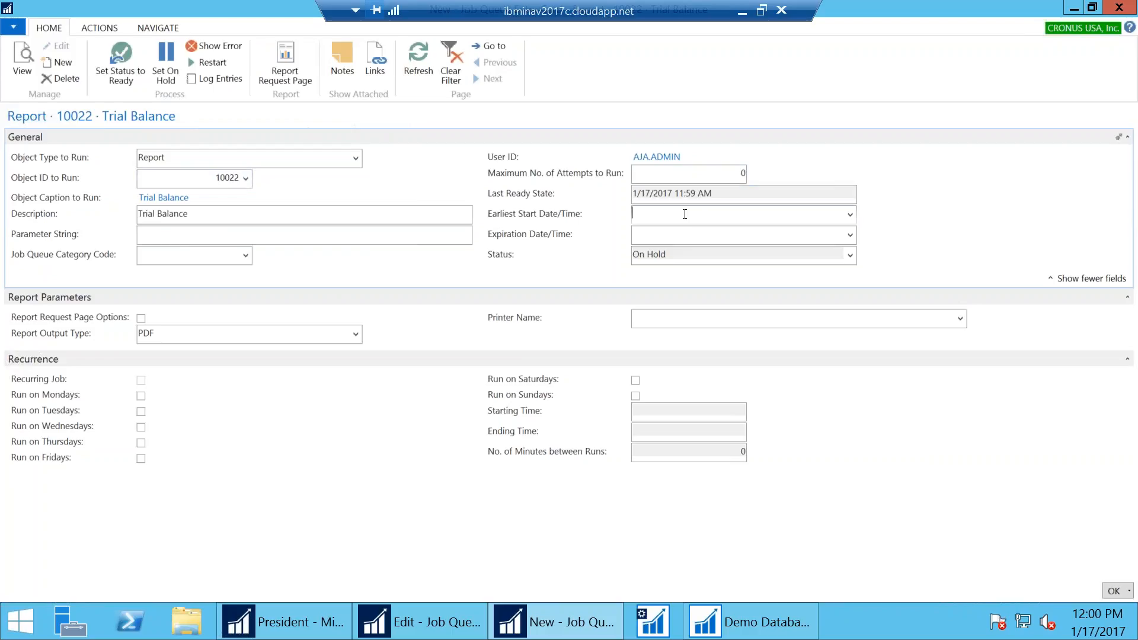
pyautogui.write('t')
pyautogui.press('Tab')
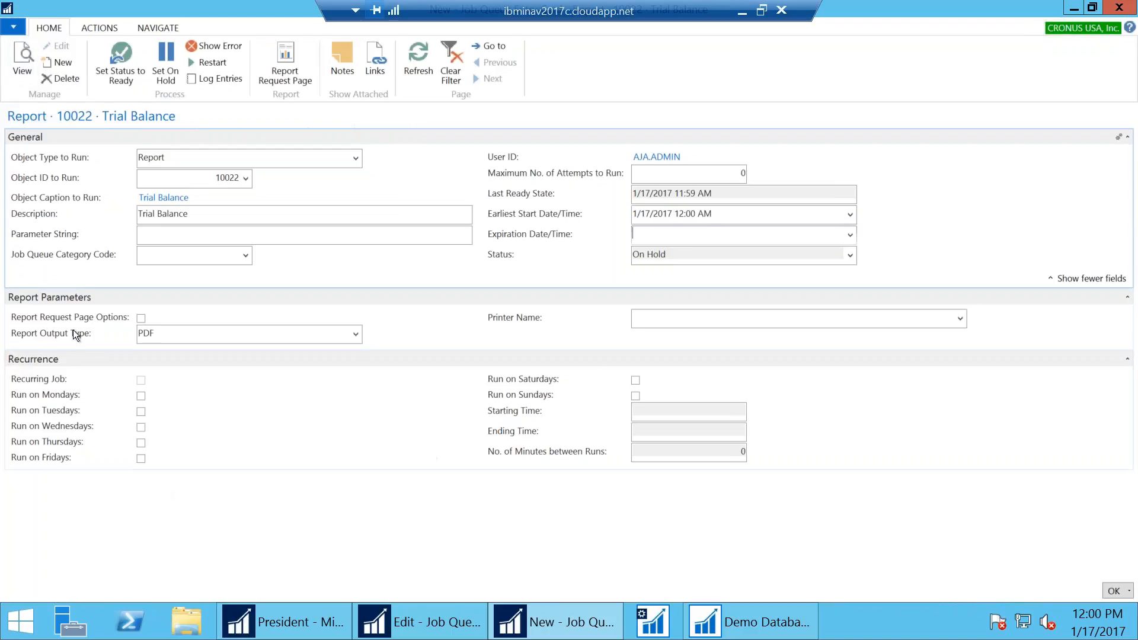
pyautogui.moveTo(556, 383)
pyautogui.click(648, 236)
# Enable request page options and tick Actual Changes, keeping the Last Year comparison
pyautogui.click(142, 318)
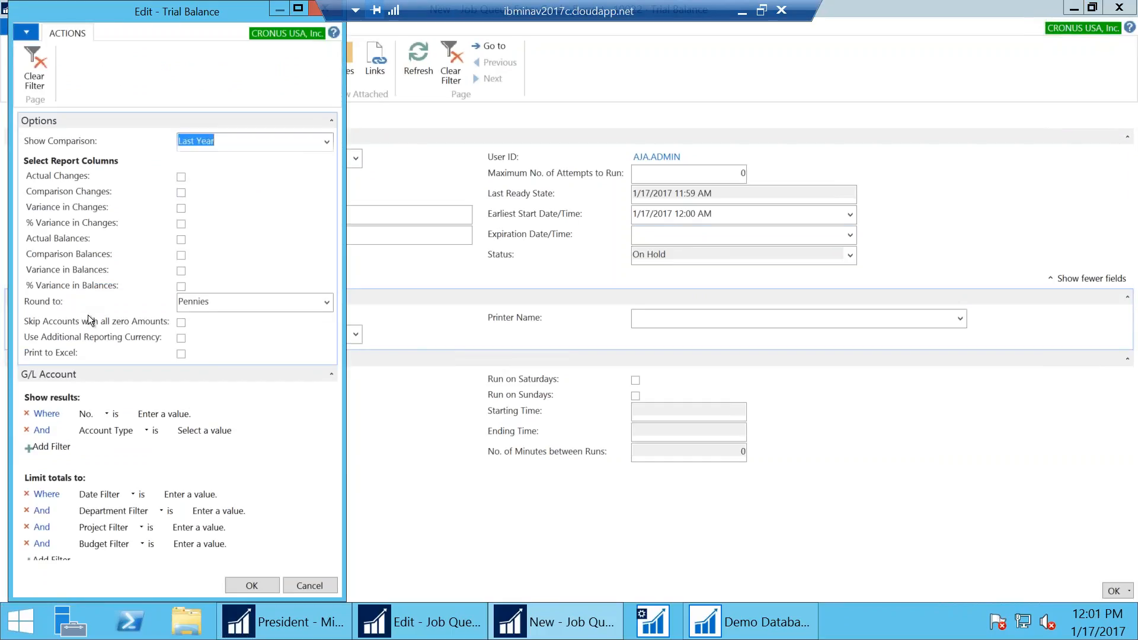
pyautogui.moveTo(89, 18); pyautogui.dragTo(510, 63)
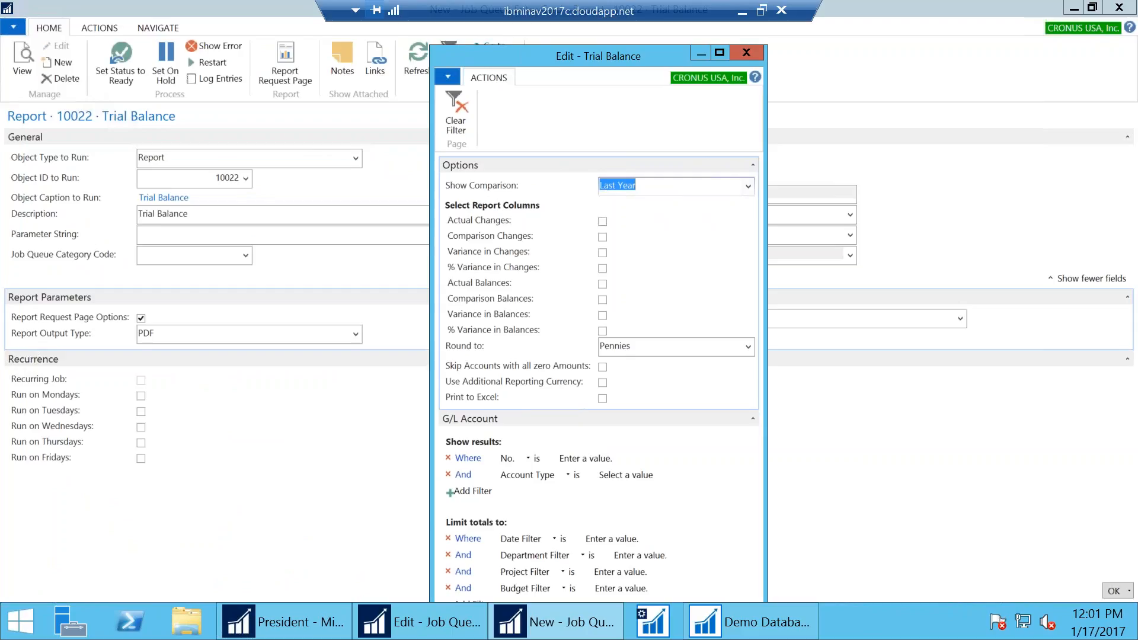
pyautogui.click(748, 186)
pyautogui.click(748, 186)
pyautogui.click(601, 221)
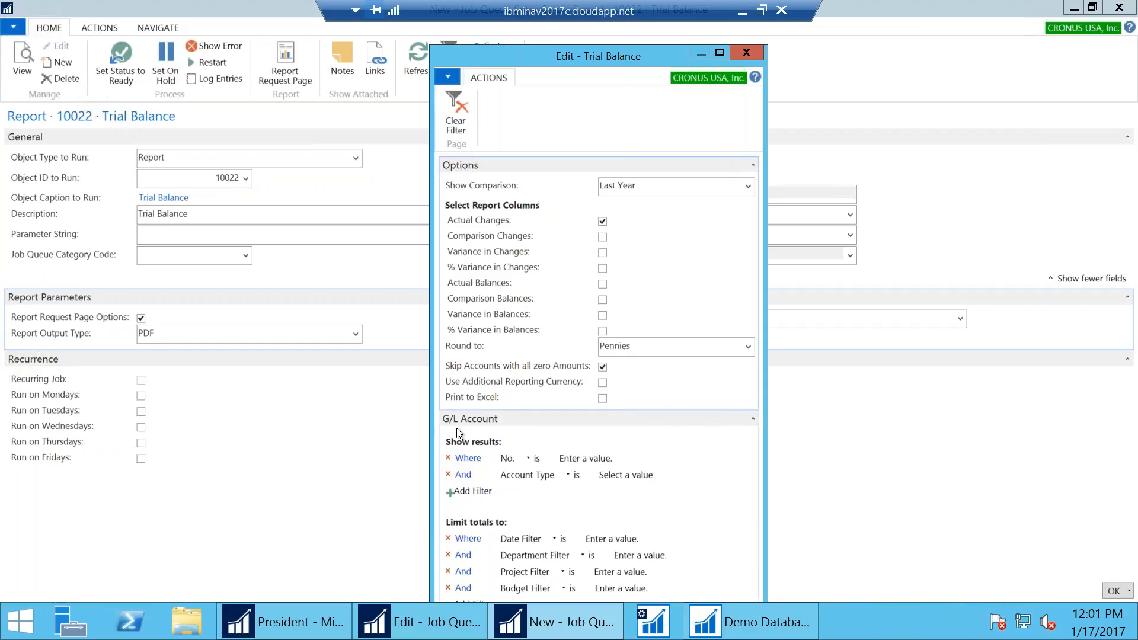
# Enter the Date Filter 01/01/17..12/31/17 in the Trial Balance options
pyautogui.moveTo(461, 396)
pyautogui.moveTo(591, 400)
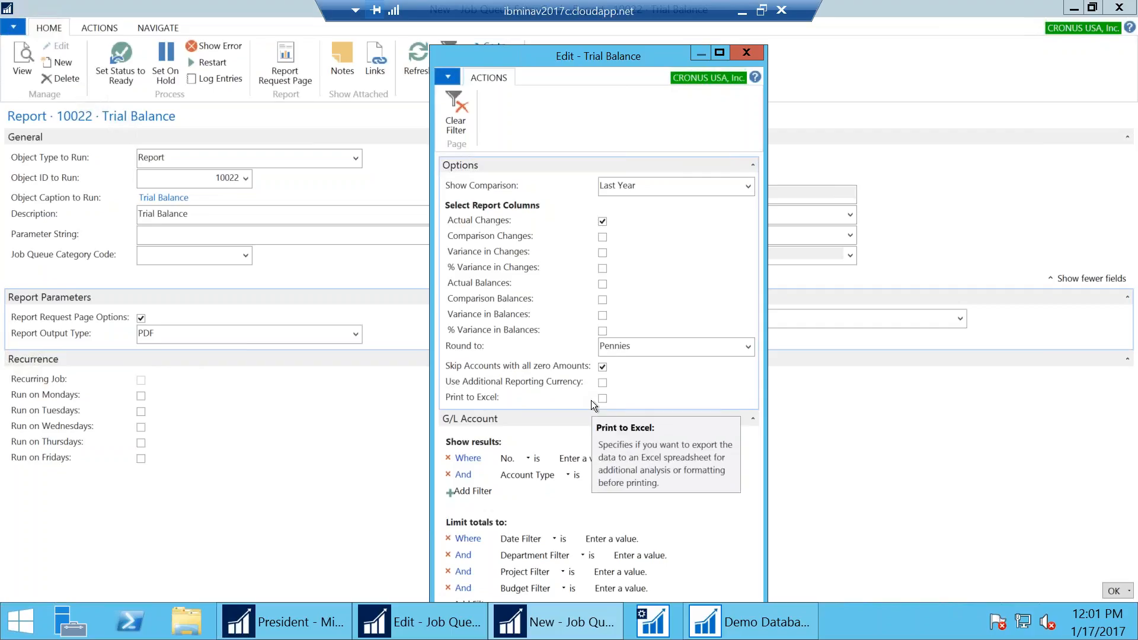
pyautogui.click(594, 539)
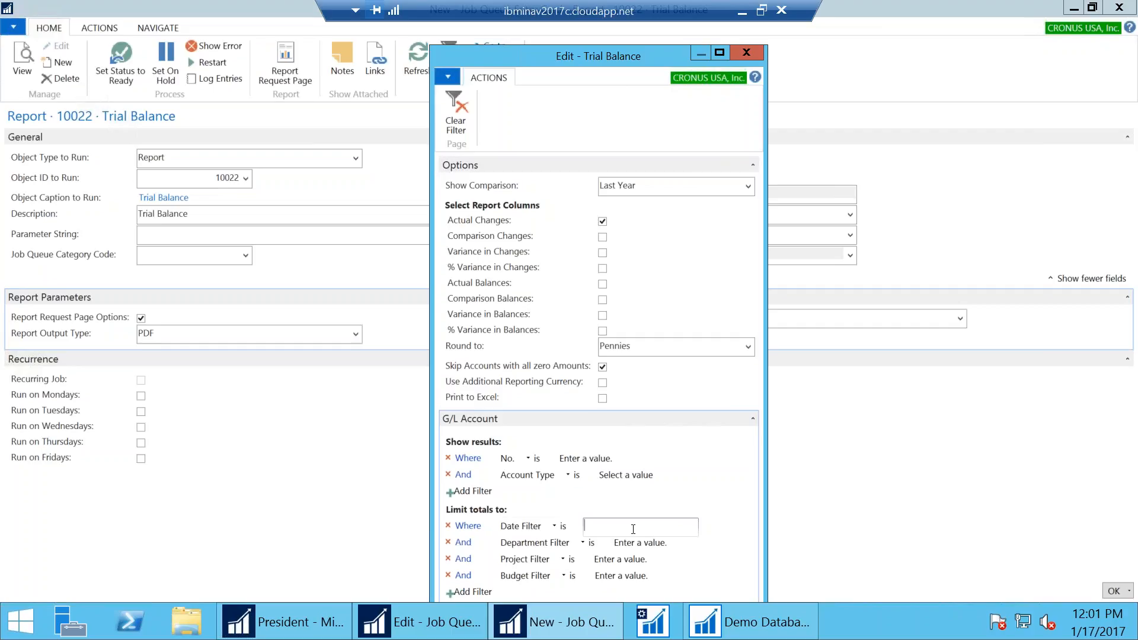
pyautogui.write('010')
pyautogui.press('BackSpace')
pyautogui.write('/')
pyautogui.press('BackSpace')
pyautogui.write('/0')
pyautogui.write('1/')
pyautogui.write('01')
pyautogui.press('BackSpace')
pyautogui.press('BackSpace')
pyautogui.press('BackSpace')
pyautogui.press('BackSpace')
pyautogui.press('BackSpace')
pyautogui.press('BackSpace')
pyautogui.press('BackSpace')
pyautogui.write('10117')
pyautogui.write('..12/31/17')
pyautogui.press('Tab')
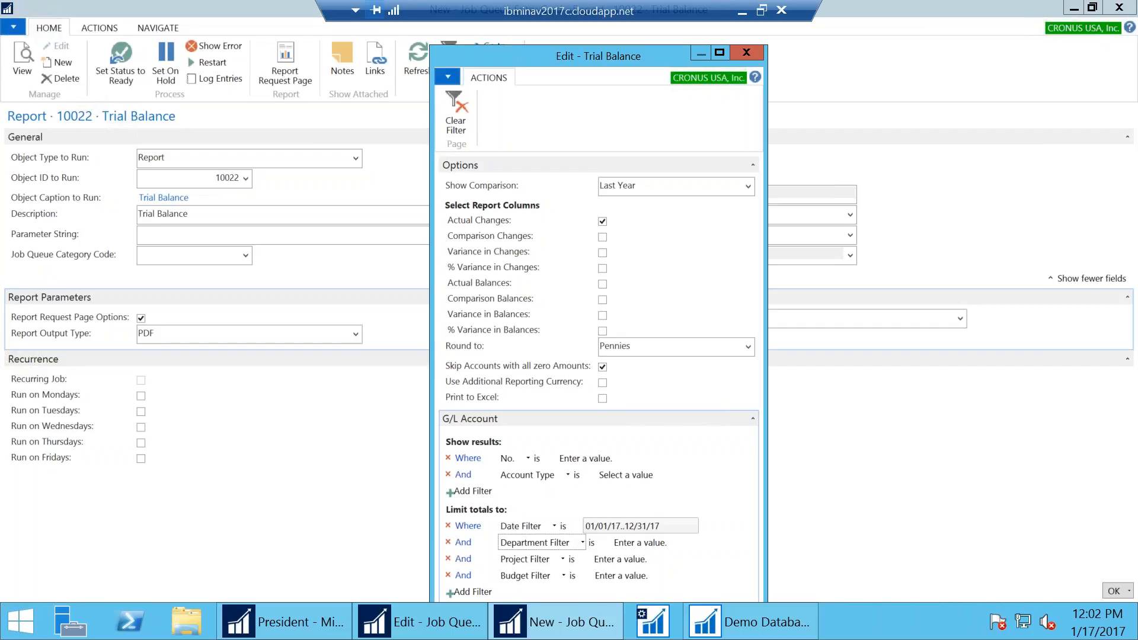
# Change the Date Filter to 010117..TODAY
pyautogui.click(647, 529)
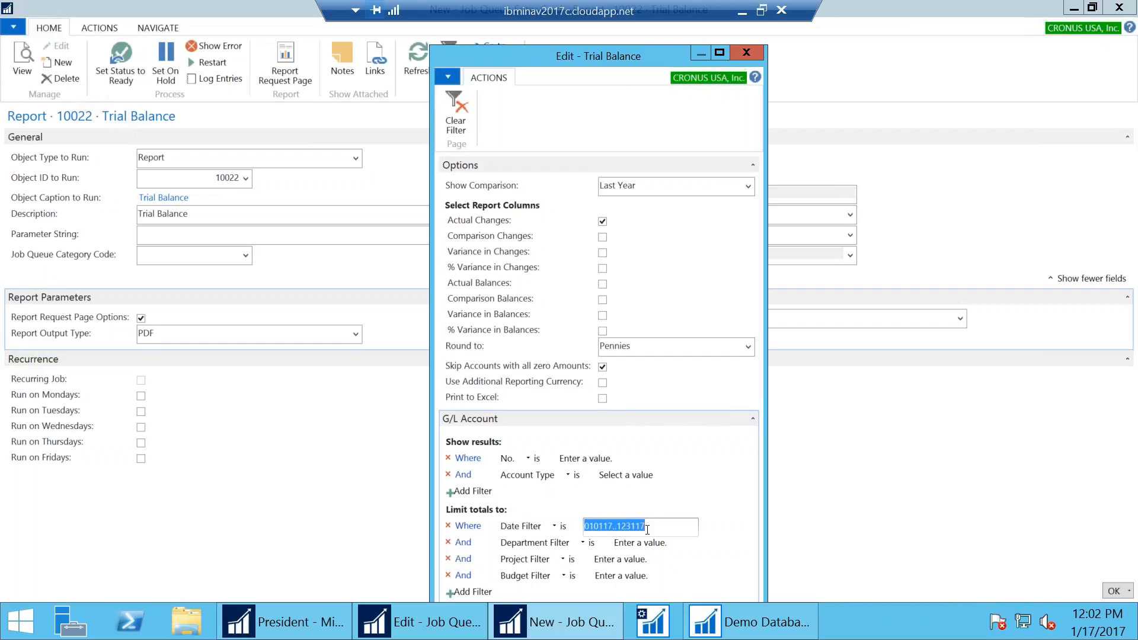
pyautogui.write('010117..')
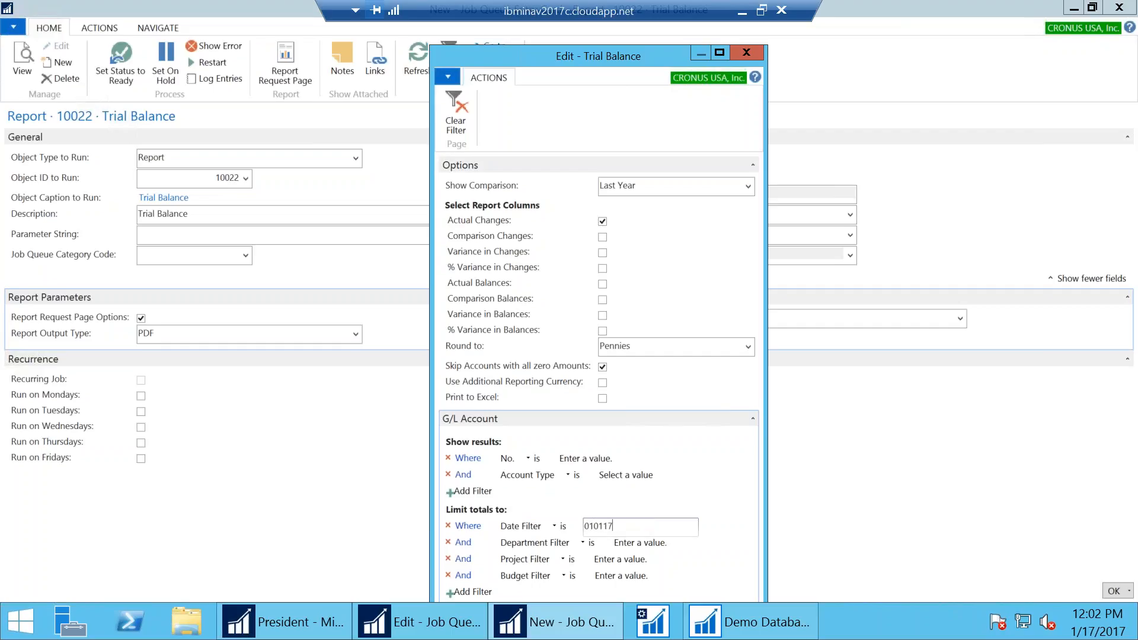
pyautogui.write('TODAY')
pyautogui.press('Tab')
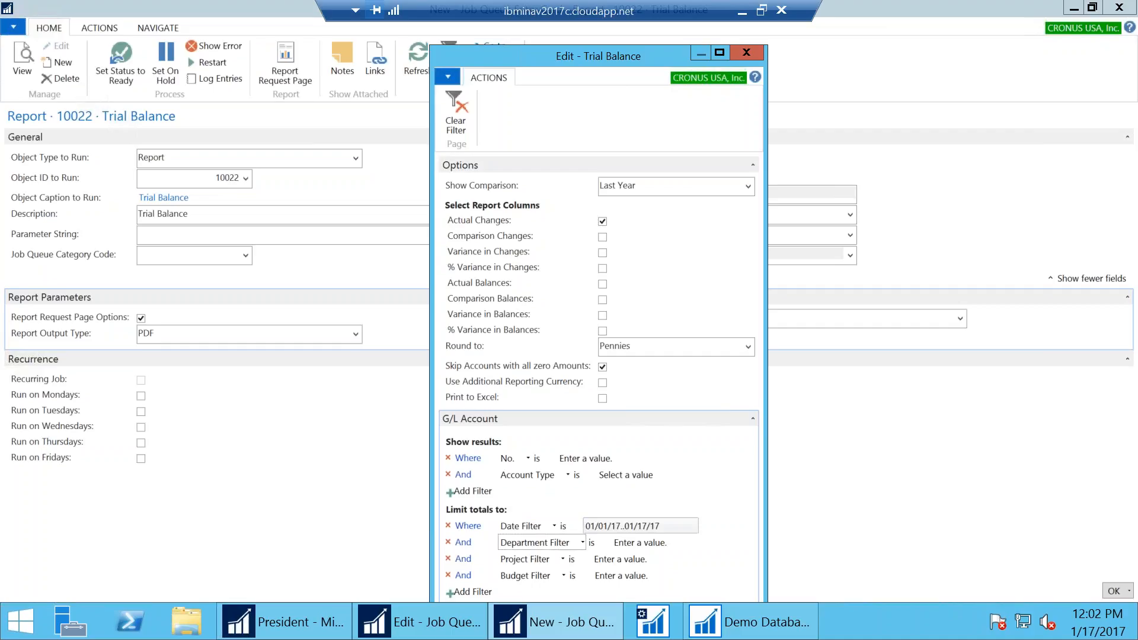
pyautogui.click(643, 528)
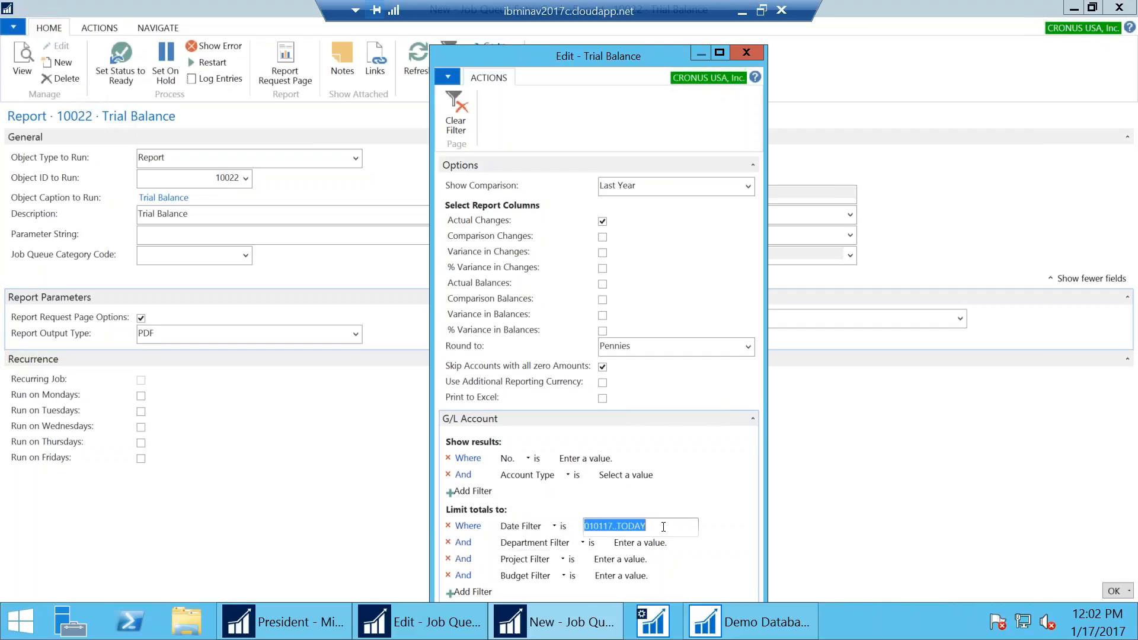
pyautogui.click(663, 527)
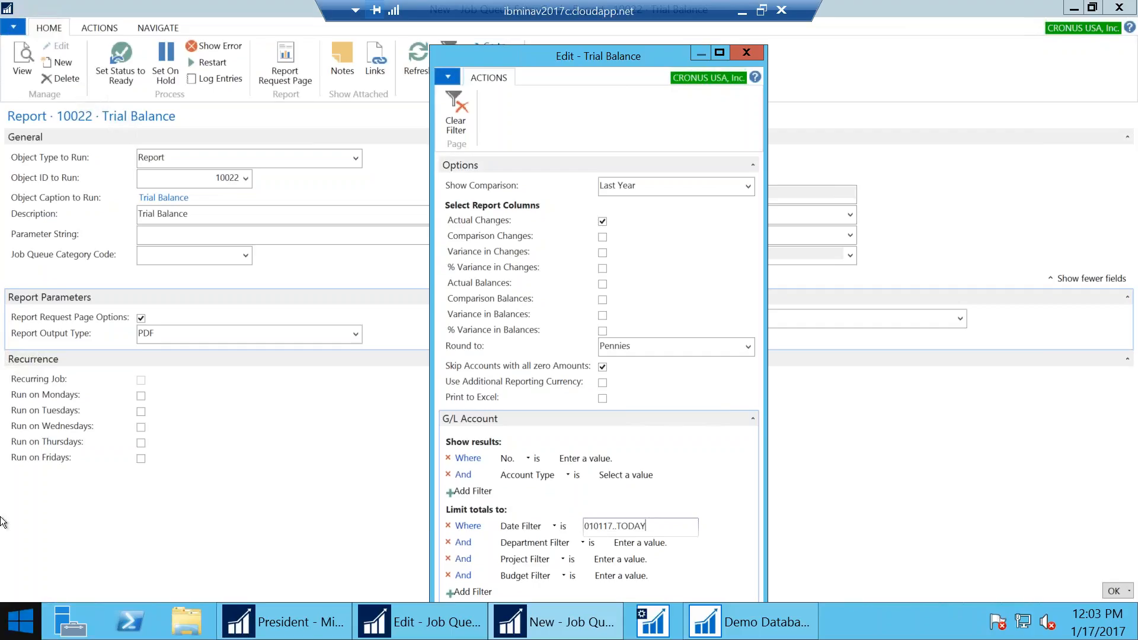
# Close the Trial Balance options and view the work date without changing it
pyautogui.click(261, 620)
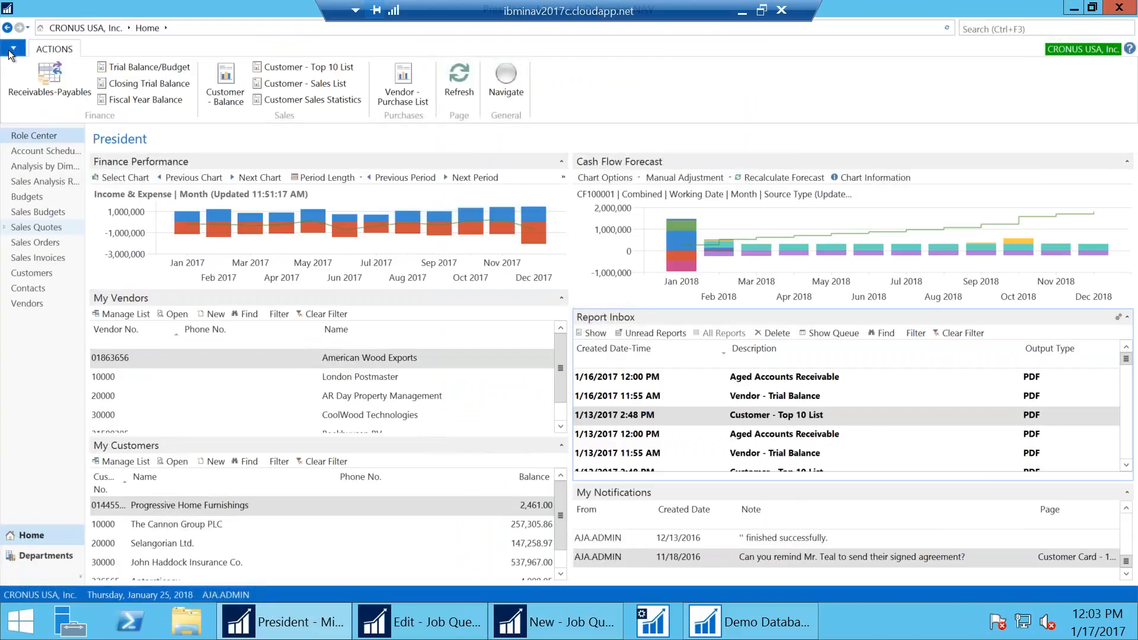
pyautogui.click(577, 636)
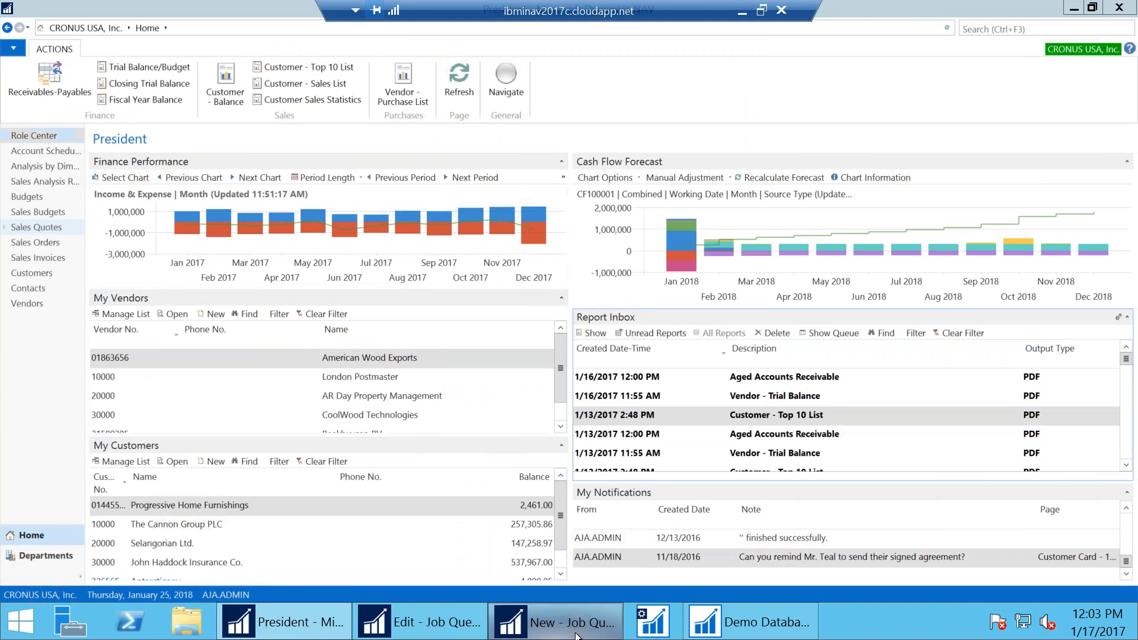
pyautogui.click(745, 56)
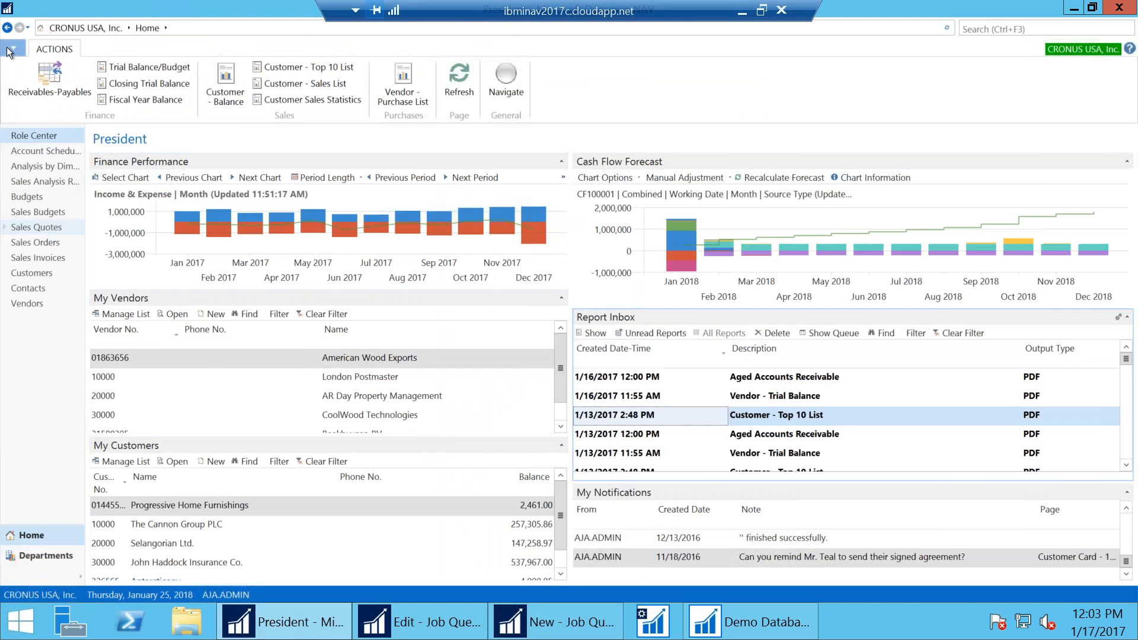
pyautogui.click(7, 47)
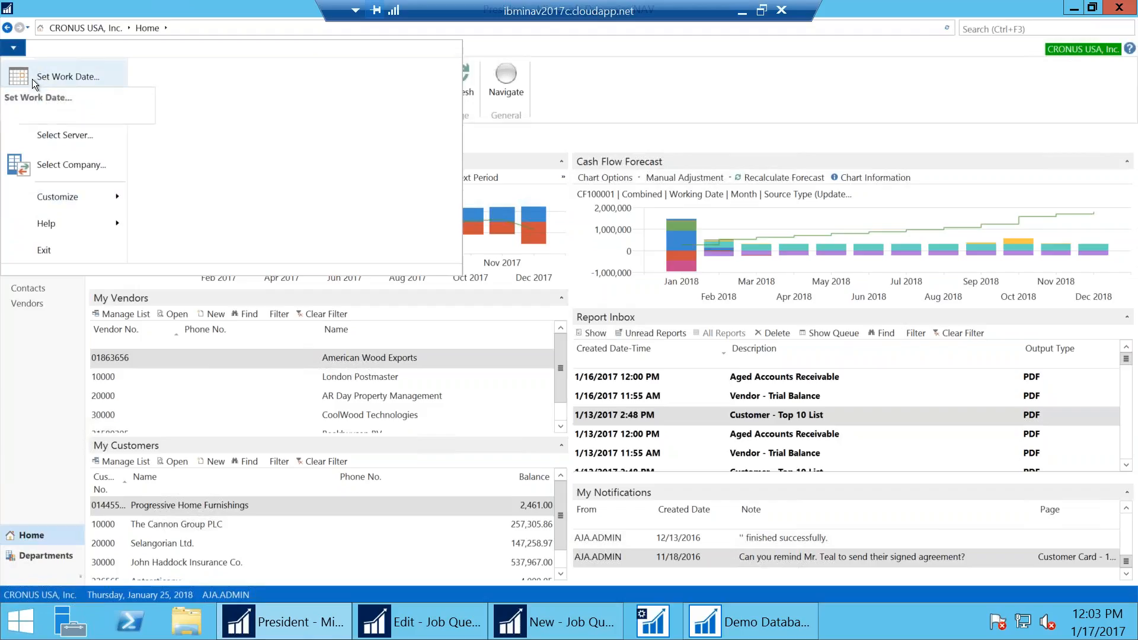
pyautogui.click(32, 80)
pyautogui.click(122, 95)
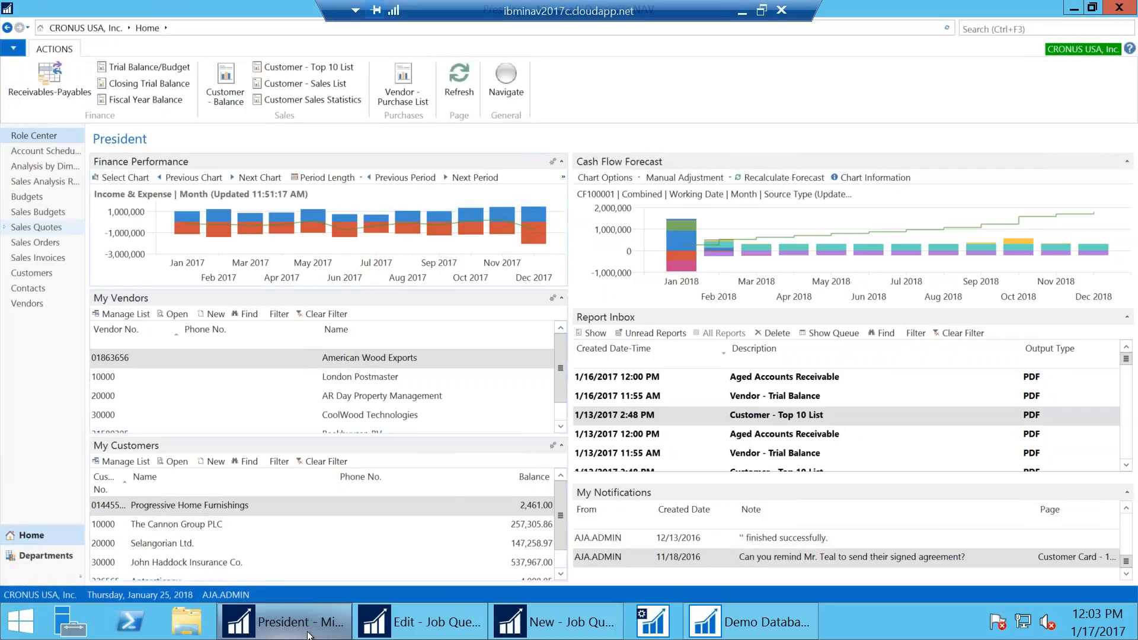
# Return to the Trial Balance job queue entry and reopen its report request page
pyautogui.moveTo(420, 619)
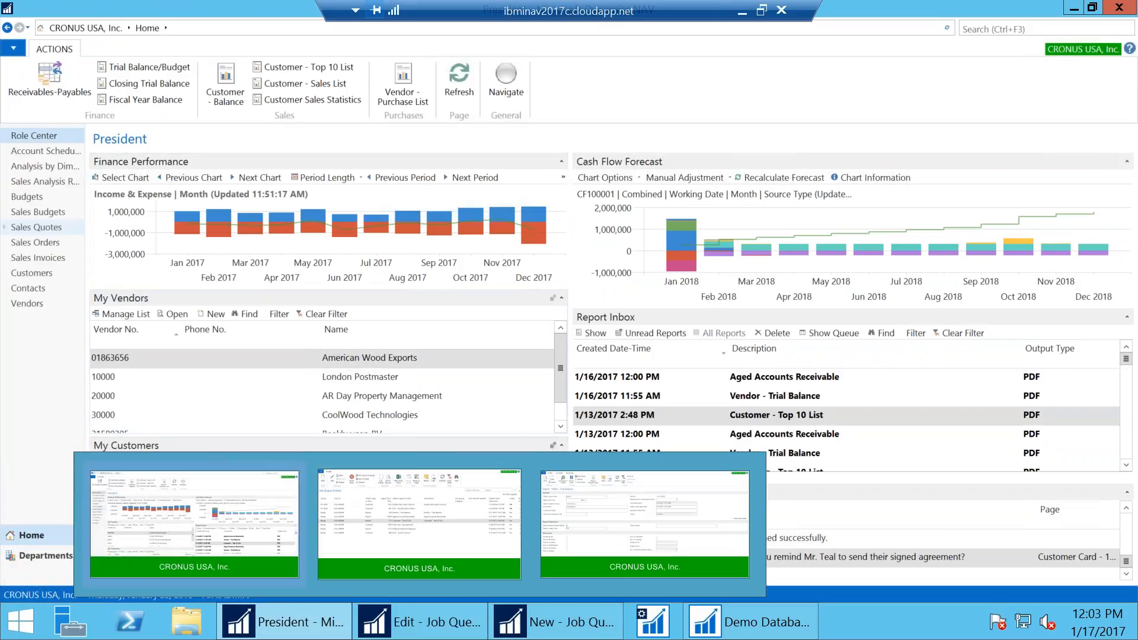
pyautogui.click(191, 30)
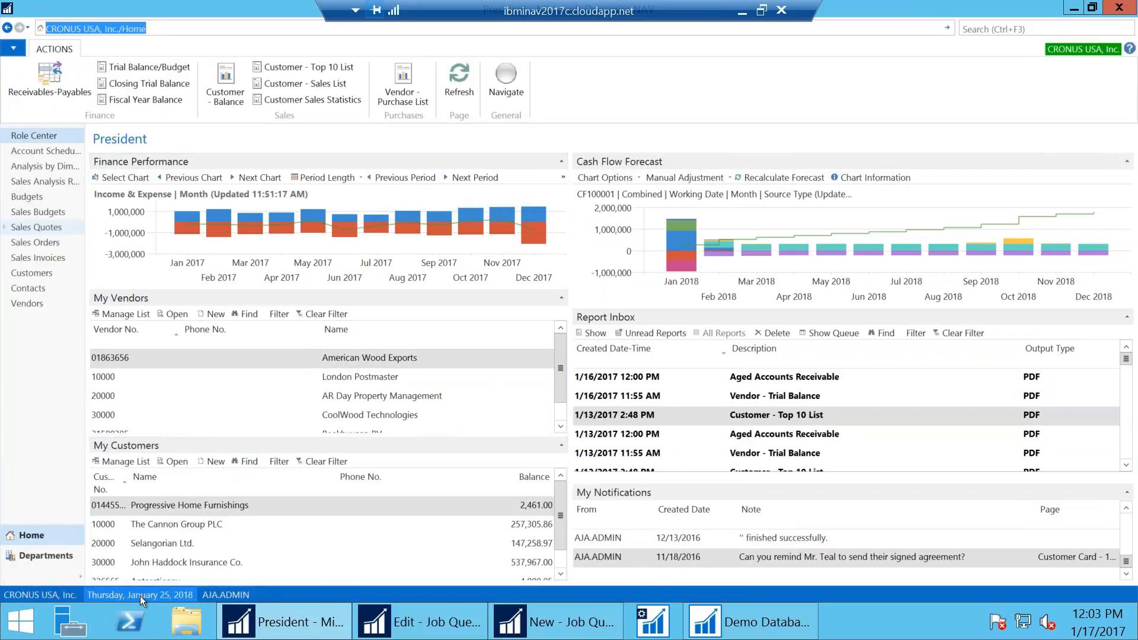
pyautogui.moveTo(1116, 632)
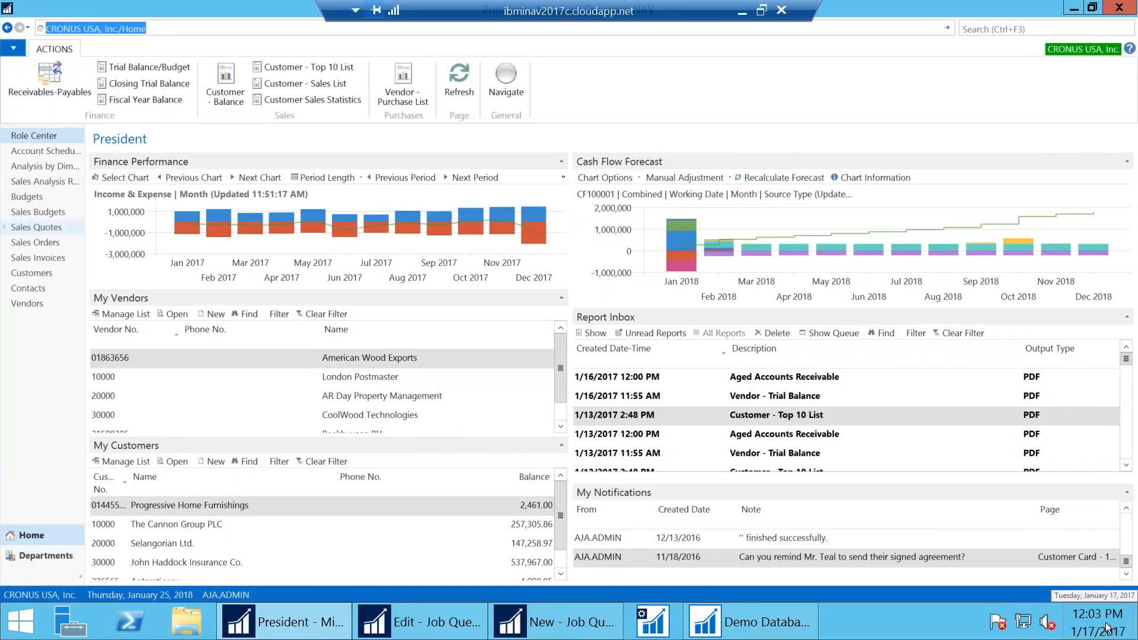
pyautogui.click(503, 616)
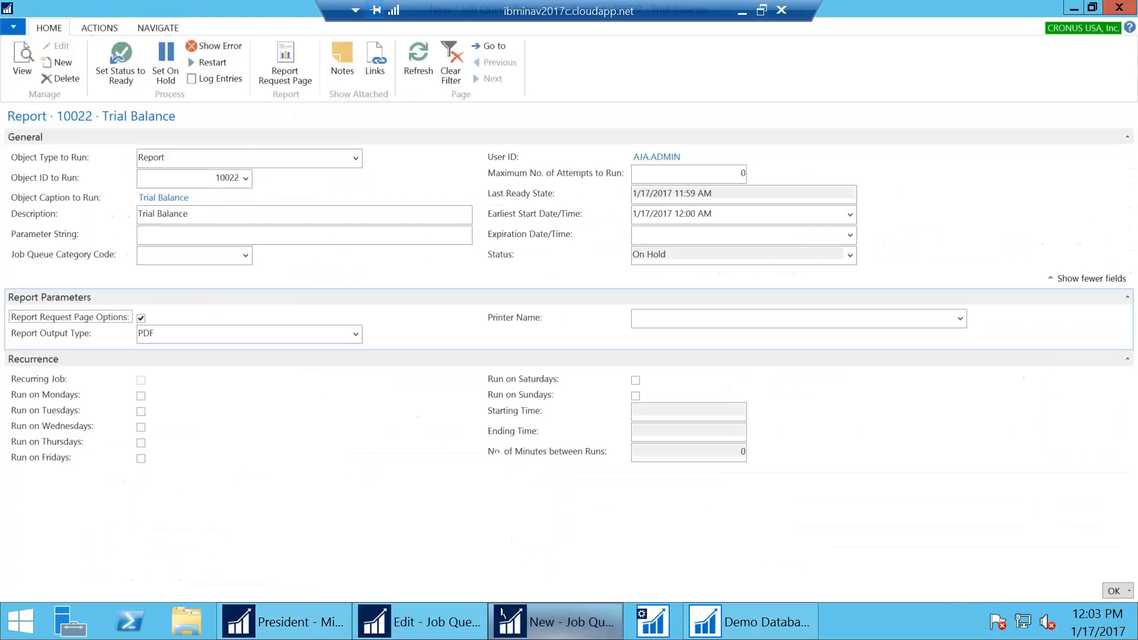
pyautogui.click(272, 72)
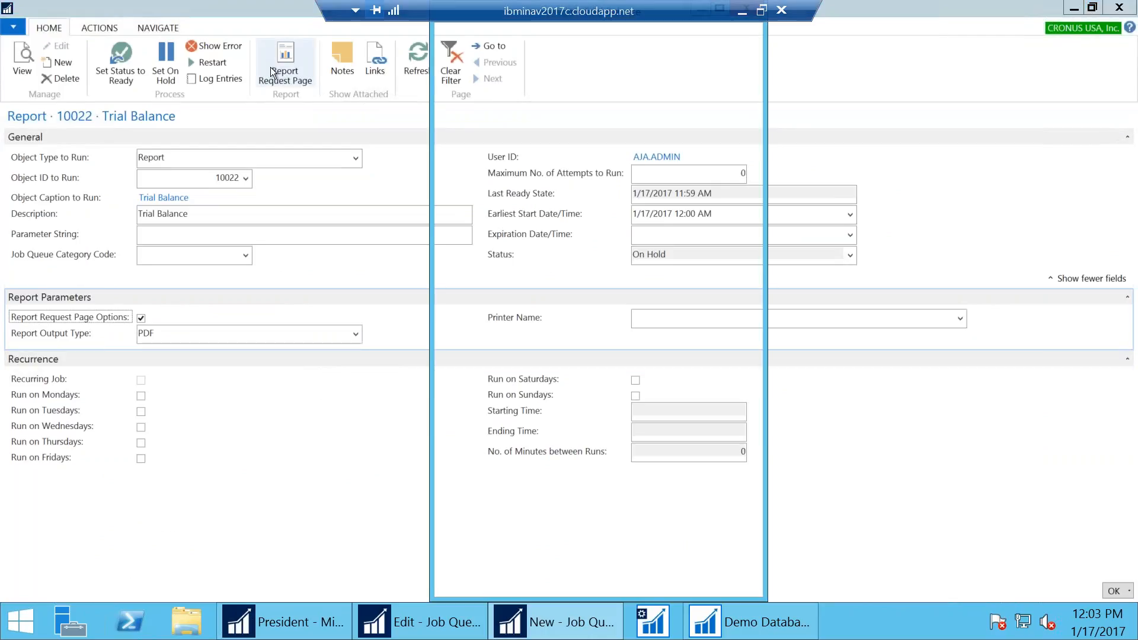
# Include the Actual Changes column, skip zero-amount accounts, and set Date Filter 010117..WORKDATE
pyautogui.click(602, 177)
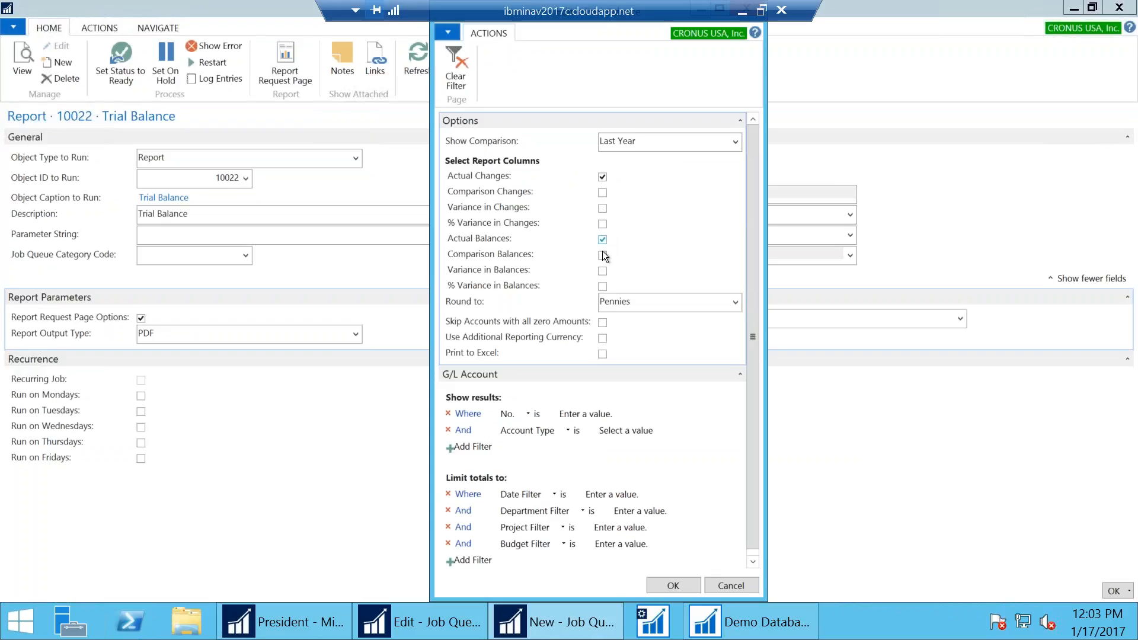
pyautogui.click(602, 323)
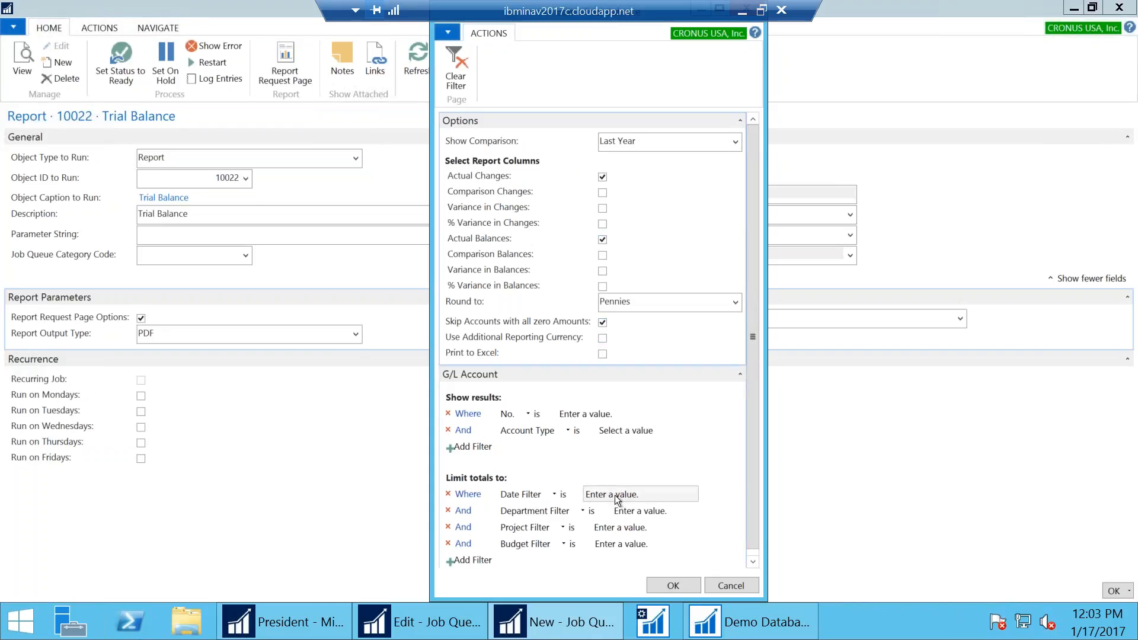
pyautogui.click(614, 496)
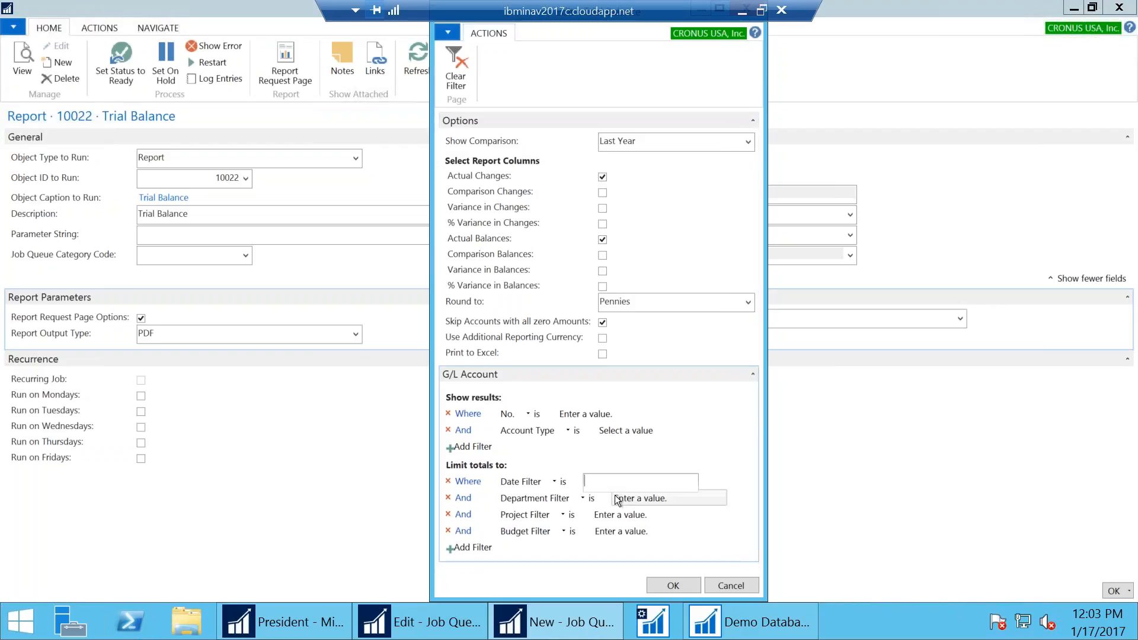
pyautogui.write('010117..WORKDATE')
pyautogui.press('Tab')
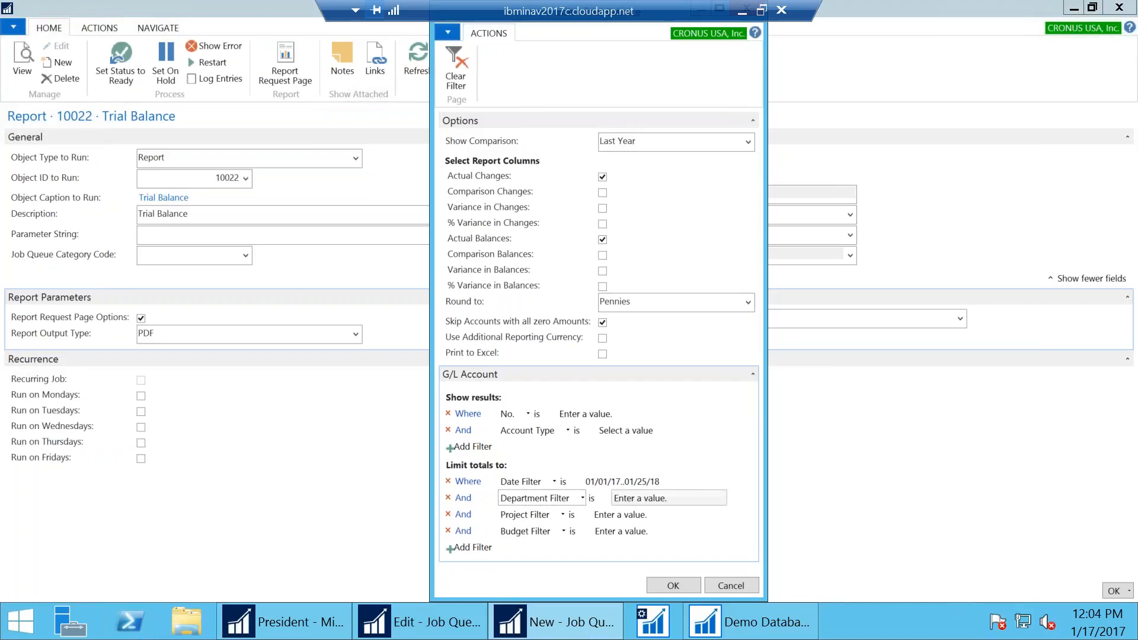
# Change the Date Filter to 010117..WORKDATE-10D, then minimize the NAV session
pyautogui.click(613, 480)
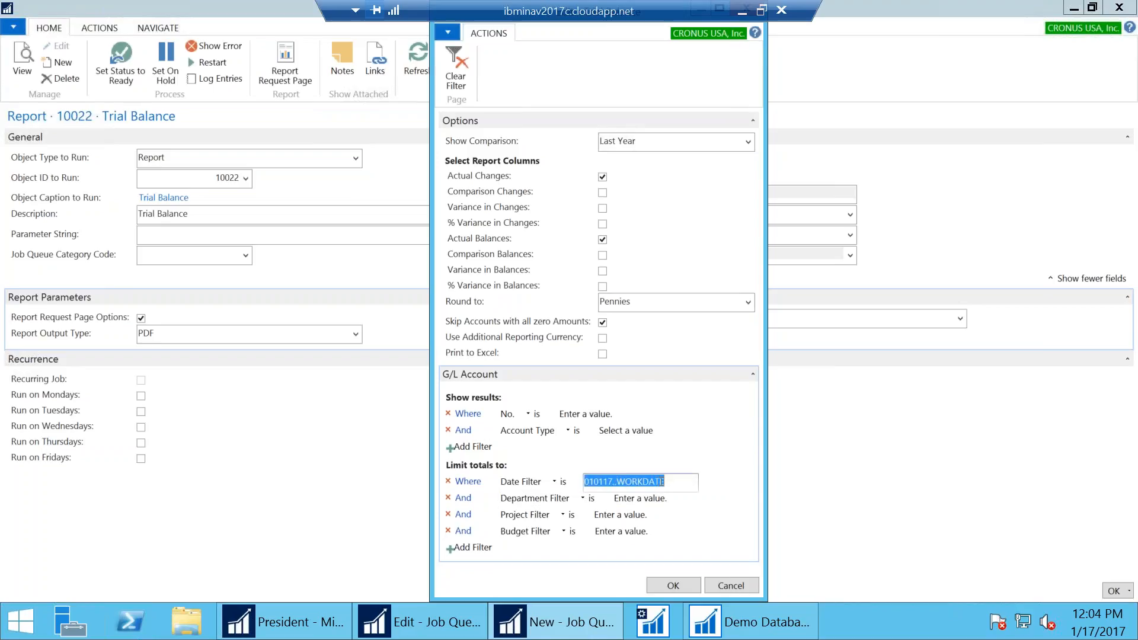
pyautogui.click(666, 481)
pyautogui.write('-10D')
pyautogui.press('Tab')
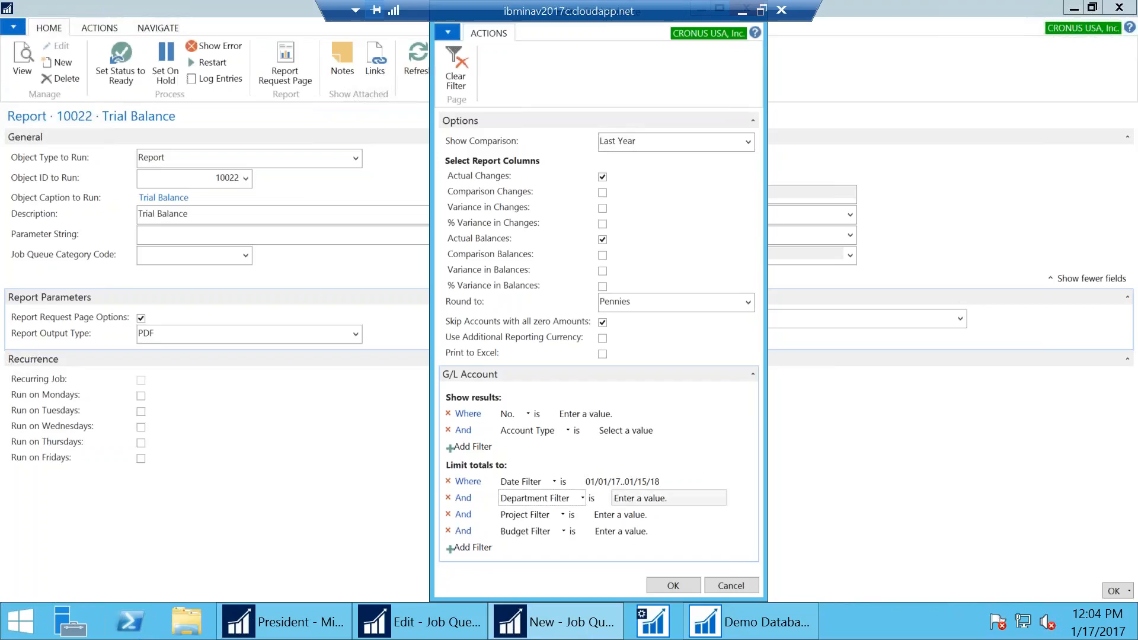
pyautogui.click(673, 479)
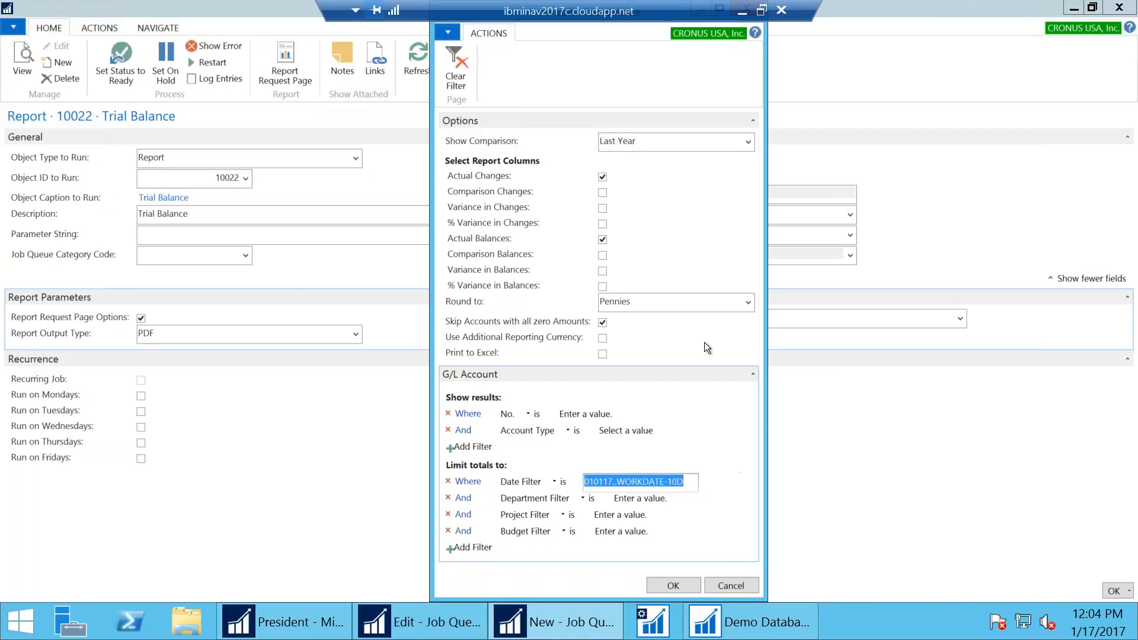
pyautogui.click(742, 11)
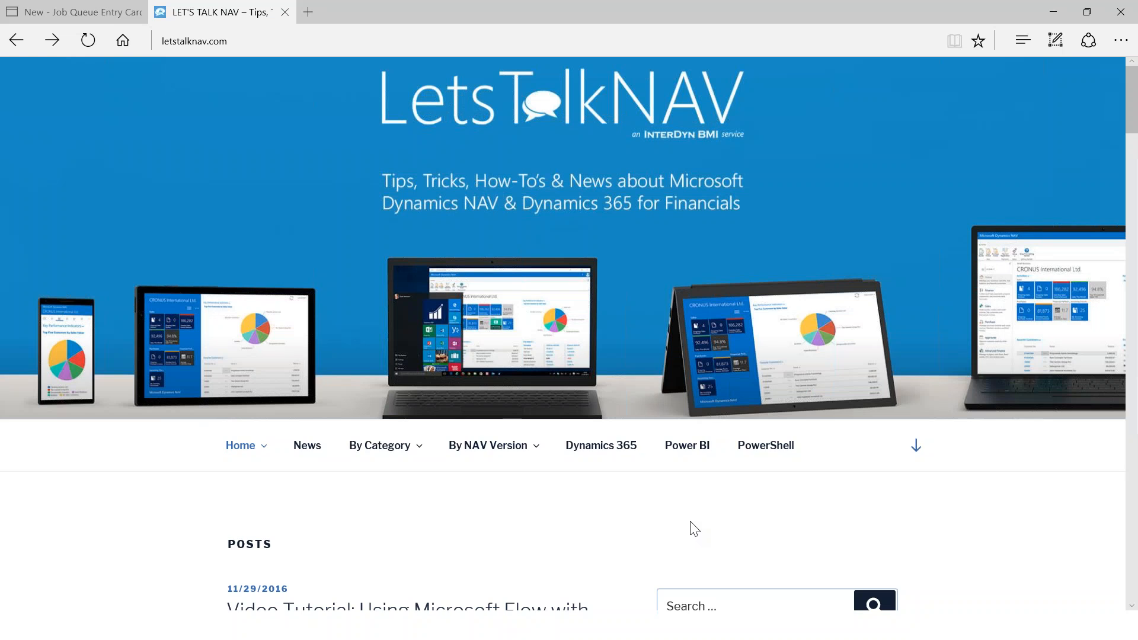
# Search the LetsTalkNAV blog for 'date' and scroll through the results
pyautogui.scroll(-2, 690, 521)
pyautogui.click(710, 439)
pyautogui.write('date')
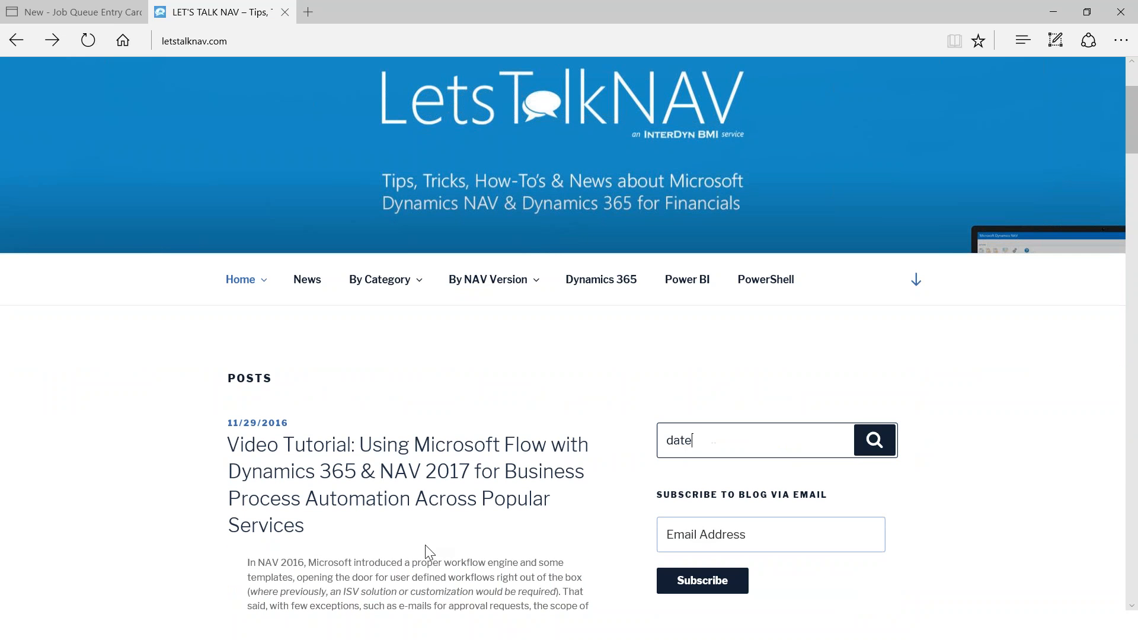
pyautogui.write(' fo')
pyautogui.press('BackSpace')
pyautogui.press('Return')
pyautogui.click(875, 440)
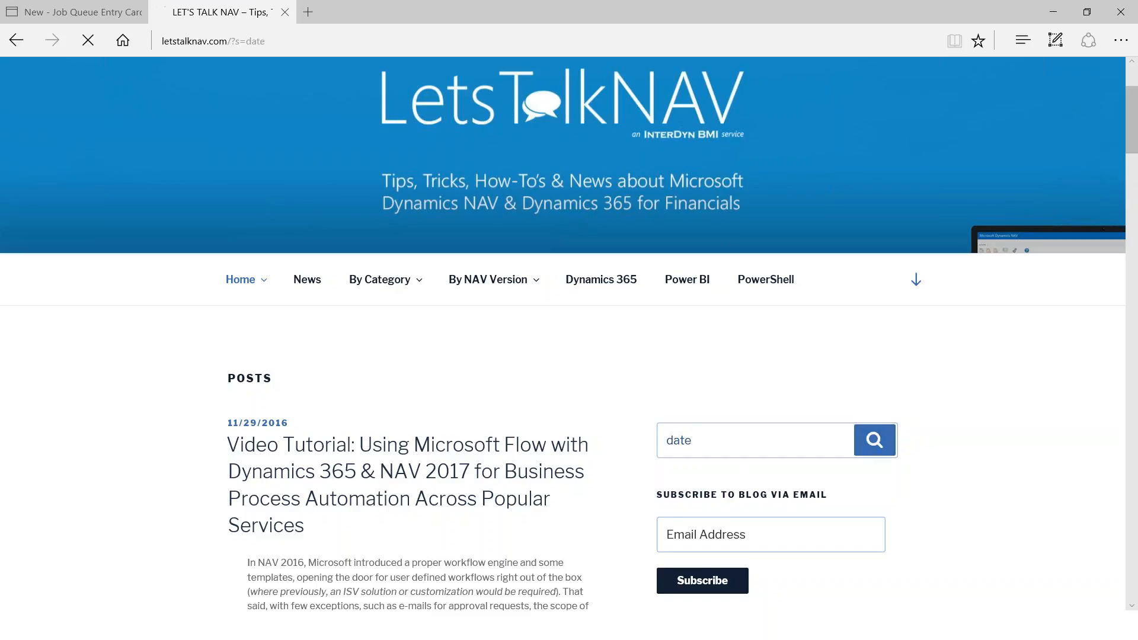
pyautogui.scroll(-5, 173, 443)
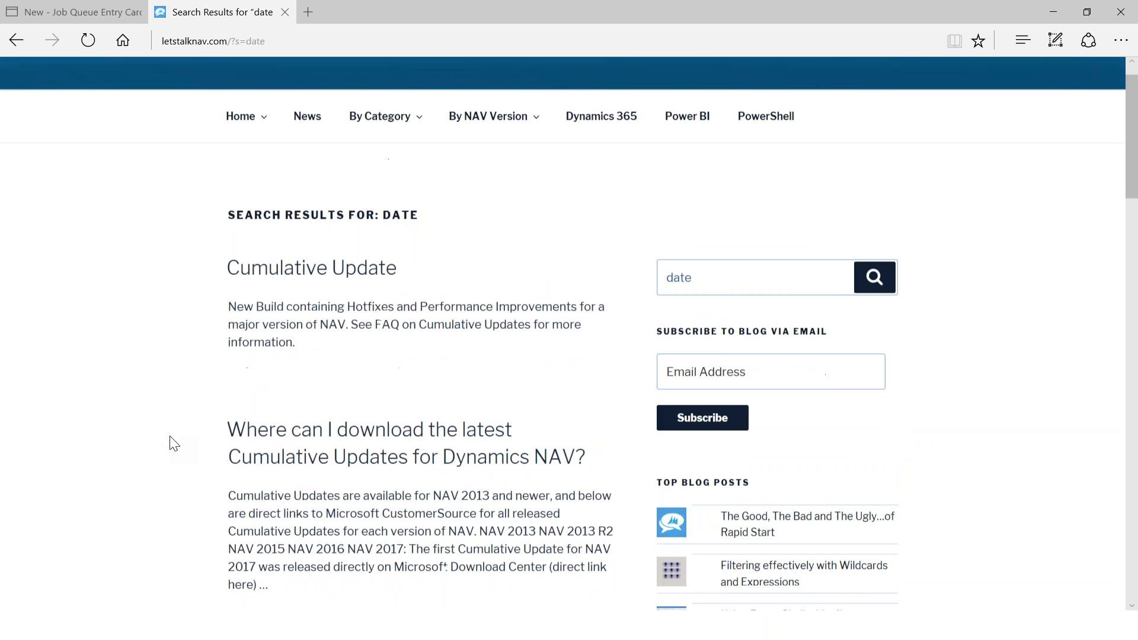
pyautogui.scroll(-15, 173, 443)
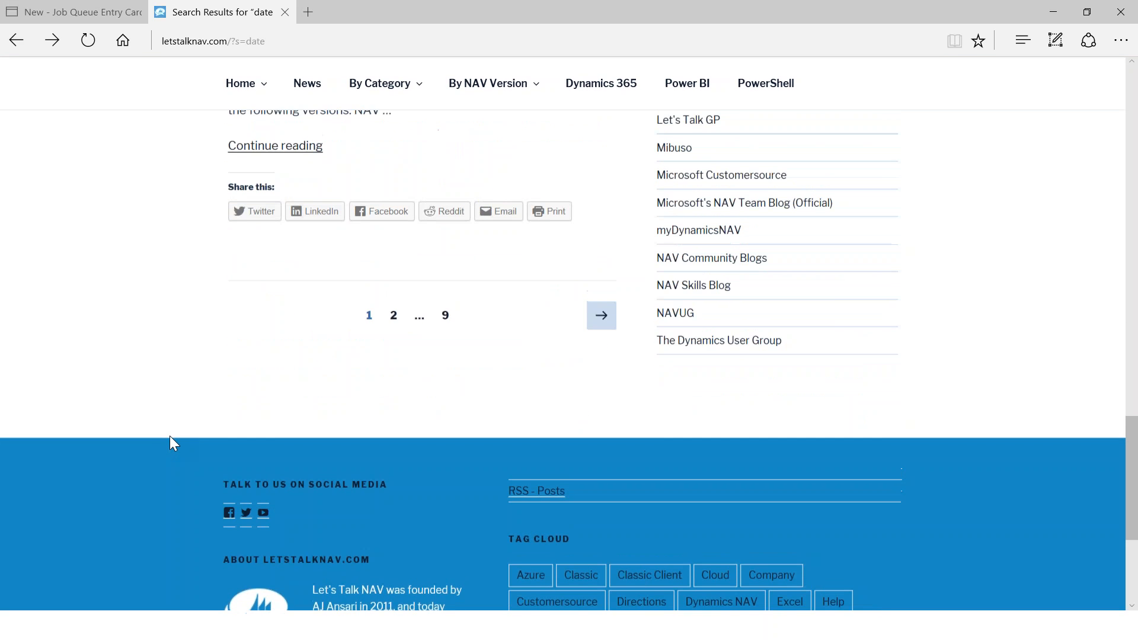
pyautogui.scroll(20, 170, 435)
# Replace the search term with 'formula' and browse the matching posts
pyautogui.moveTo(705, 319); pyautogui.dragTo(366, 331)
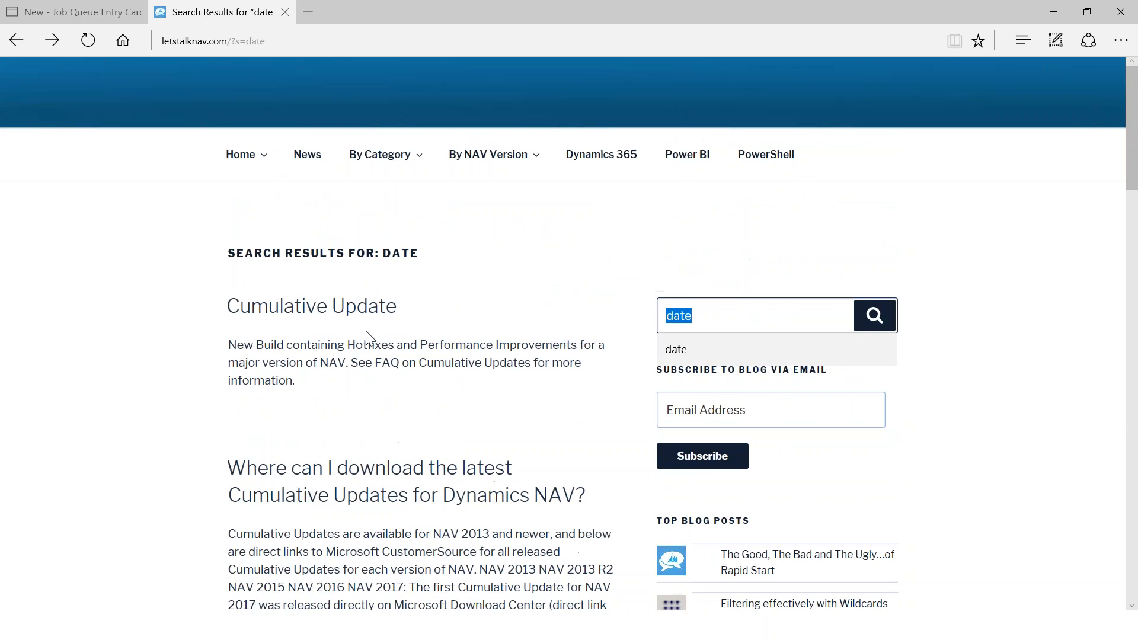
pyautogui.write('formula')
pyautogui.press('Return')
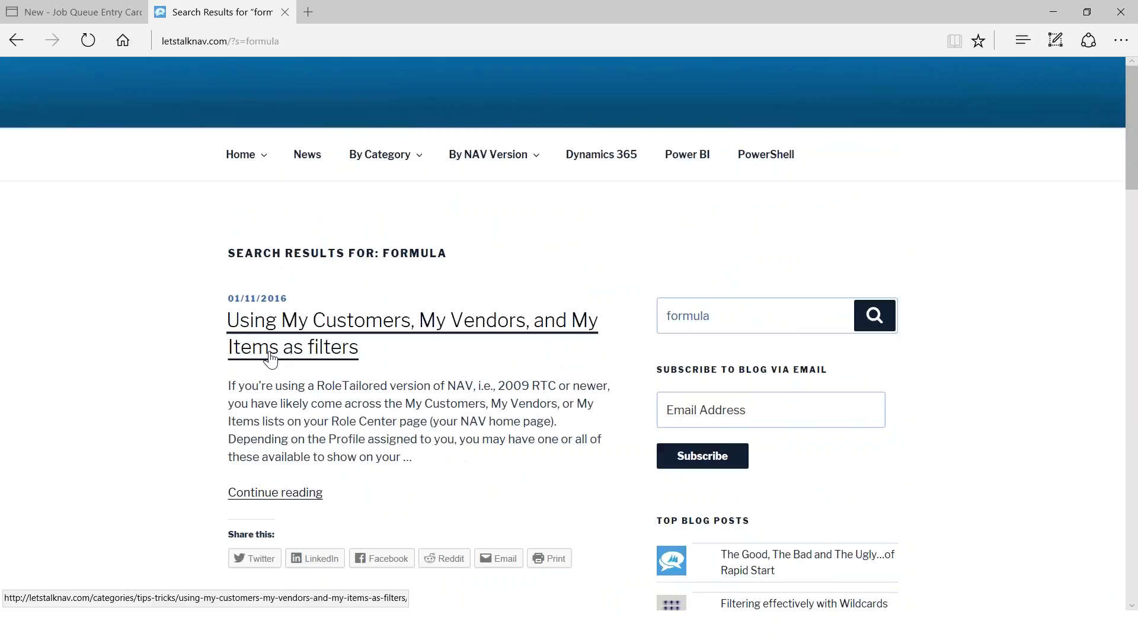
pyautogui.scroll(-6, 271, 359)
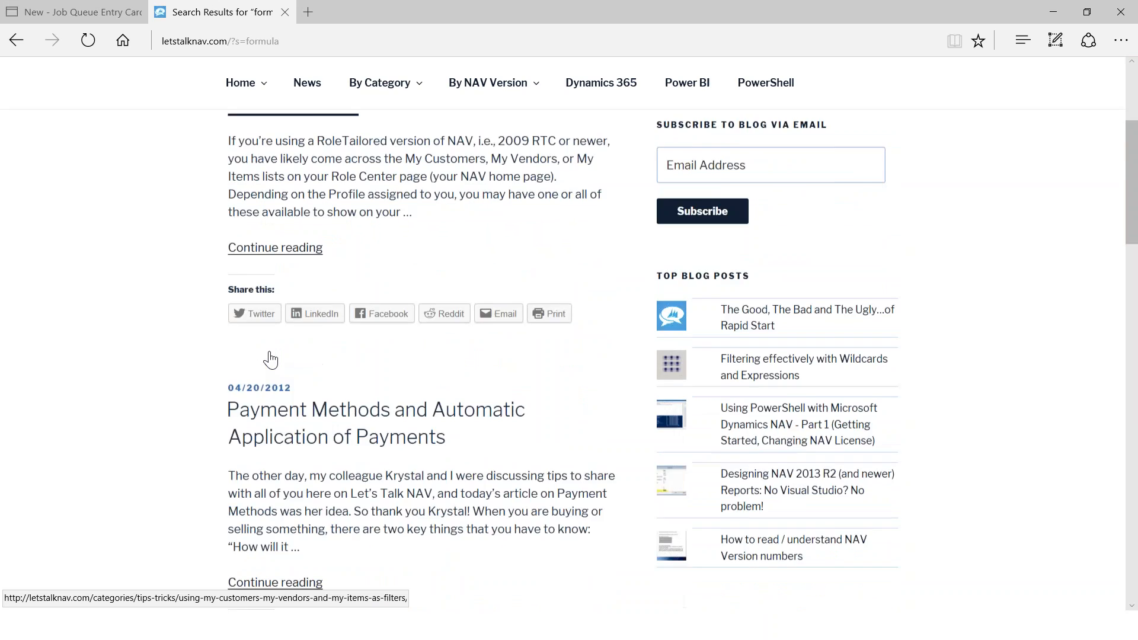
pyautogui.scroll(5, 804, 362)
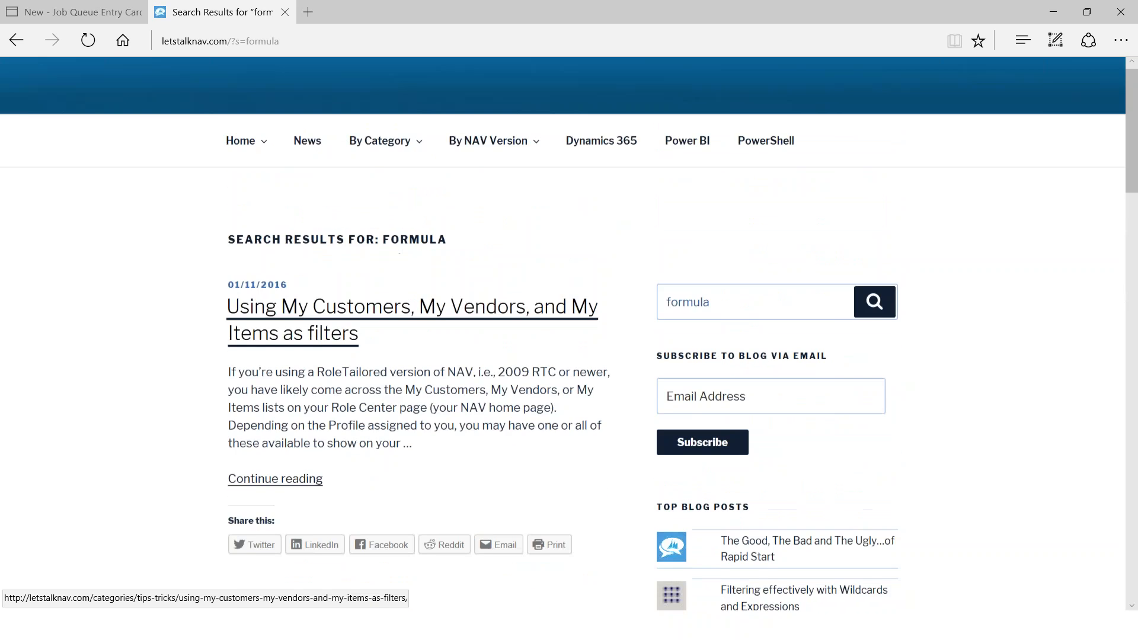
pyautogui.scroll(-3, 804, 362)
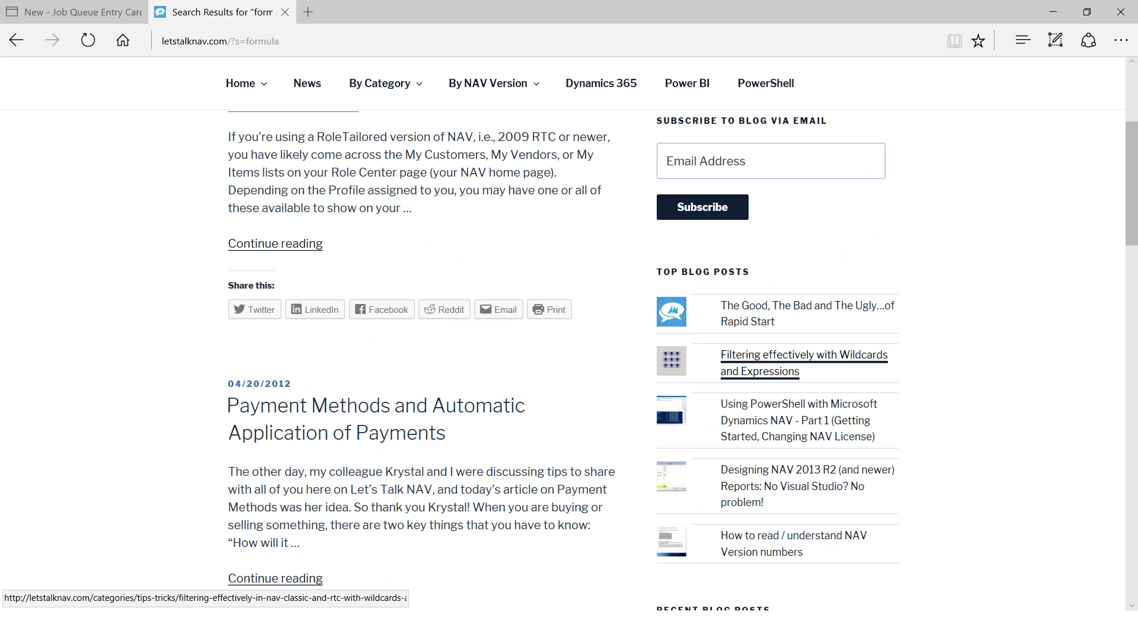
# Open 'Filtering effectively with Wildcards and Expressions' and scroll through its filter examples
pyautogui.click(761, 359)
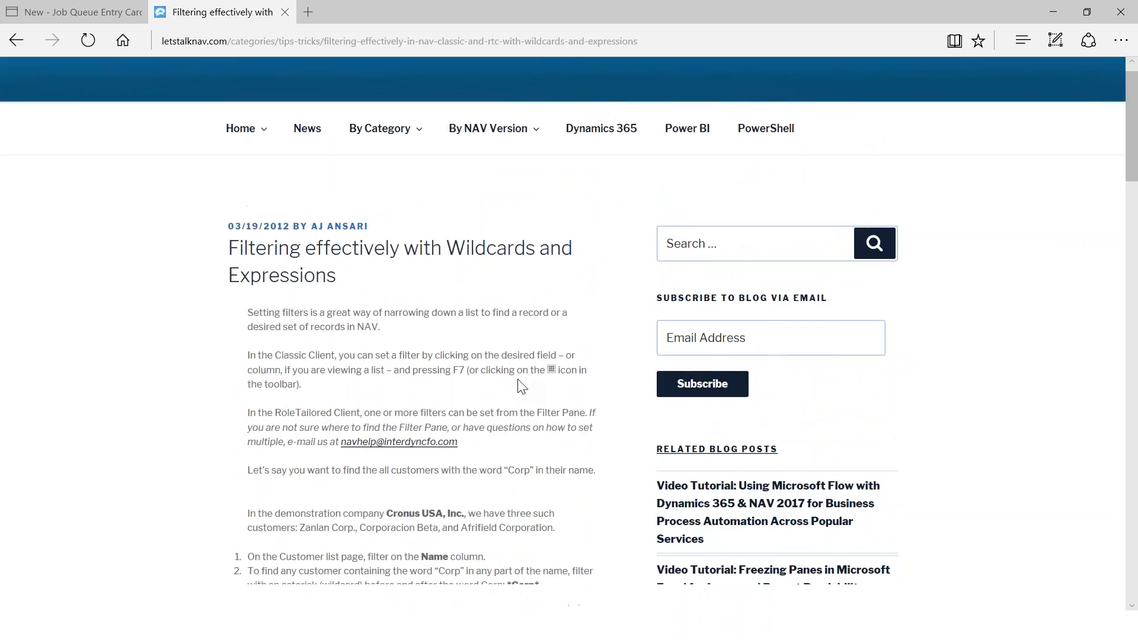
pyautogui.scroll(-8, 521, 386)
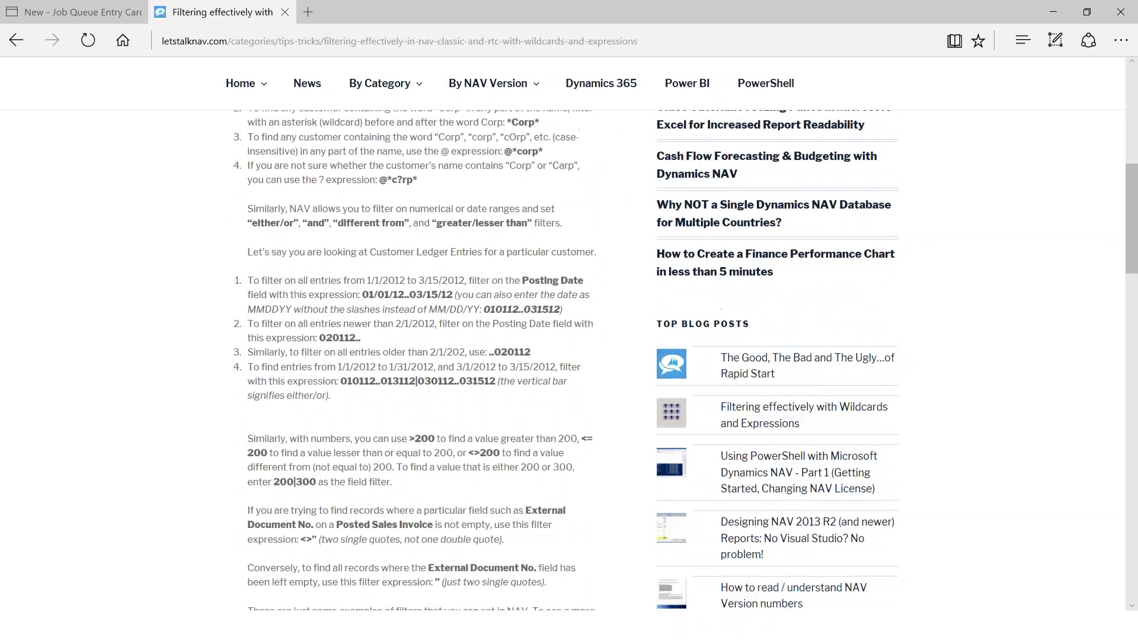
pyautogui.scroll(8, 493, 276)
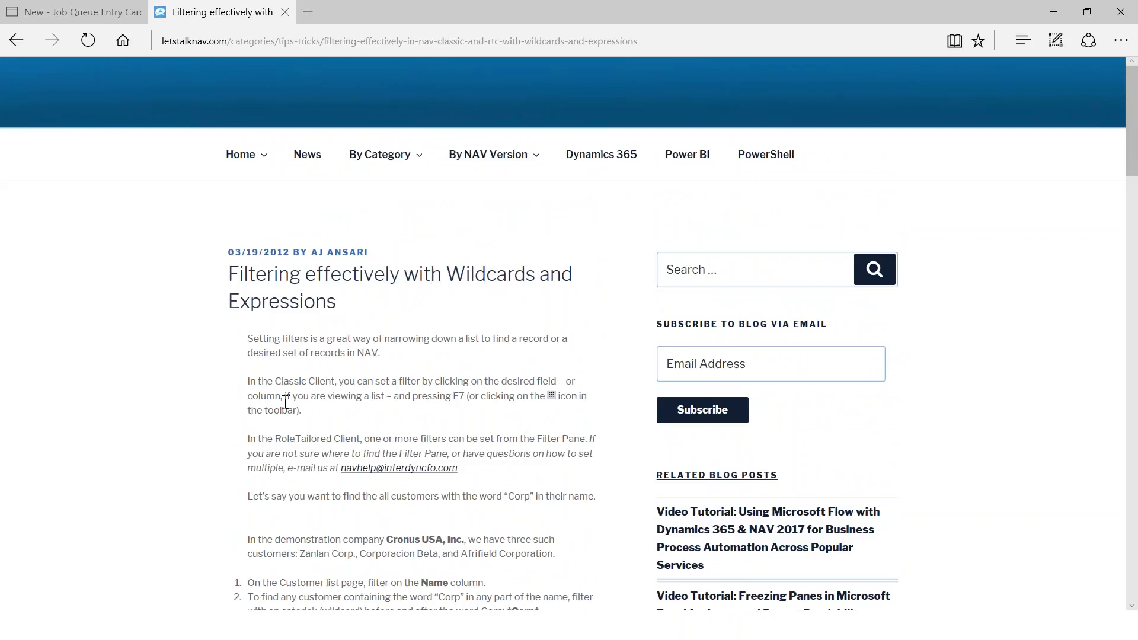
pyautogui.scroll(-4, 286, 403)
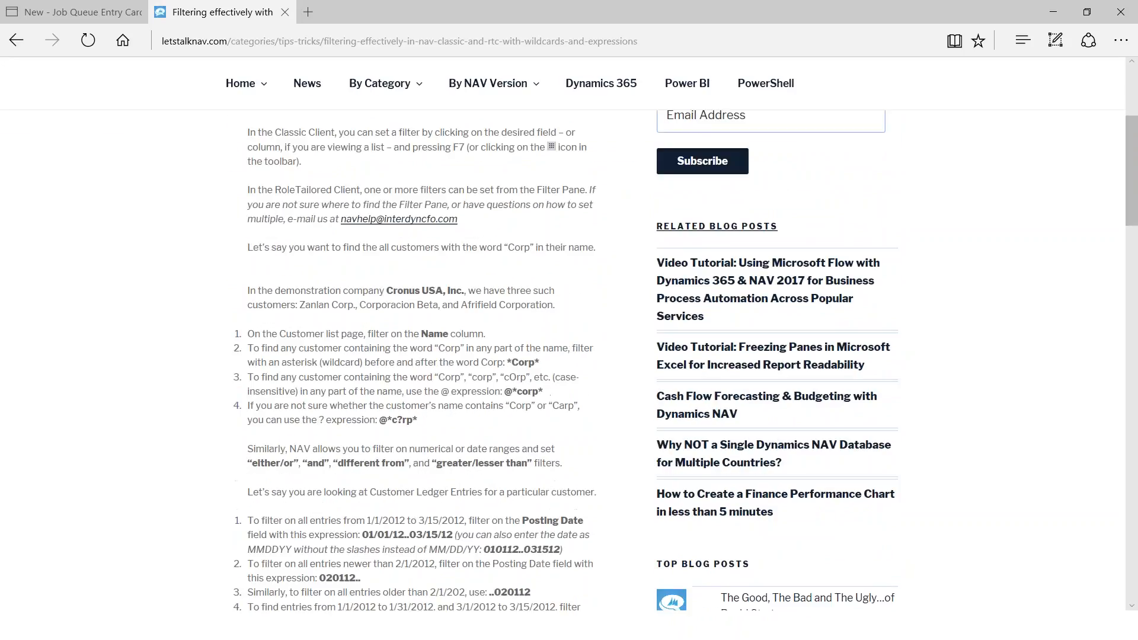
pyautogui.scroll(-1, 278, 450)
pyautogui.scroll(-2, 278, 450)
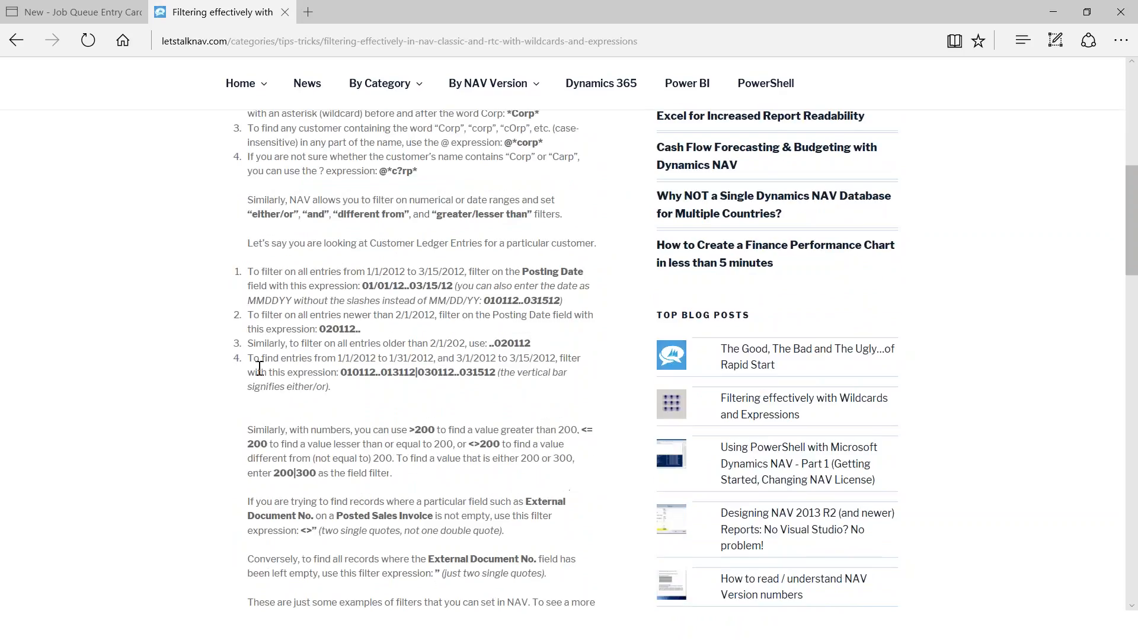
pyautogui.scroll(8, 256, 360)
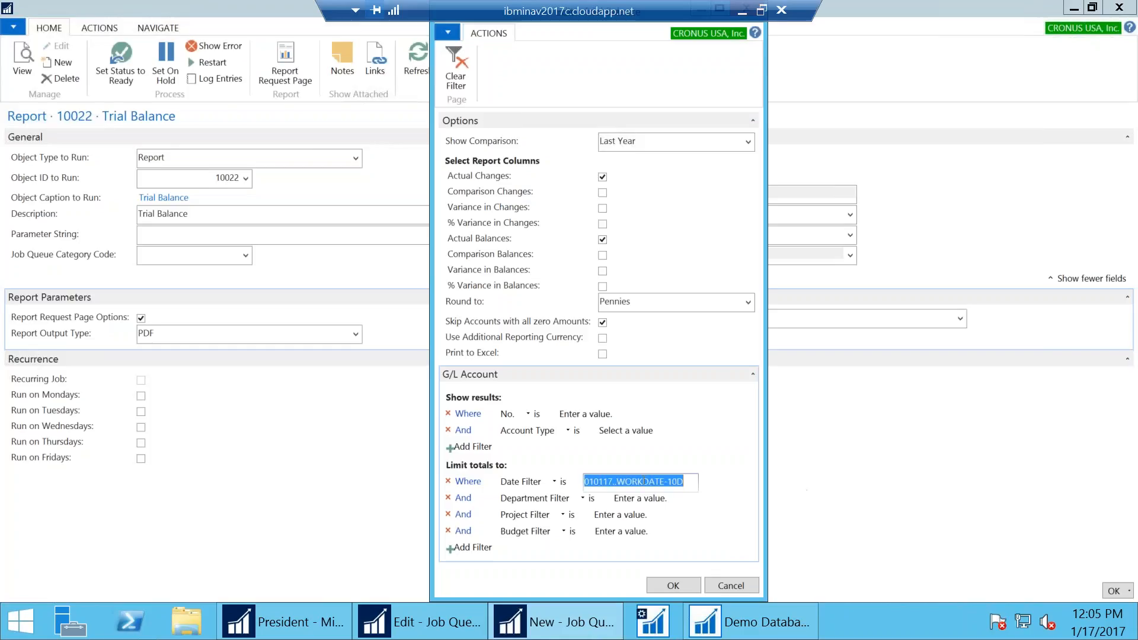
# Replace WORKDATE-10D with 011717 so the Date Filter reads 01/01/17..01/17/17
pyautogui.moveTo(617, 481); pyautogui.dragTo(750, 478)
pyautogui.write('011717')
pyautogui.press('Tab')
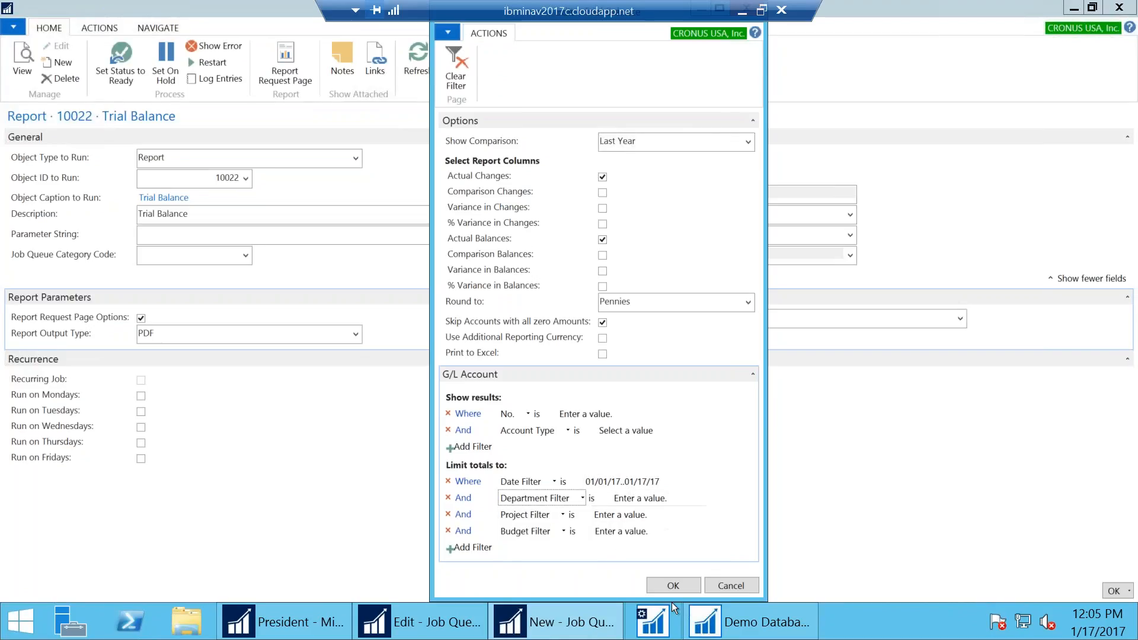
# Accept the report options and make the job run Monday through Friday
pyautogui.click(674, 585)
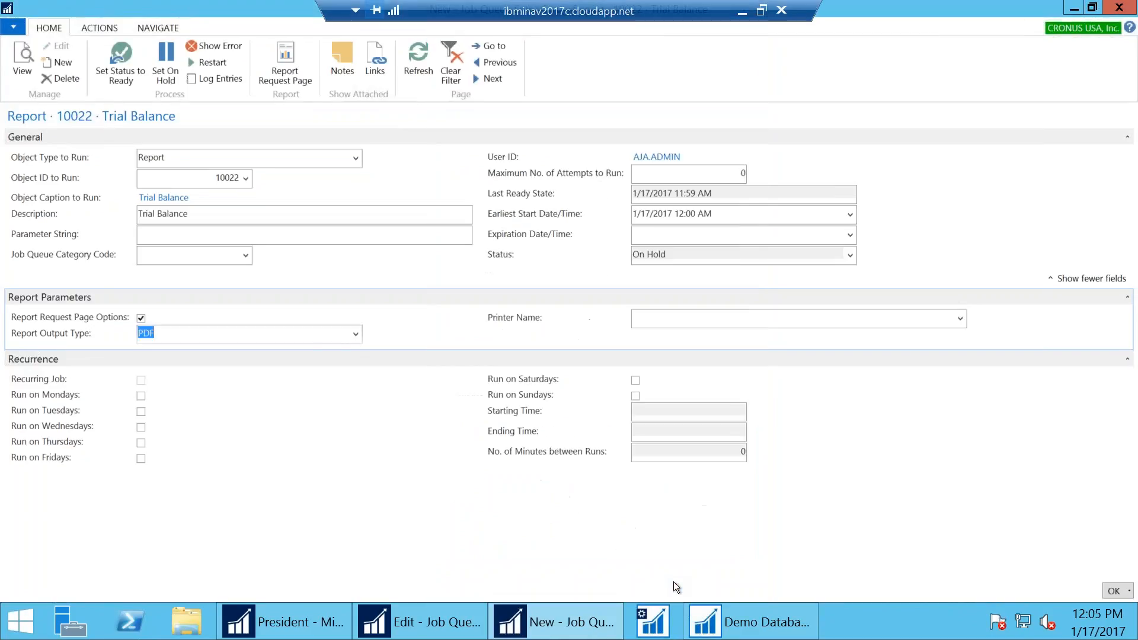
pyautogui.click(141, 396)
pyautogui.click(140, 413)
pyautogui.click(141, 427)
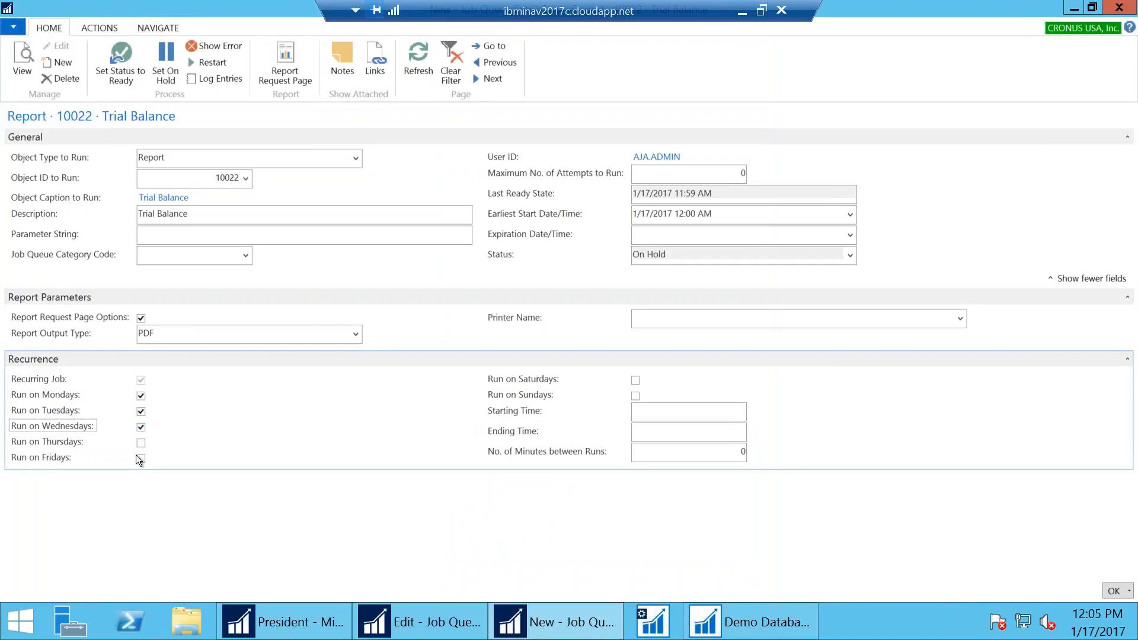
pyautogui.click(141, 444)
pyautogui.click(141, 458)
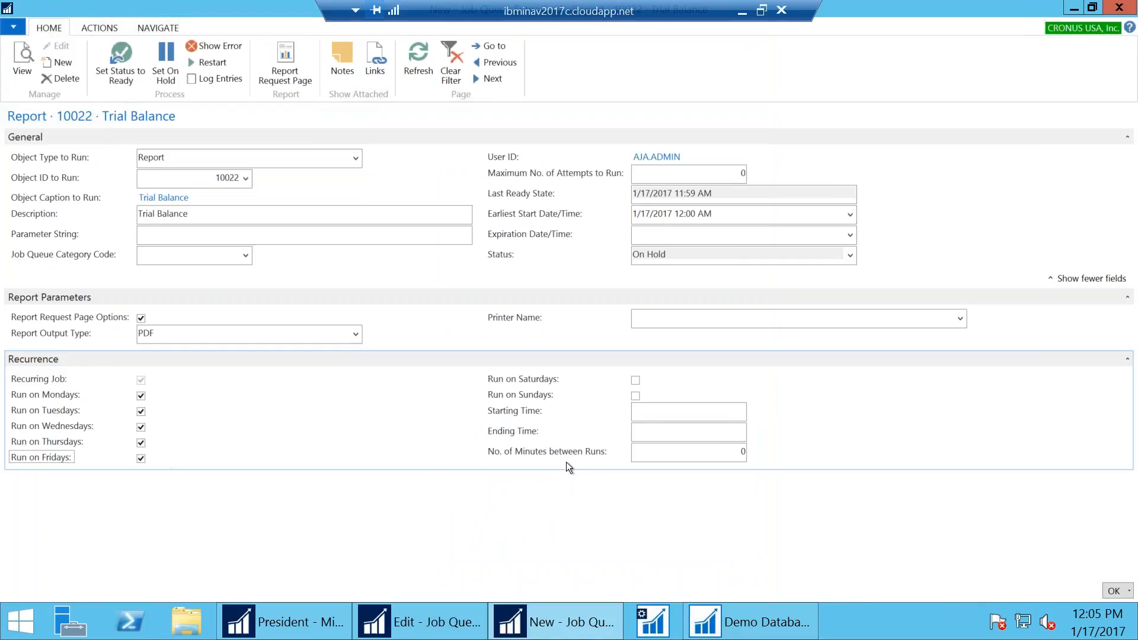
# Set the starting time to 12:10, set the status to Ready, and close the card
pyautogui.click(659, 415)
pyautogui.write('12:10')
pyautogui.press('Tab')
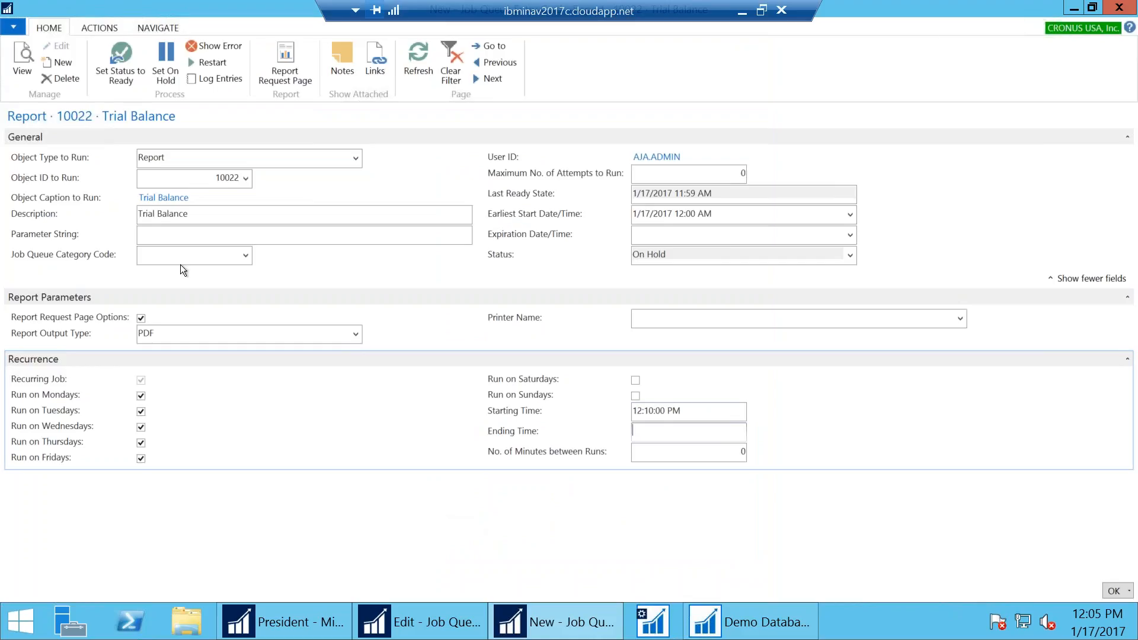
pyautogui.click(127, 62)
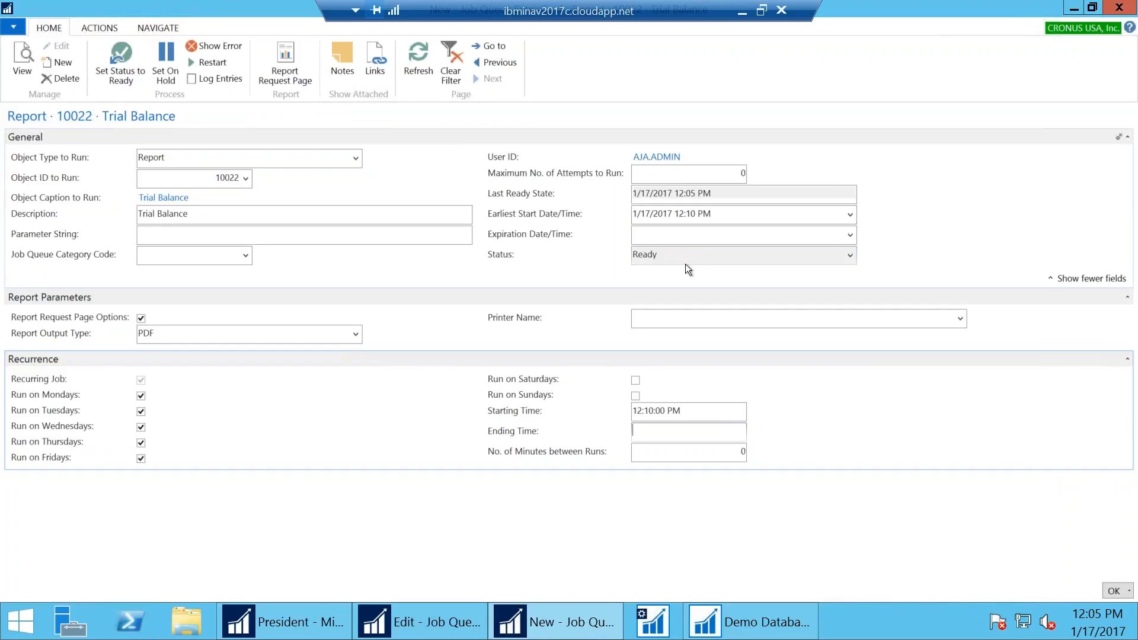
pyautogui.click(1110, 591)
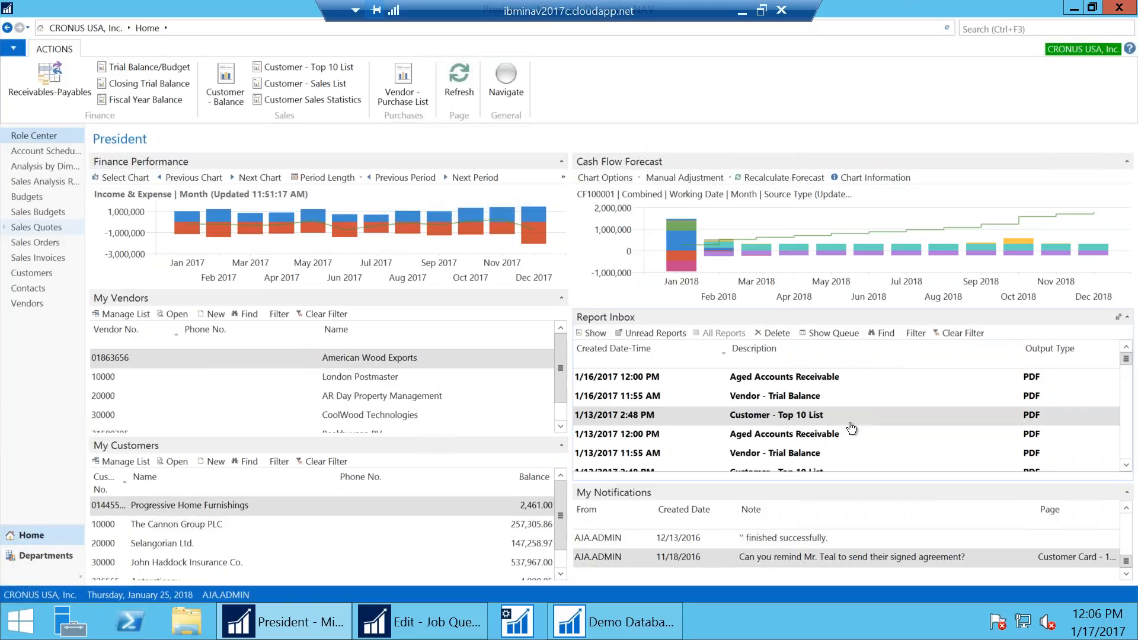
# In the Web Client Report Inbox, save and open the 2:48 PM Customer - Top 10 List PDF
pyautogui.click(743, 18)
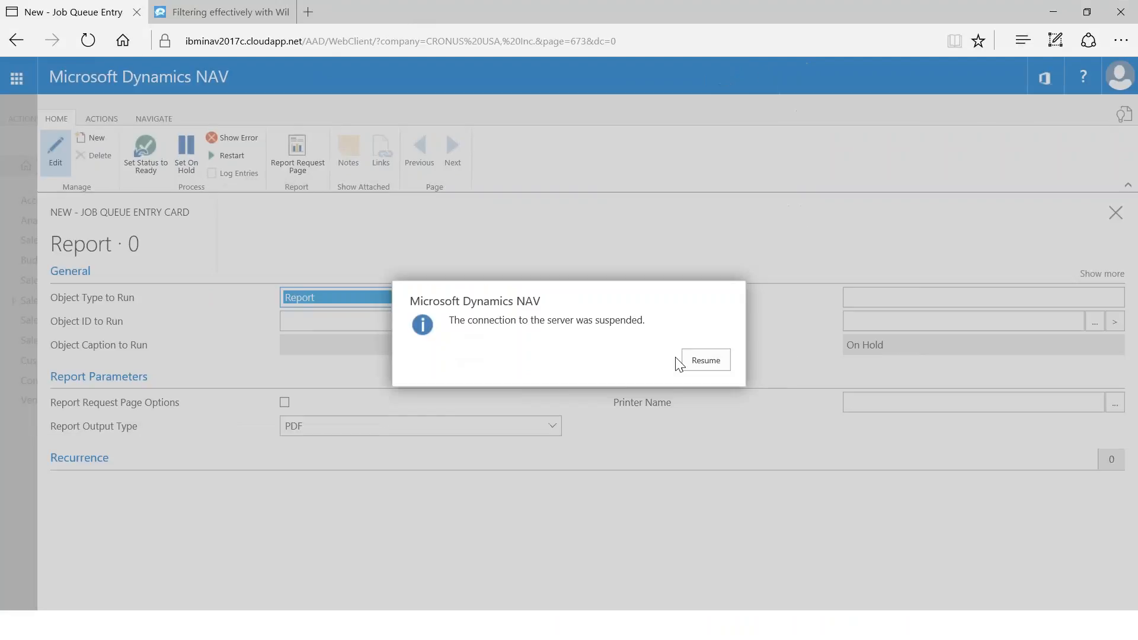
pyautogui.click(685, 362)
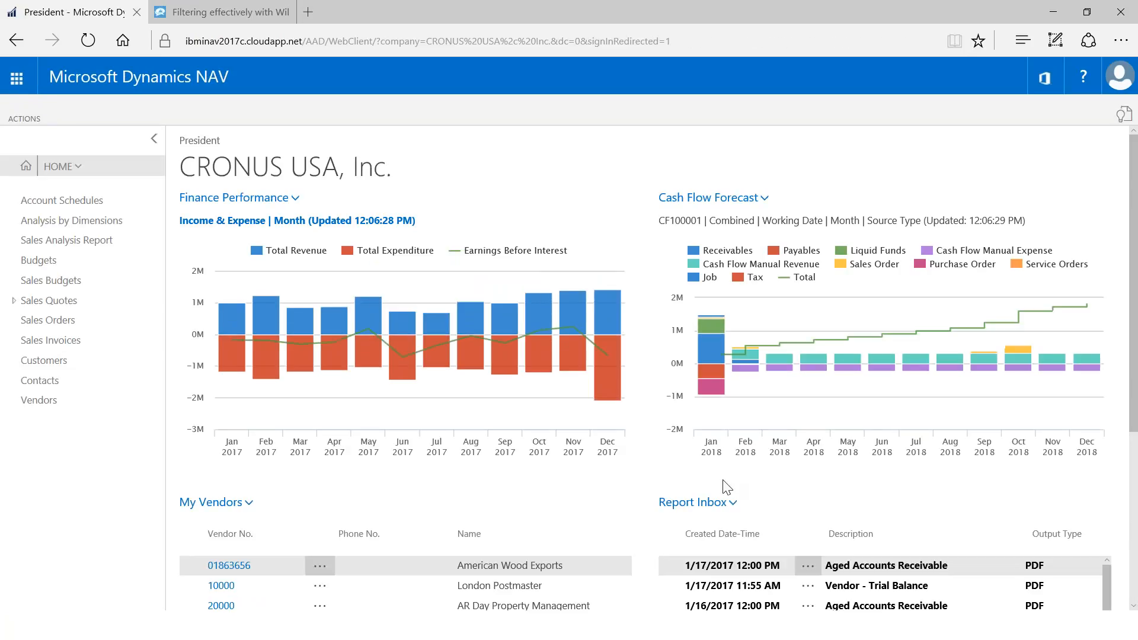
pyautogui.scroll(-3, 728, 487)
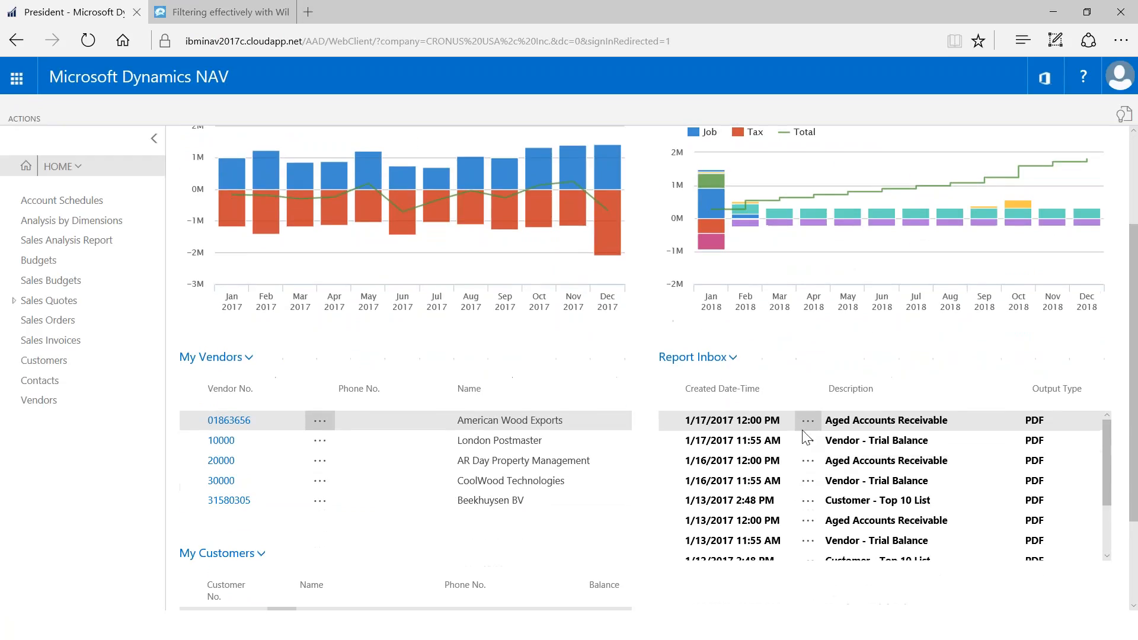
pyautogui.click(808, 500)
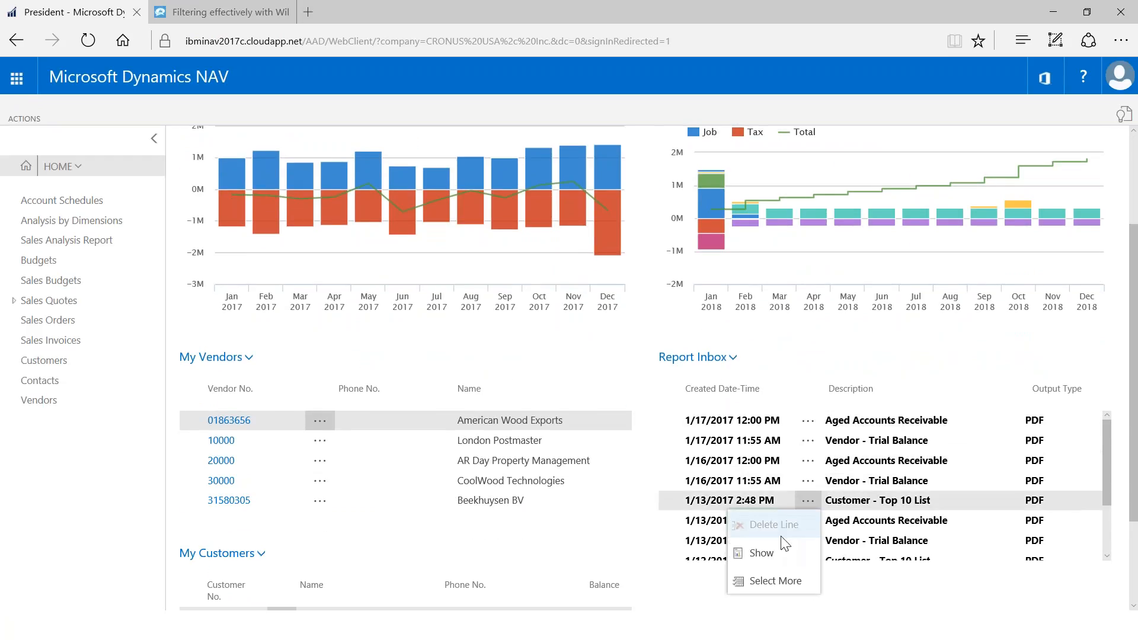
pyautogui.click(765, 563)
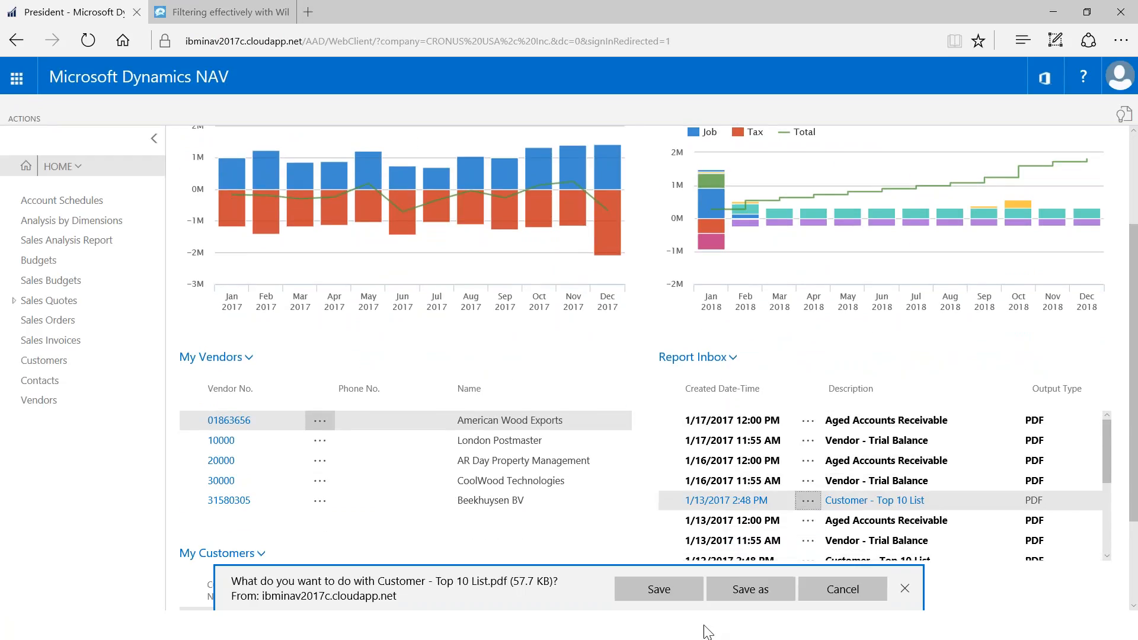
pyautogui.click(659, 589)
pyautogui.click(617, 591)
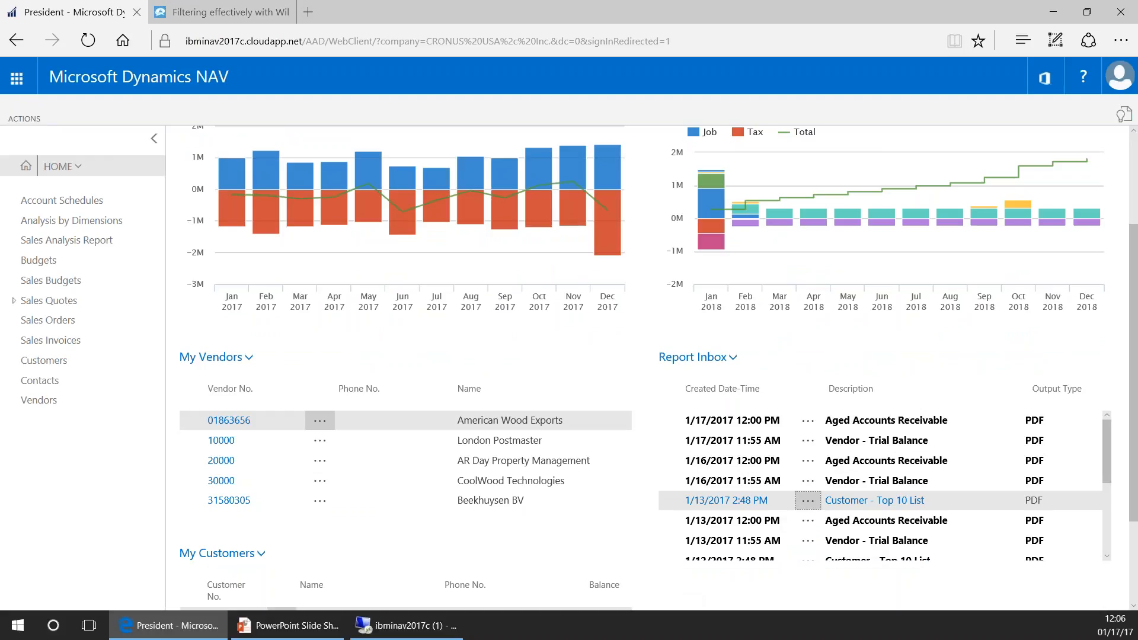
# Scroll the Customer - Top 10 List PDF to the pie chart and back, then close Acrobat
pyautogui.scroll(-3, 330, 320)
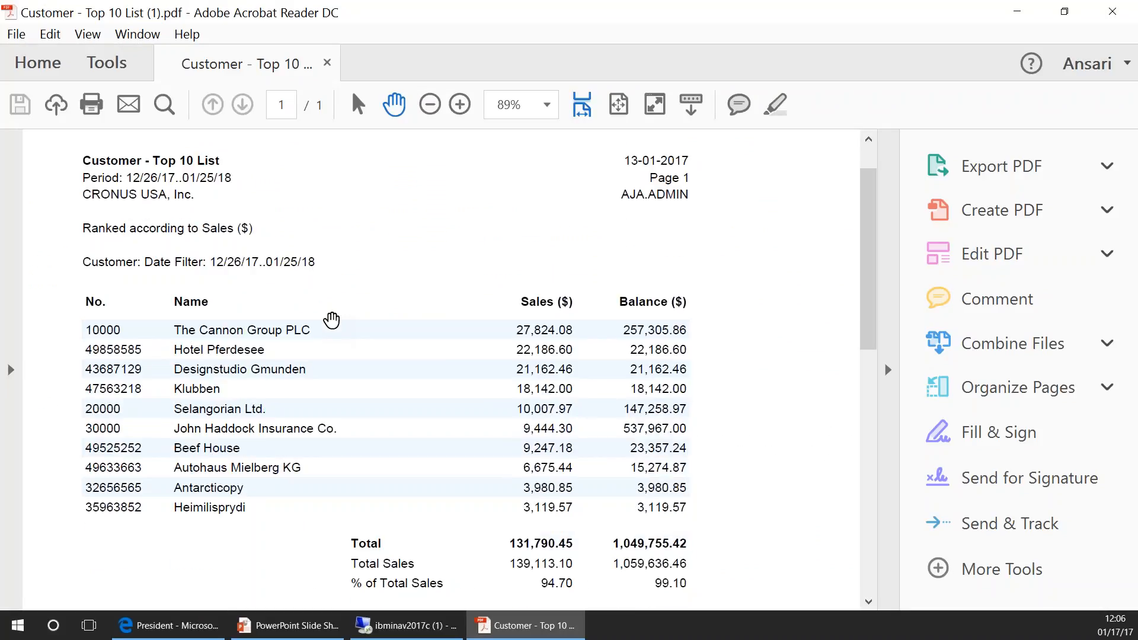
pyautogui.scroll(-9, 331, 320)
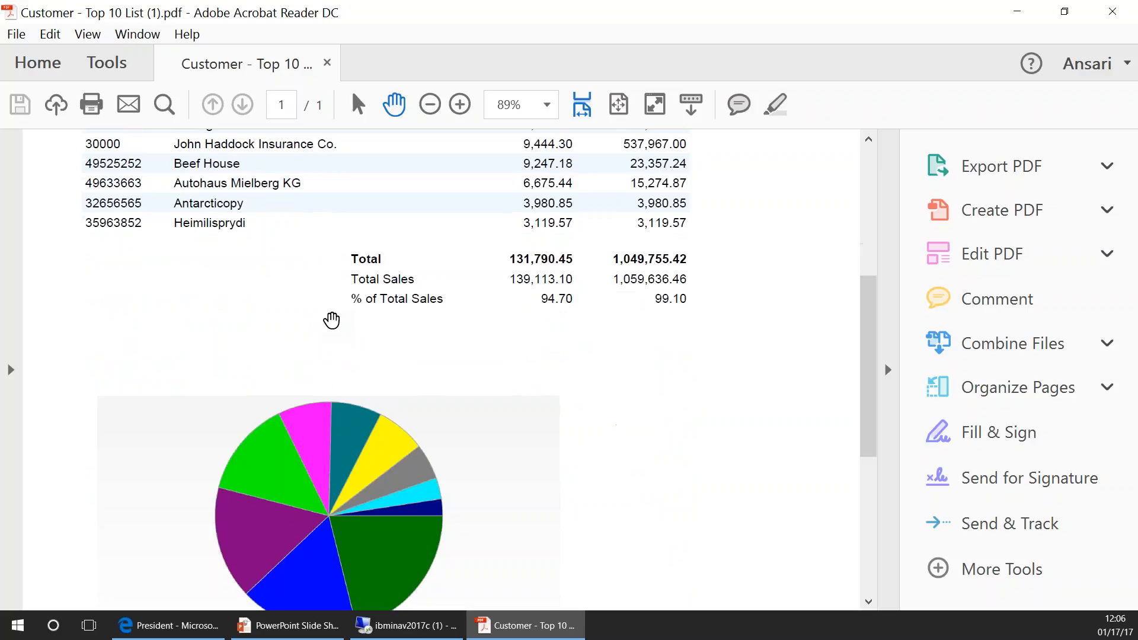
pyautogui.scroll(-5, 330, 320)
pyautogui.scroll(1, 557, 487)
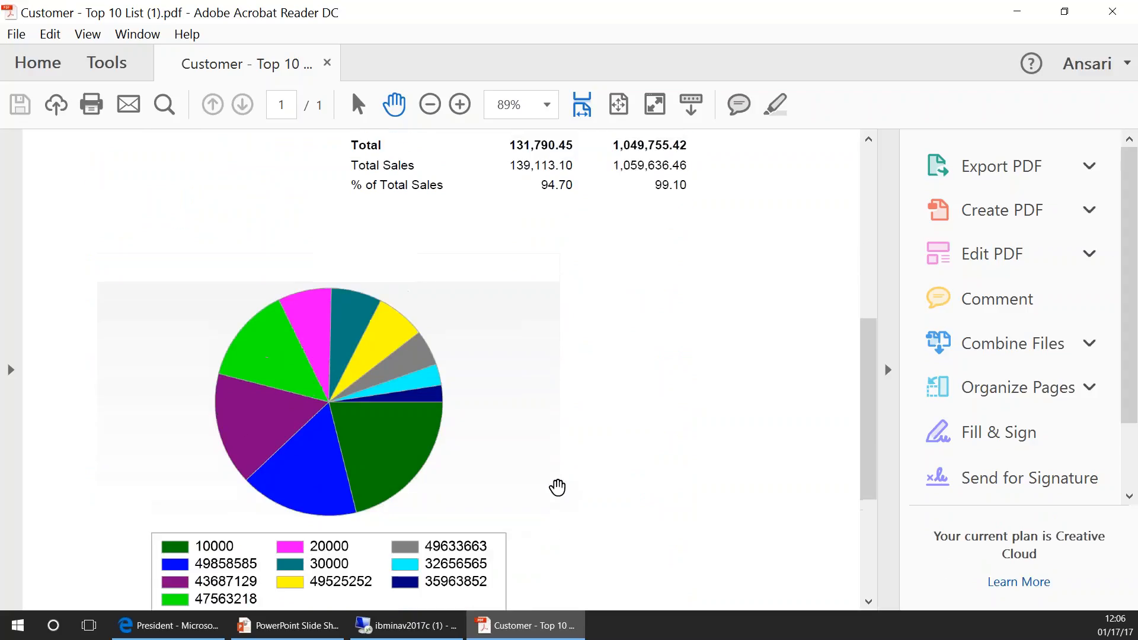
pyautogui.scroll(15, 557, 487)
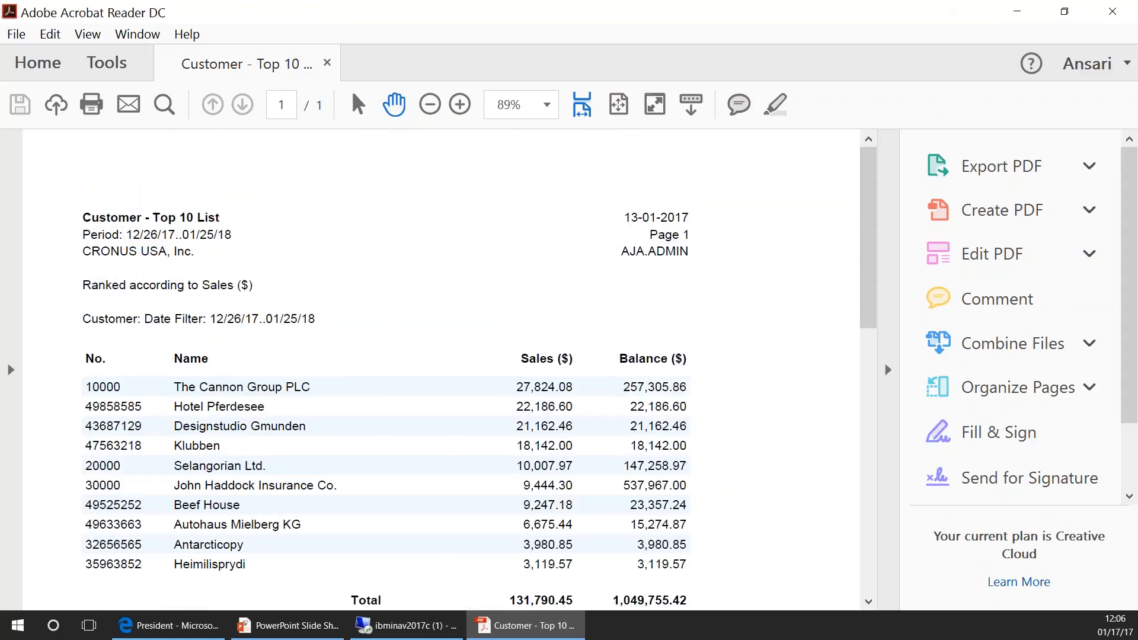
pyautogui.click(1112, 12)
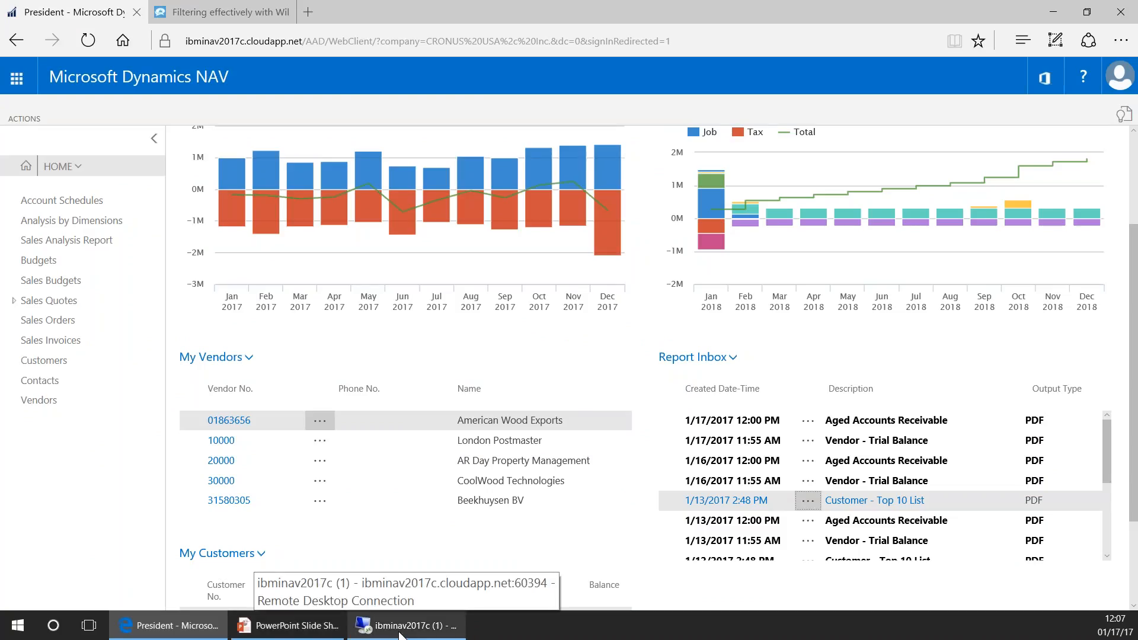
# Step forward and back through the slides around The Report Inbox, then switch back to NAV
pyautogui.click(305, 624)
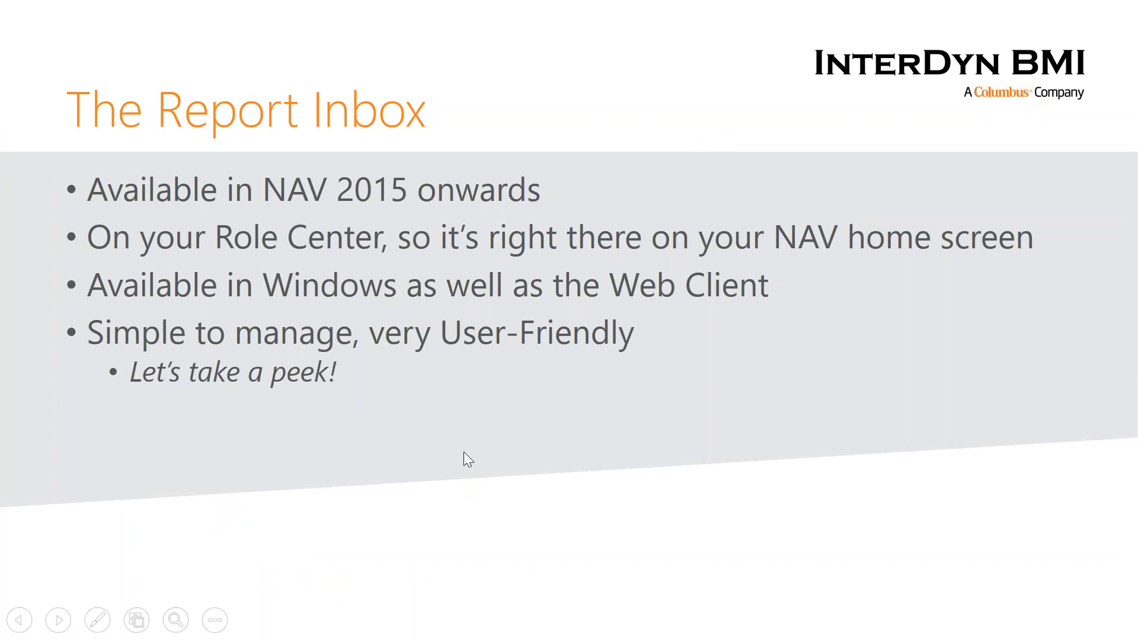
pyautogui.click(464, 451)
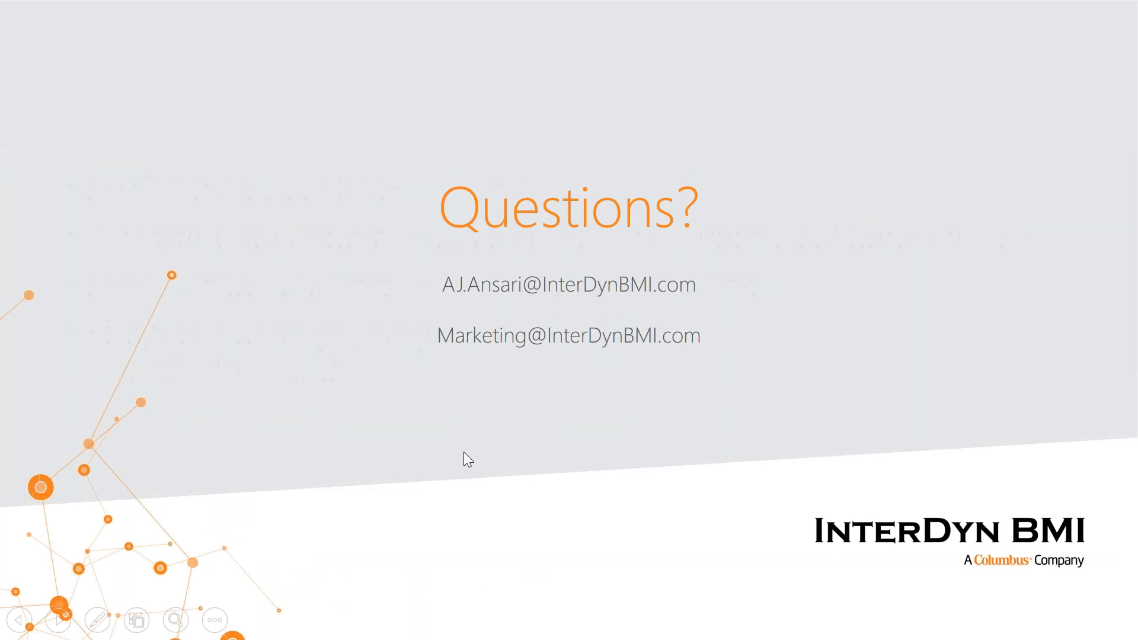
pyautogui.press('Left')
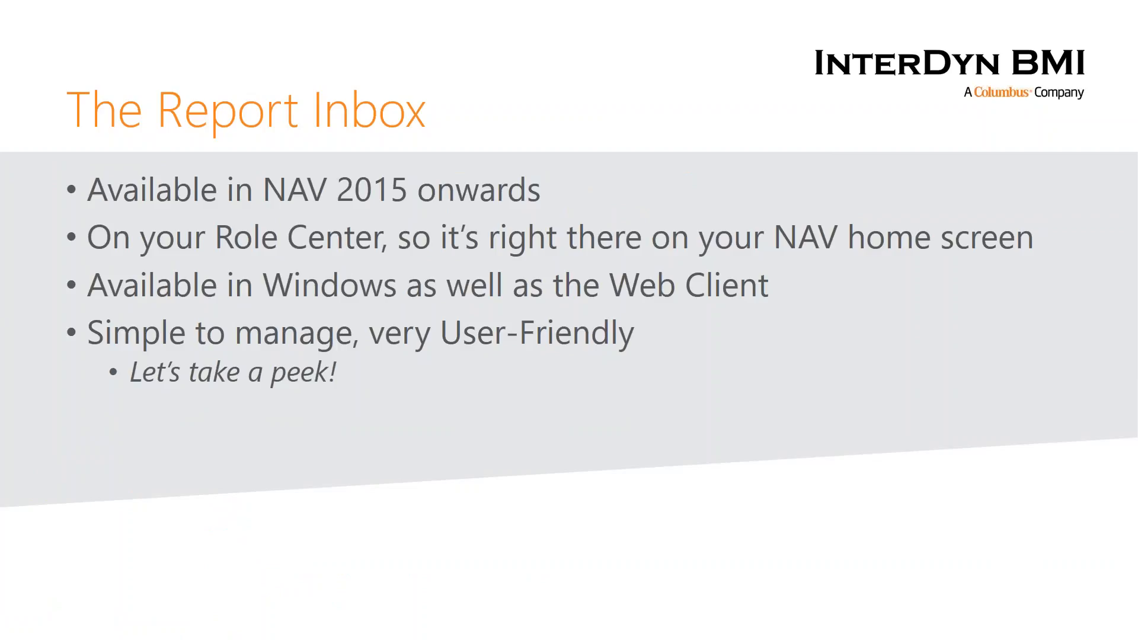
pyautogui.click(464, 590)
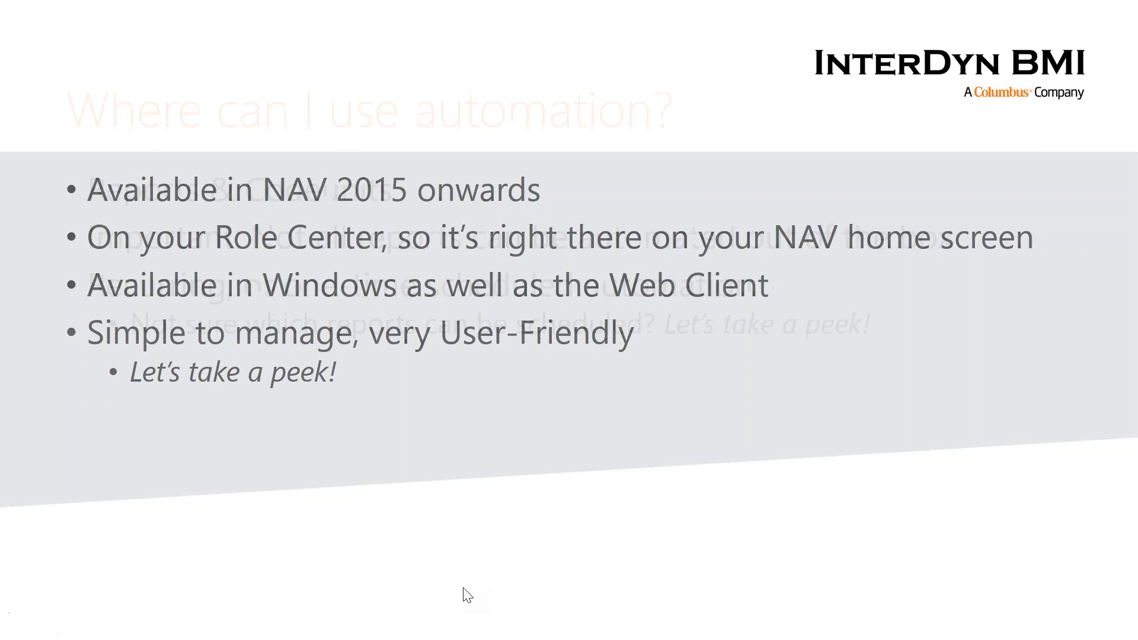
pyautogui.press('Left')
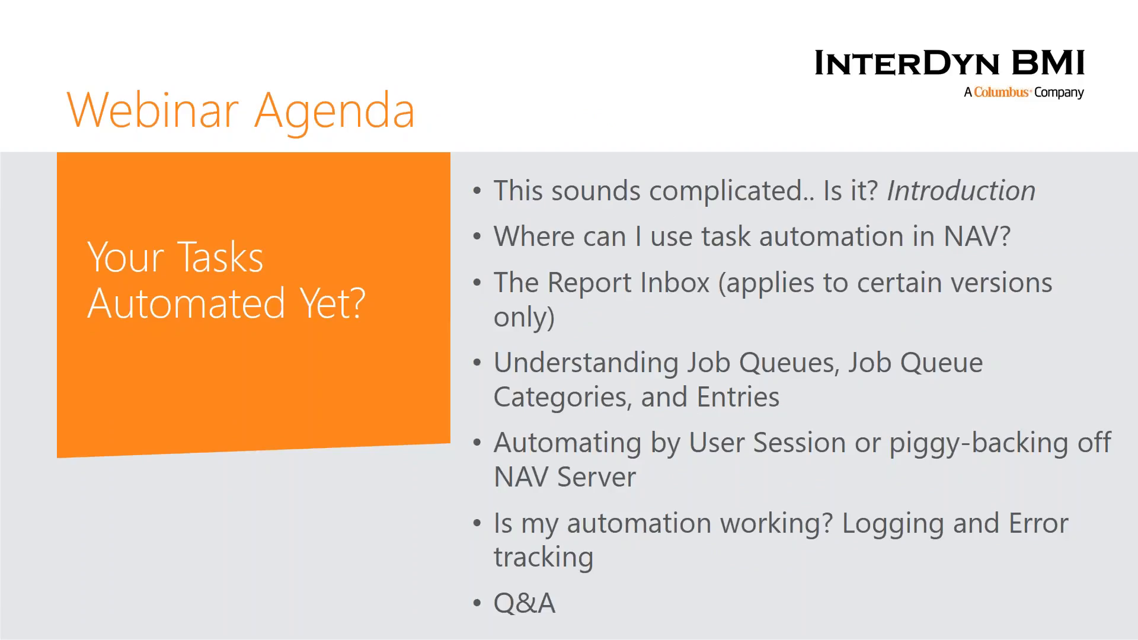
pyautogui.hotkey('alt', 'Tab')
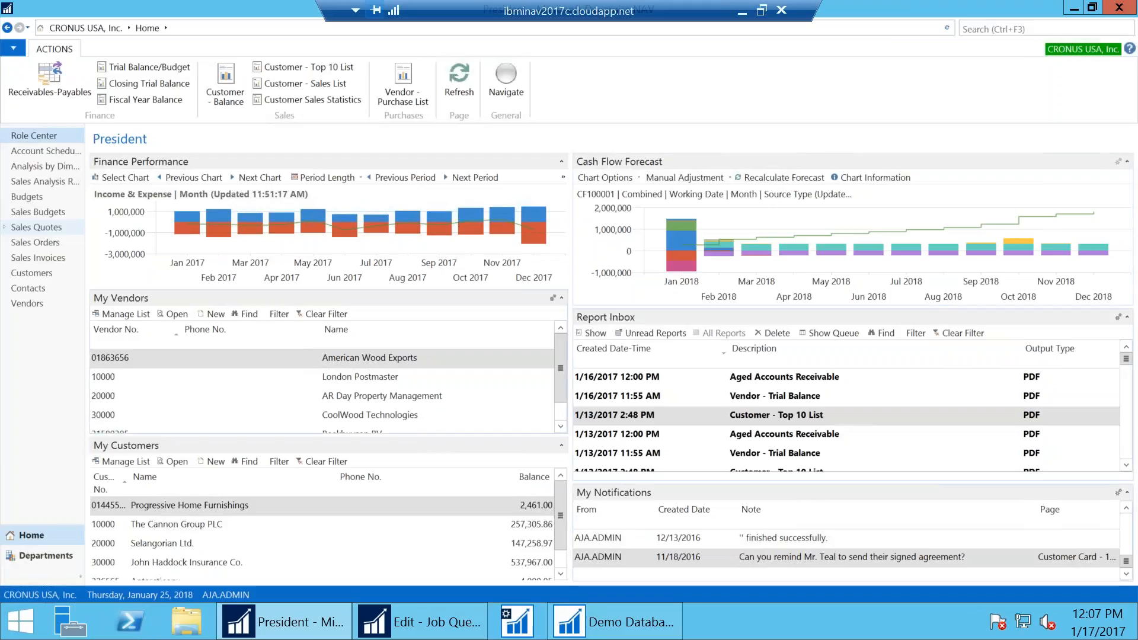
# Search NAV pages for 'job queue', narrow it to 'job', and enlarge the results list
pyautogui.click(998, 29)
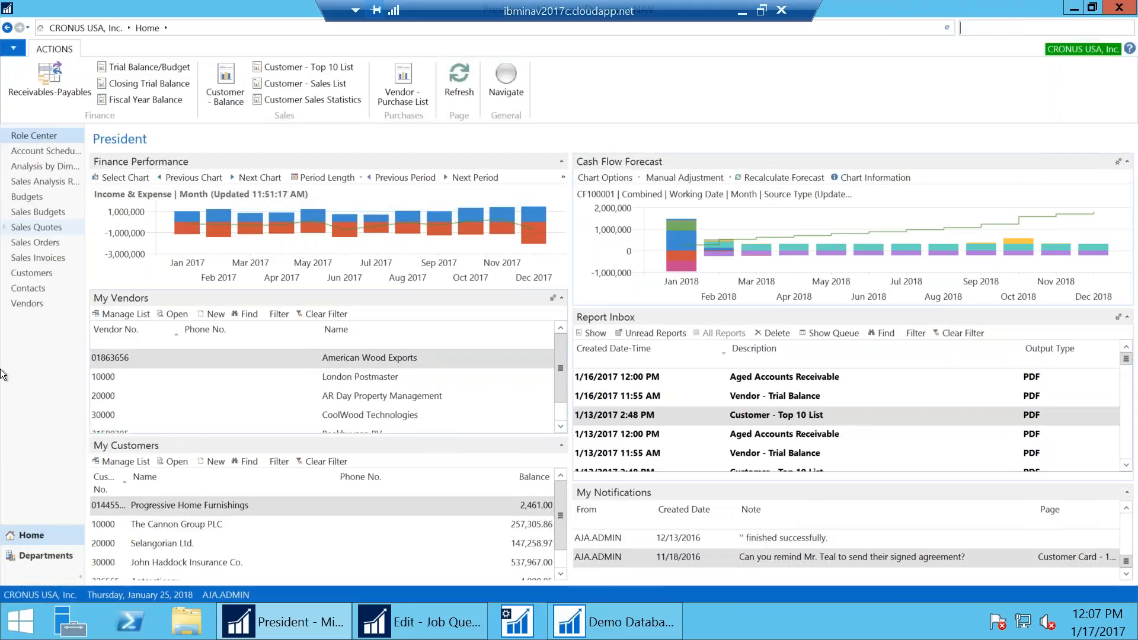
pyautogui.write('job queue')
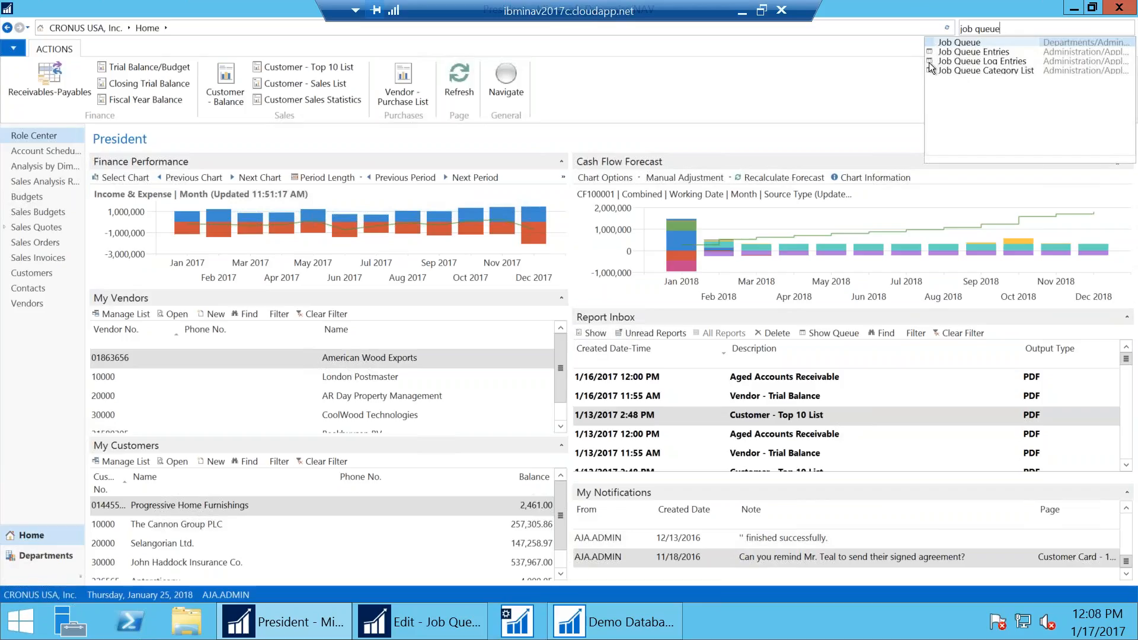
pyautogui.press('BackSpace')
pyautogui.press('BackSpace')
pyautogui.press('BackSpace')
pyautogui.press('BackSpace')
pyautogui.press('BackSpace')
pyautogui.press('BackSpace')
pyautogui.press('BackSpace')
pyautogui.write('b')
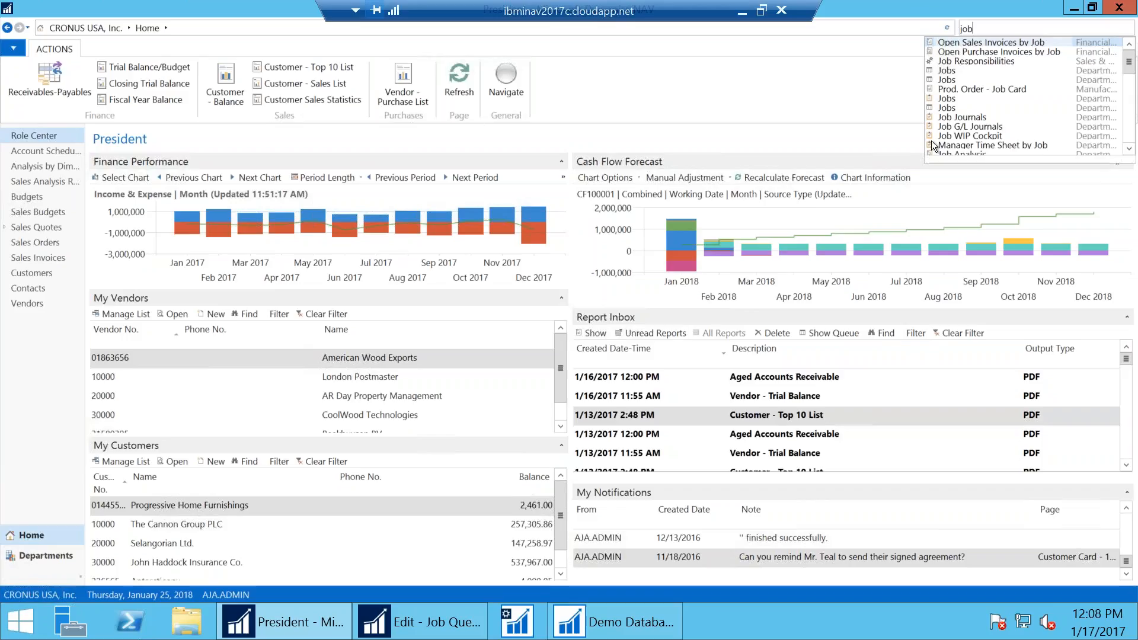
pyautogui.scroll(-10, 931, 141)
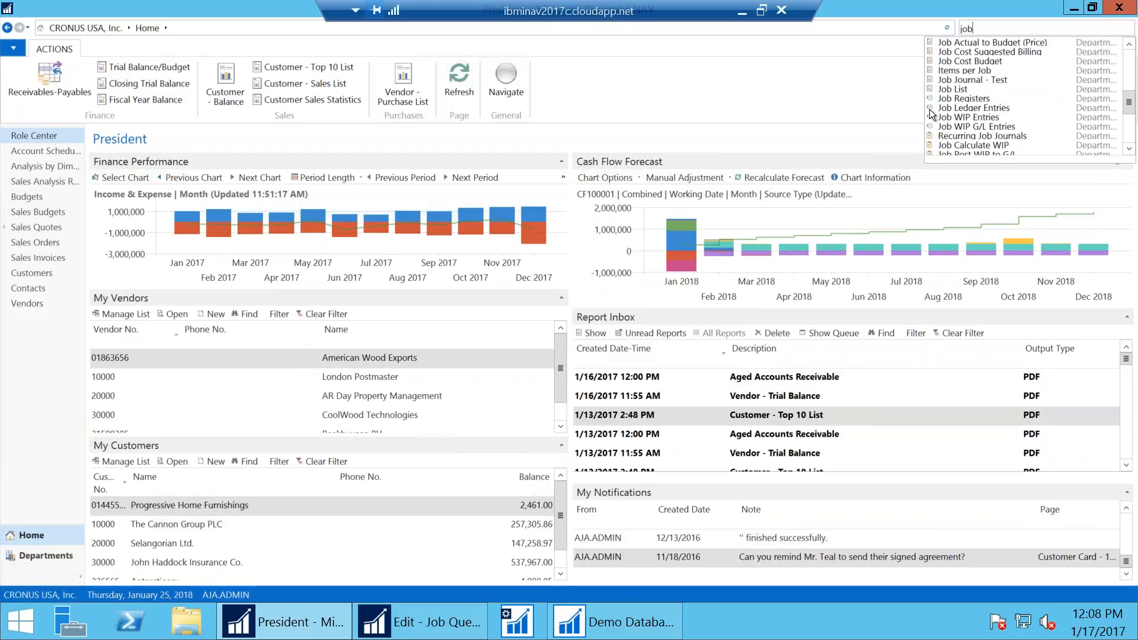
pyautogui.scroll(10, 931, 113)
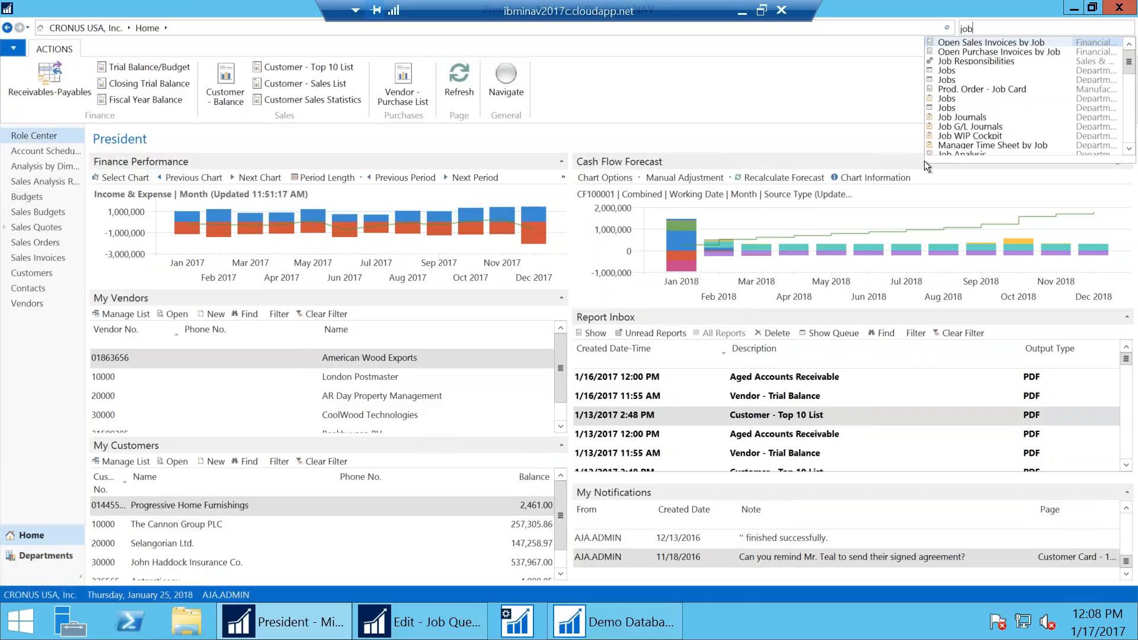
pyautogui.moveTo(923, 161); pyautogui.dragTo(738, 270)
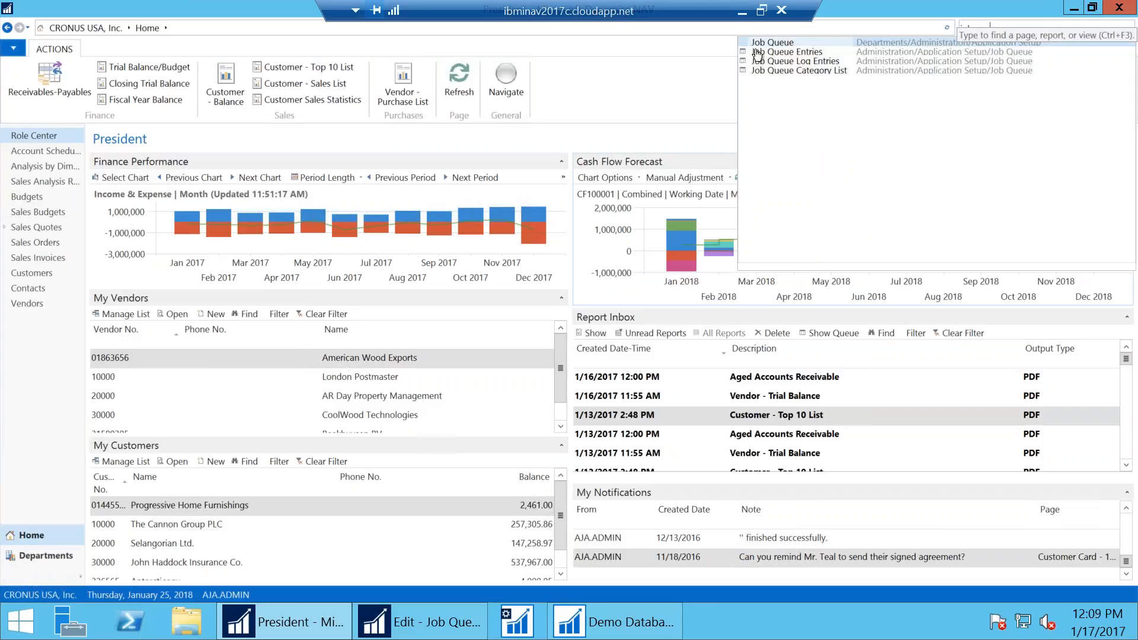
# Open the Job Queue Category List, then return to Job Queue Entries and select the Trial Balance entry
pyautogui.press('Return')
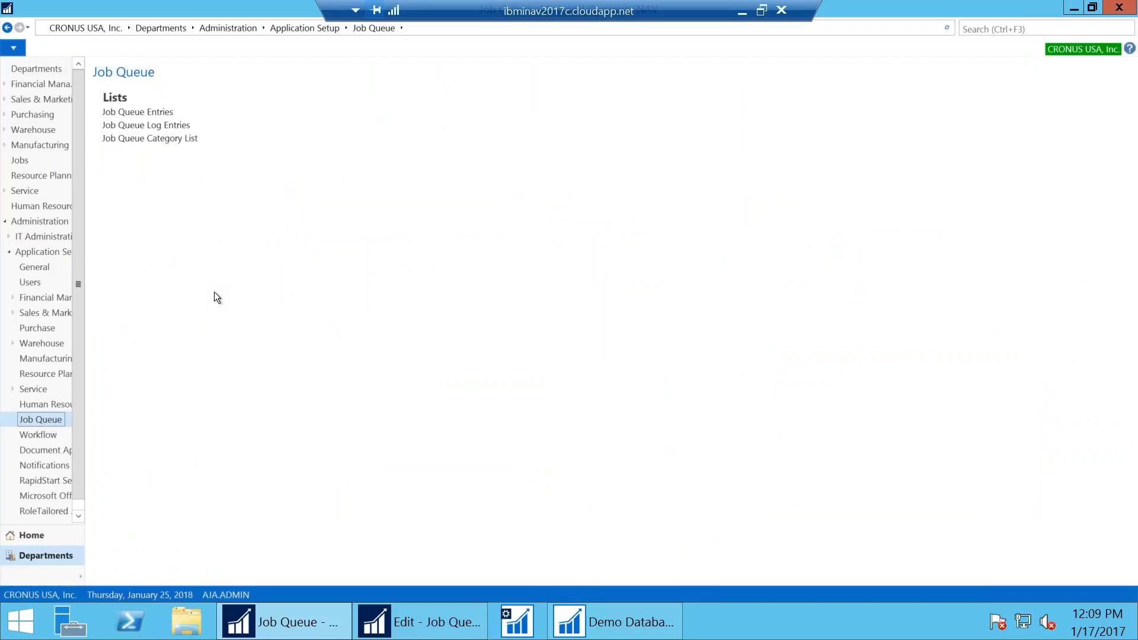
pyautogui.click(124, 139)
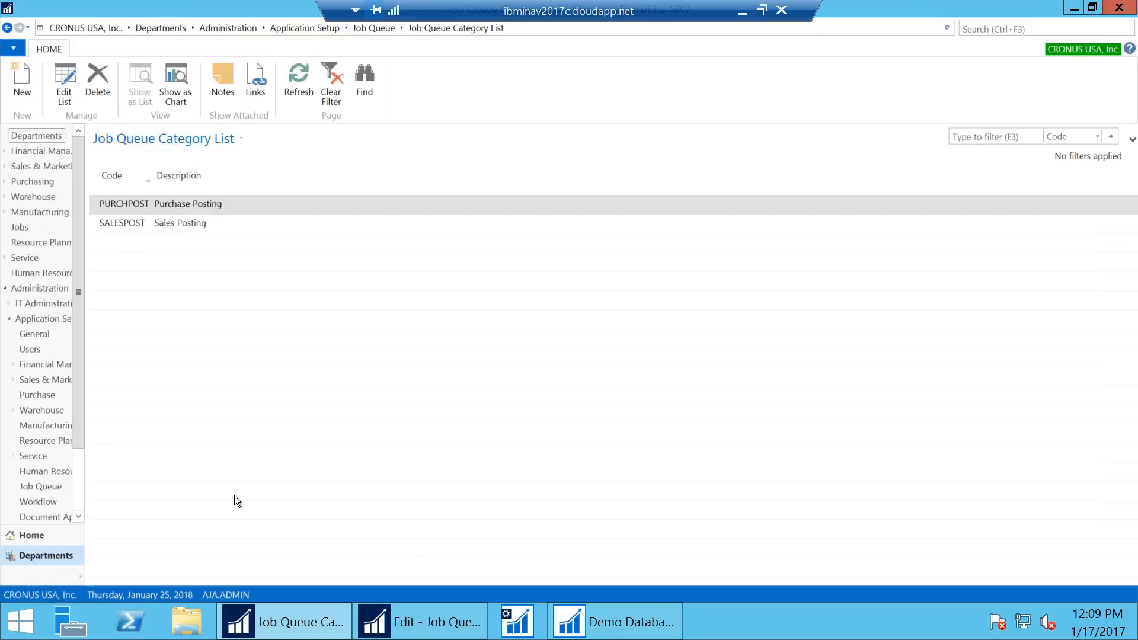
pyautogui.click(384, 633)
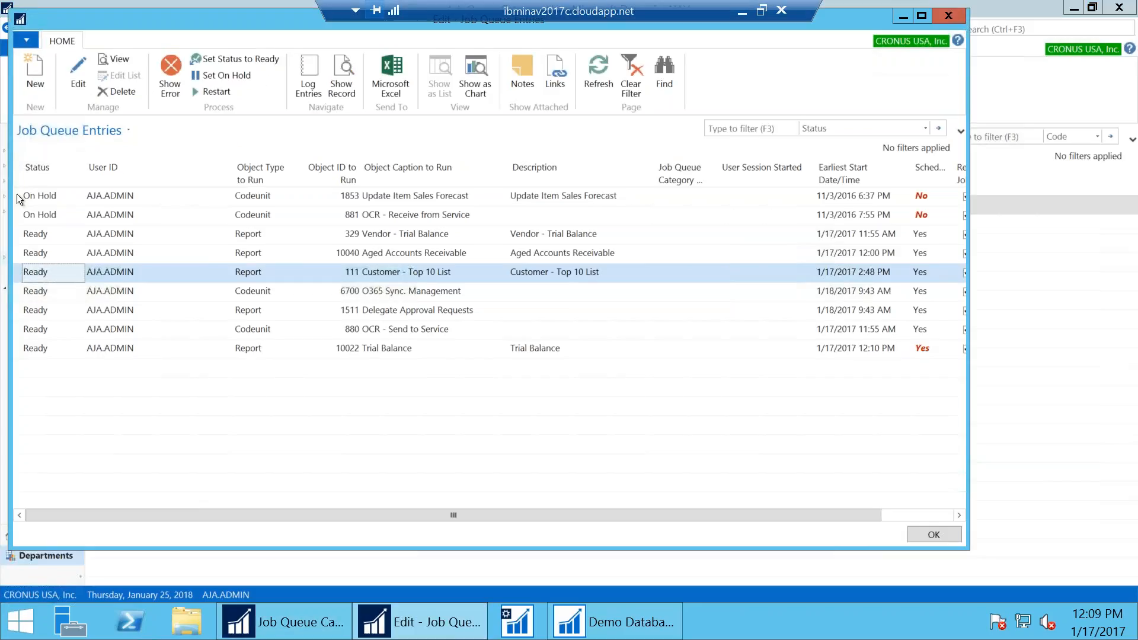
pyautogui.click(73, 351)
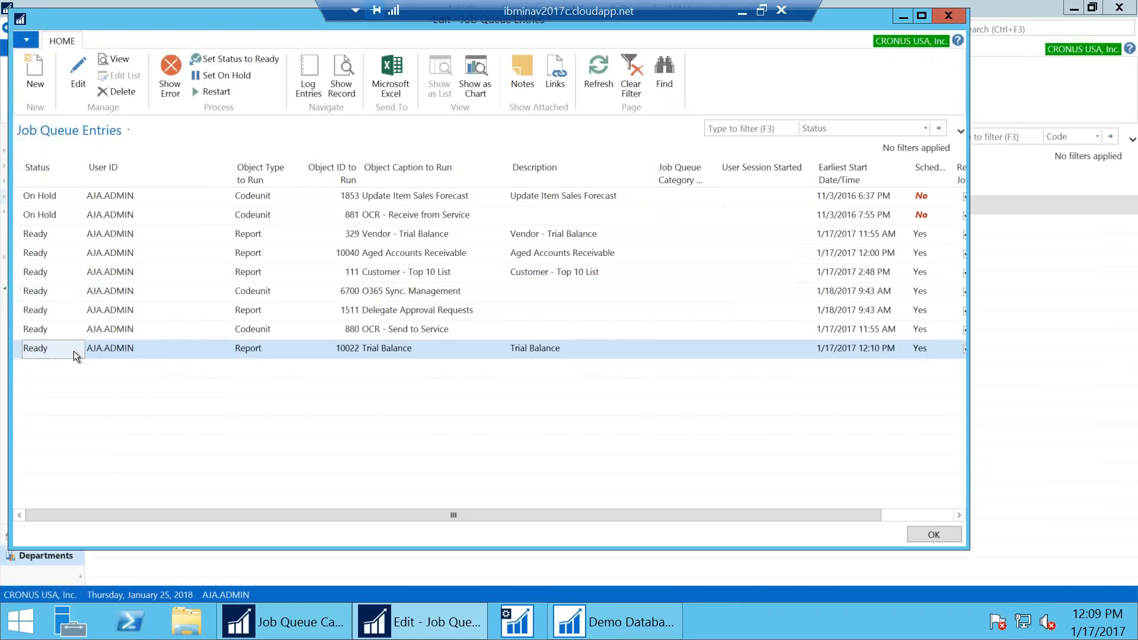
# Review the Trial Balance job queue card (10022, last Ready 12:05 PM), dismissing the on-hold message
pyautogui.click(81, 66)
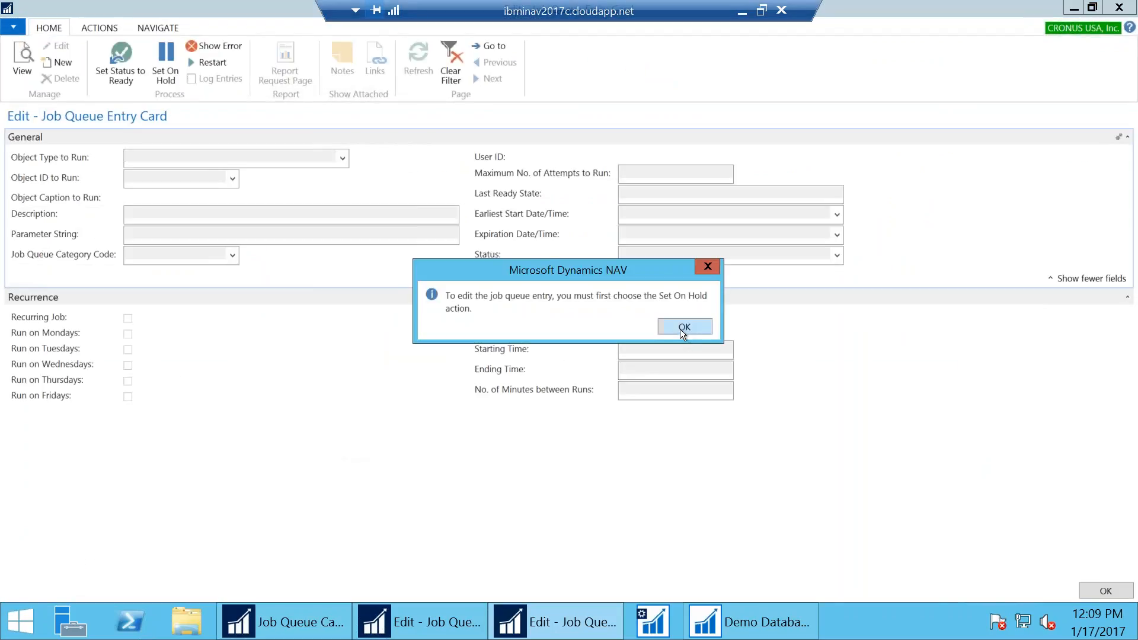
pyautogui.click(683, 328)
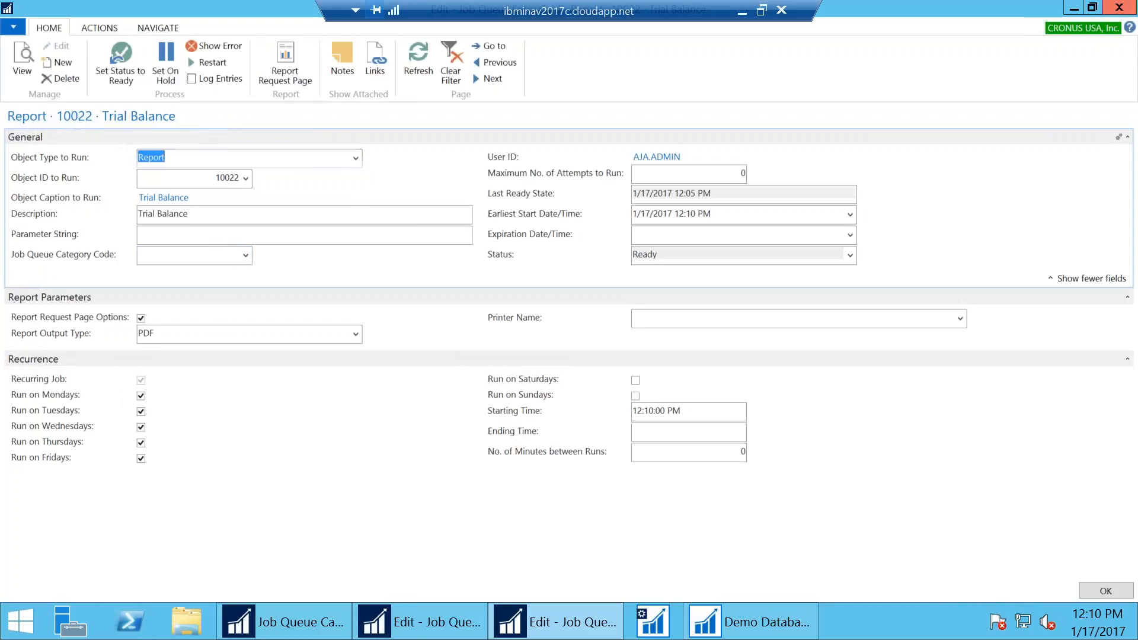
pyautogui.click(1118, 7)
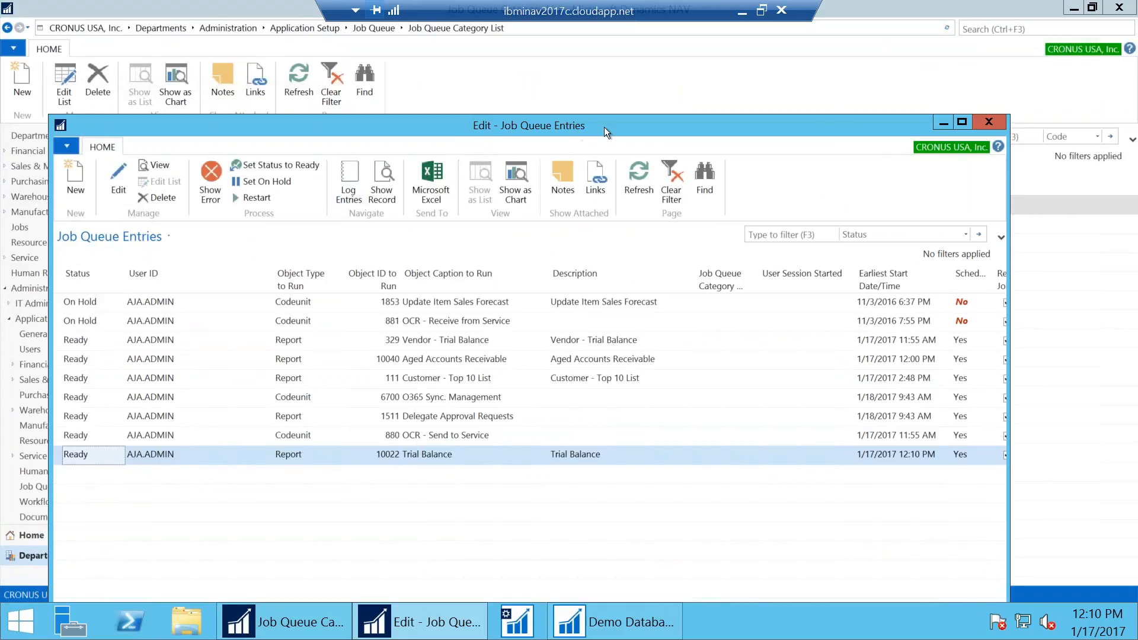
# Close the job queue entries edit window and open Job Queue Entries from the Job Queue page
pyautogui.click(989, 122)
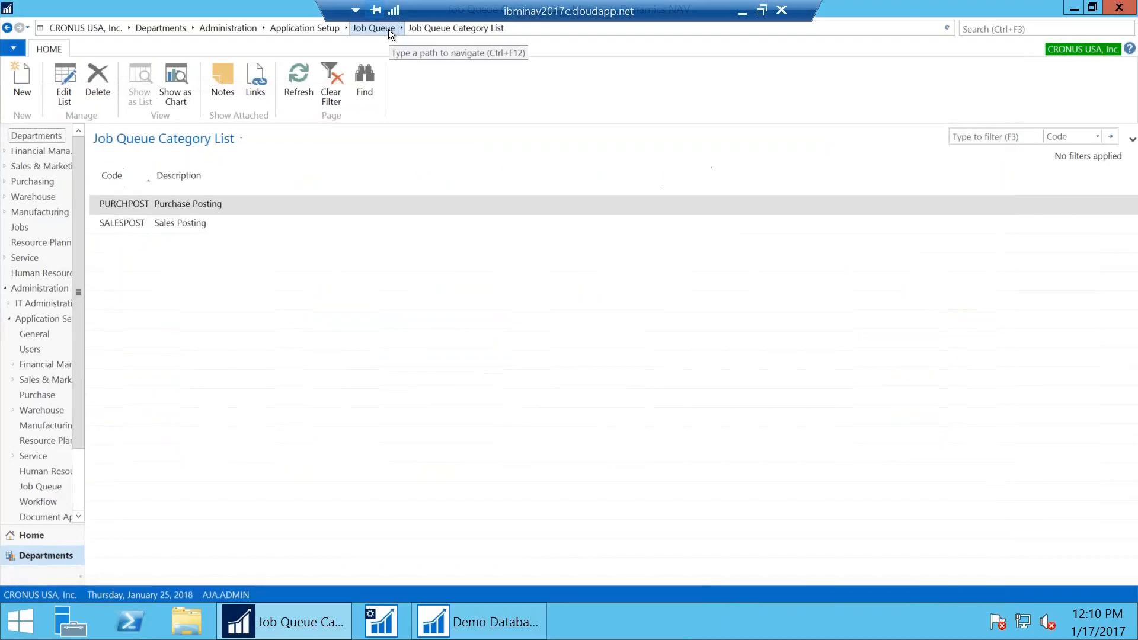
pyautogui.click(388, 30)
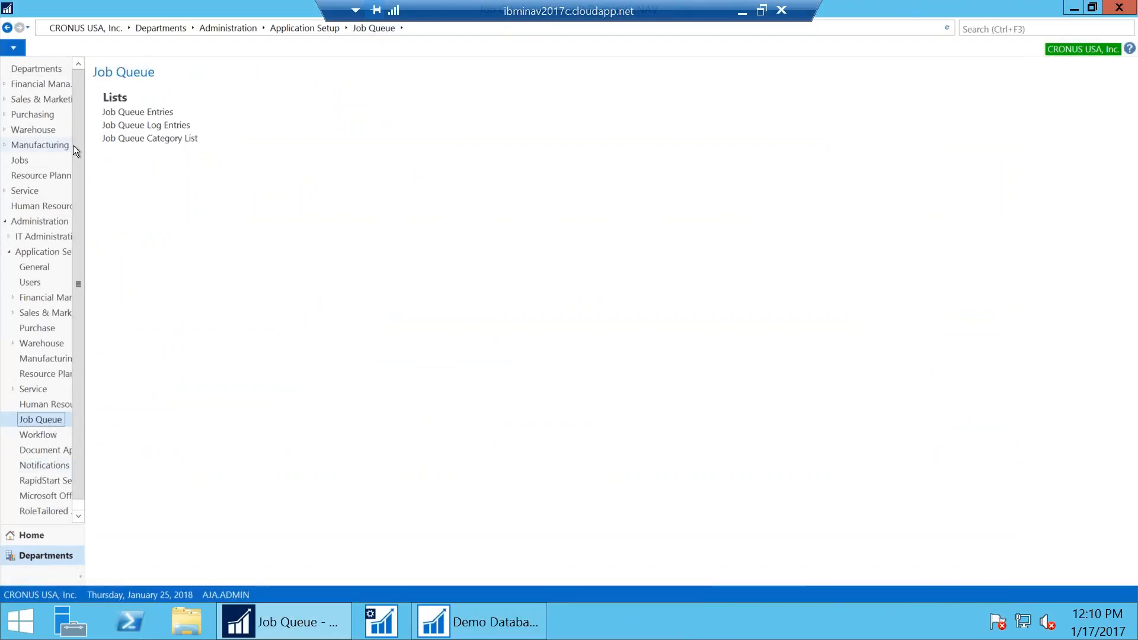
pyautogui.click(117, 113)
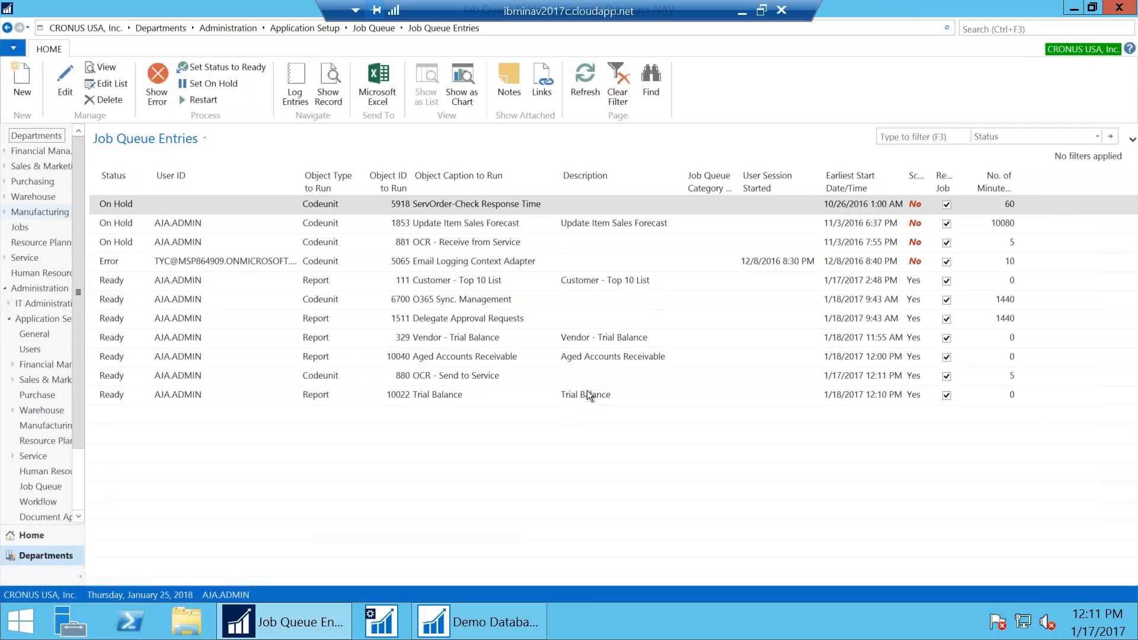
# Search 'job queue' to browse the Job Queue Category List, then return to the Job Queue page
pyautogui.hotkey('ctrl', 'F3')
pyautogui.write('job queues')
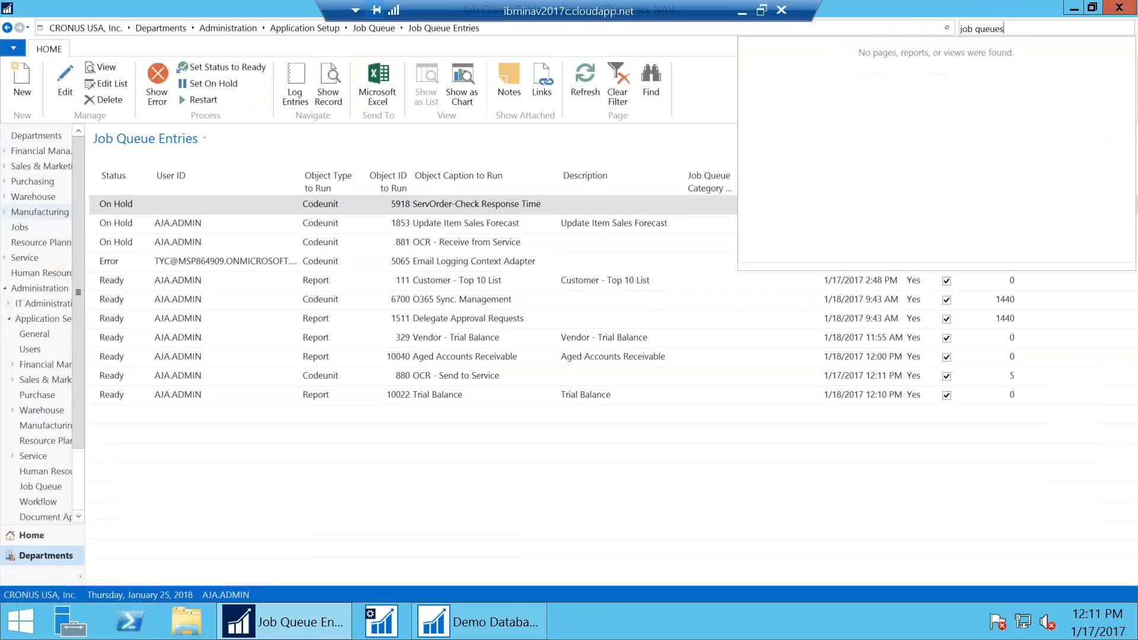
pyautogui.press('BackSpace')
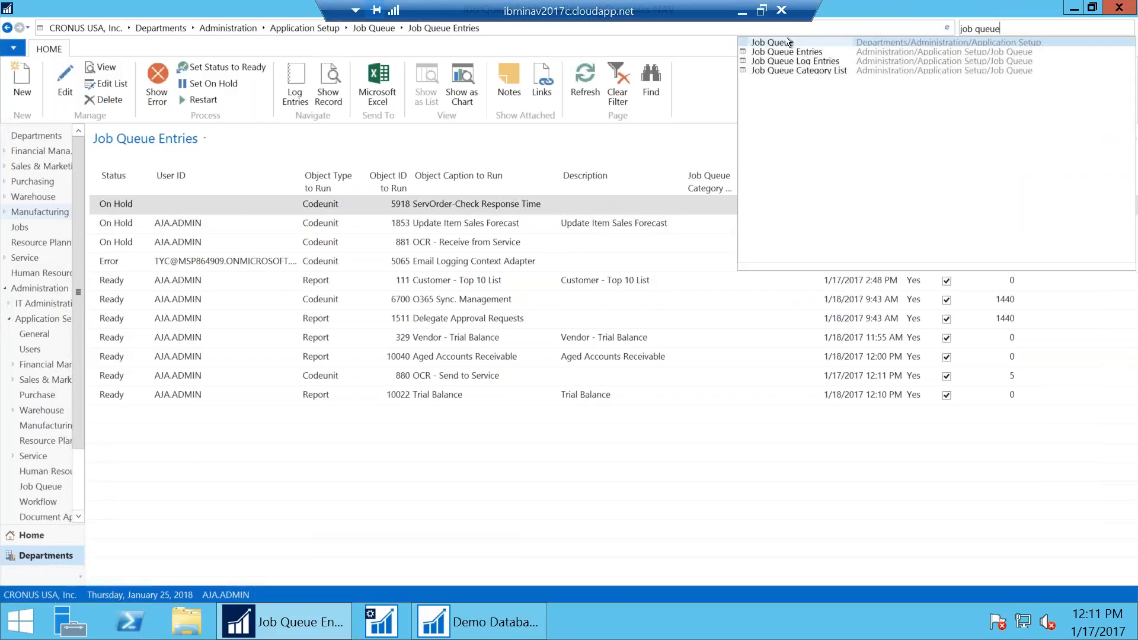
pyautogui.click(790, 71)
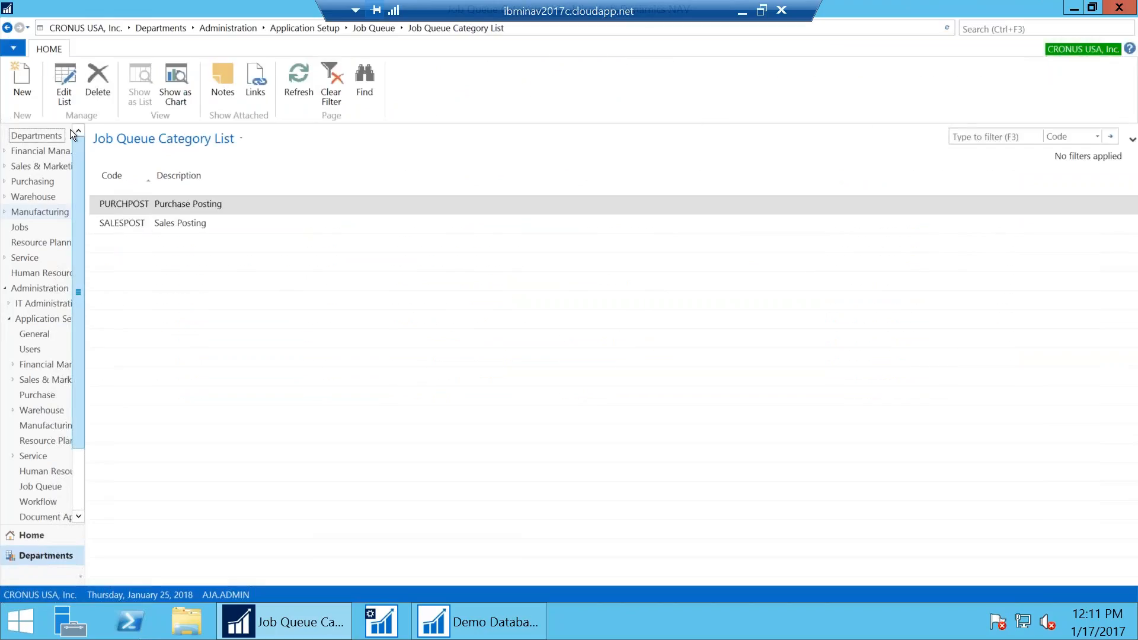
pyautogui.click(57, 92)
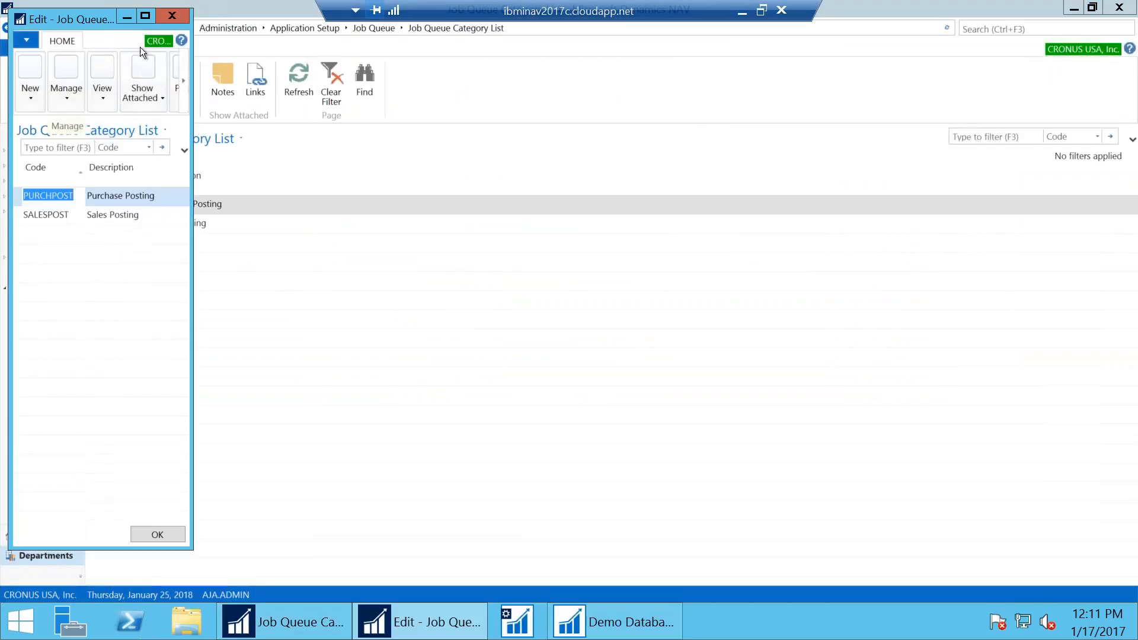
pyautogui.click(172, 15)
pyautogui.click(372, 28)
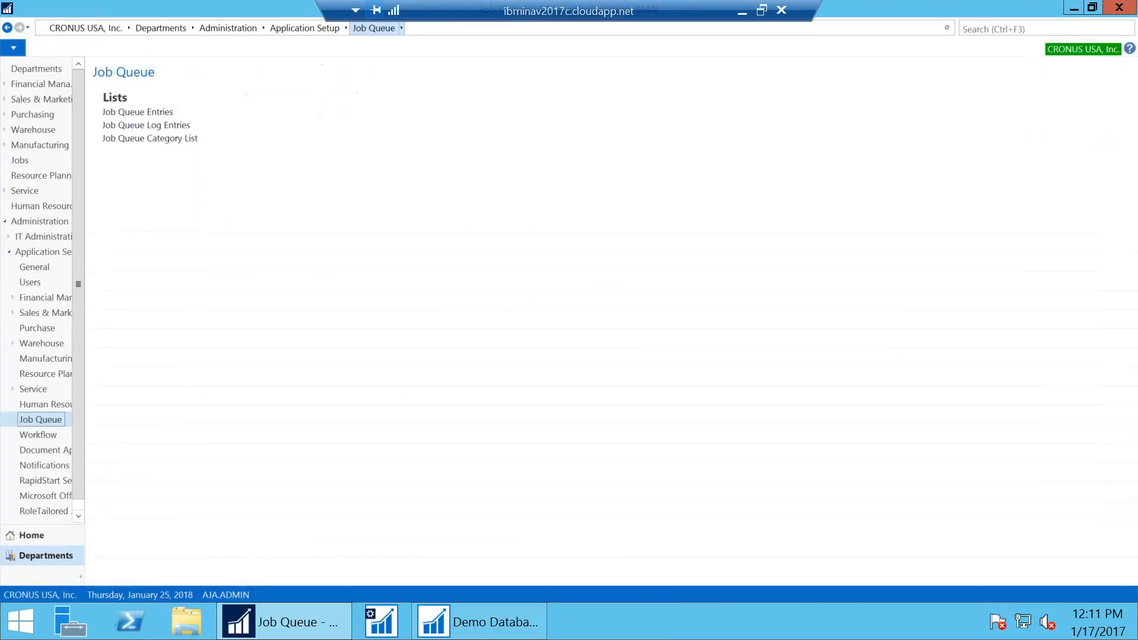
pyautogui.click(152, 126)
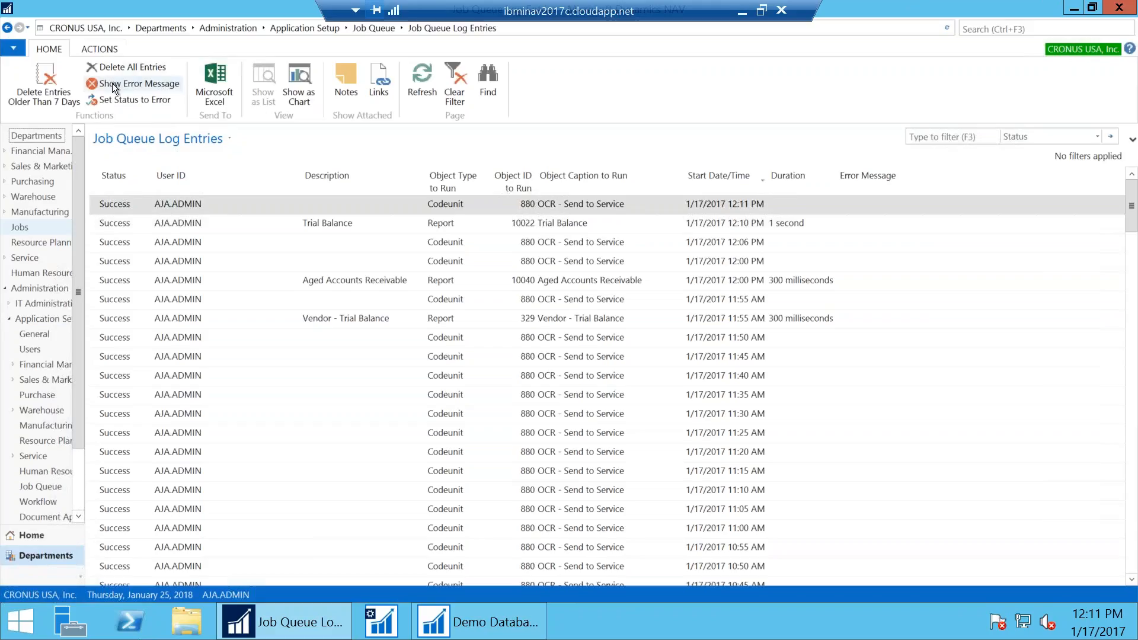
pyautogui.scroll(-15, 104, 398)
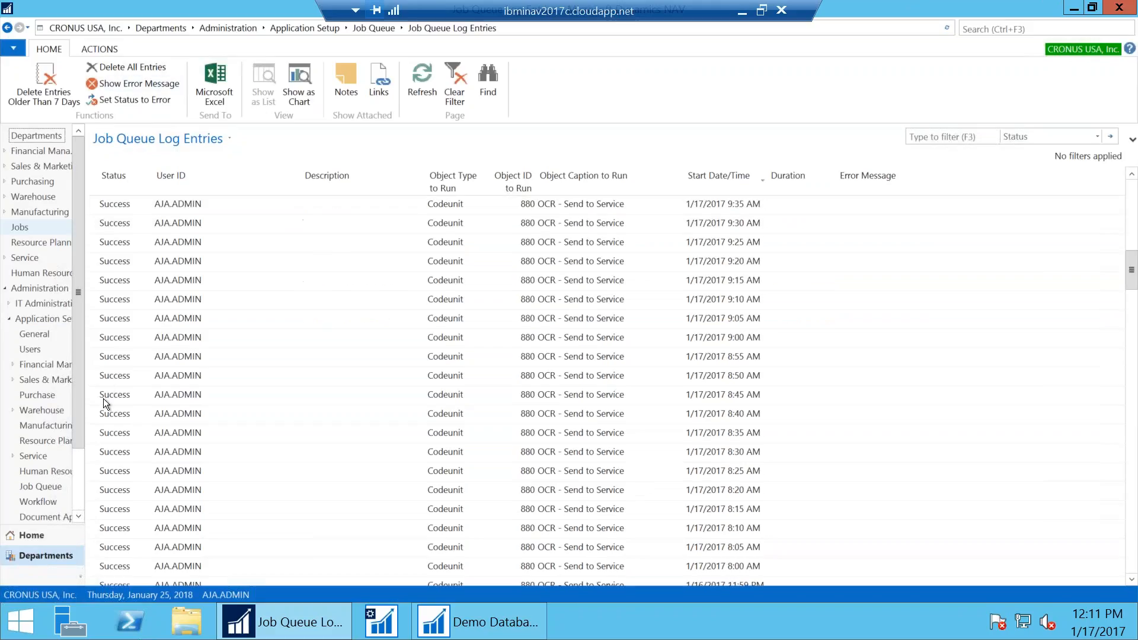
pyautogui.scroll(3, 104, 409)
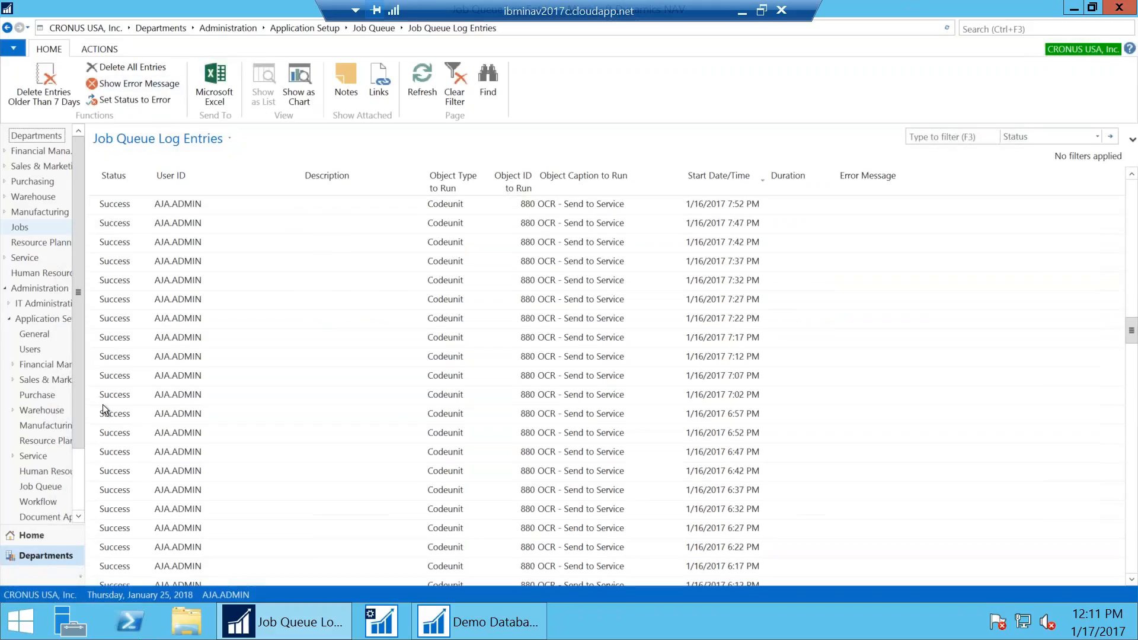
pyautogui.click(967, 134)
pyautogui.write('Error')
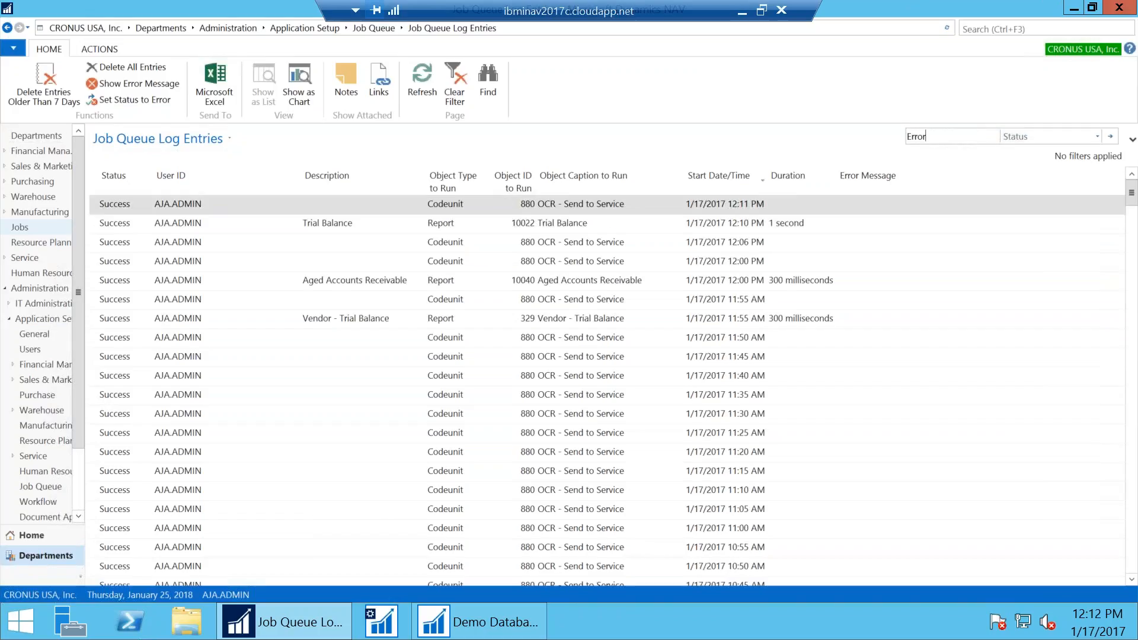
pyautogui.press('Return')
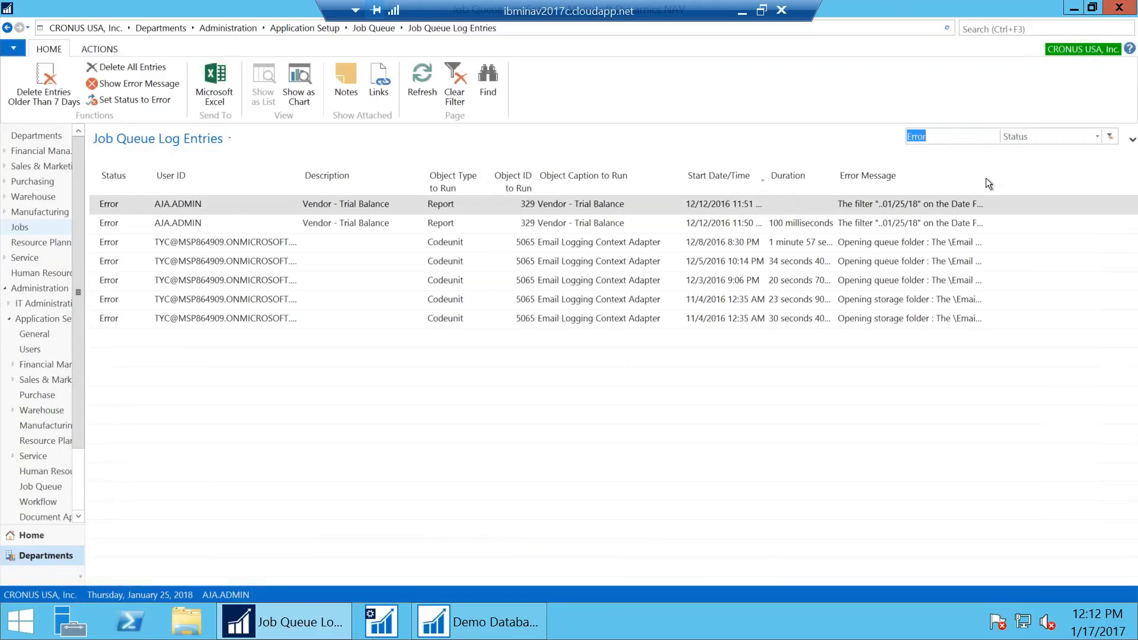
pyautogui.moveTo(986, 178); pyautogui.dragTo(1129, 181)
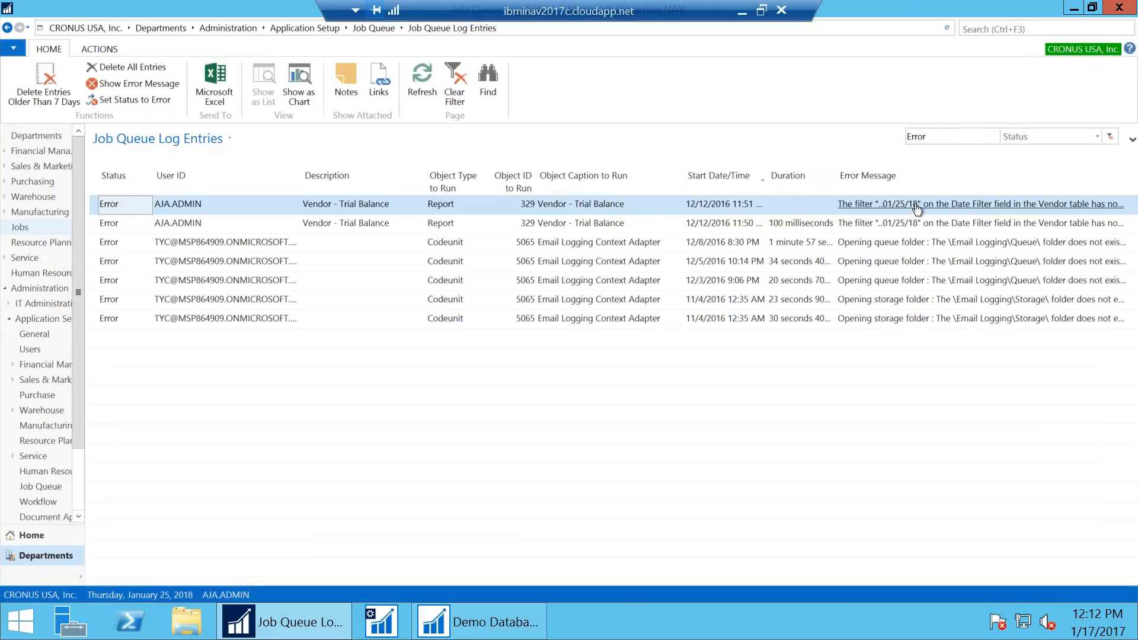
pyautogui.click(98, 88)
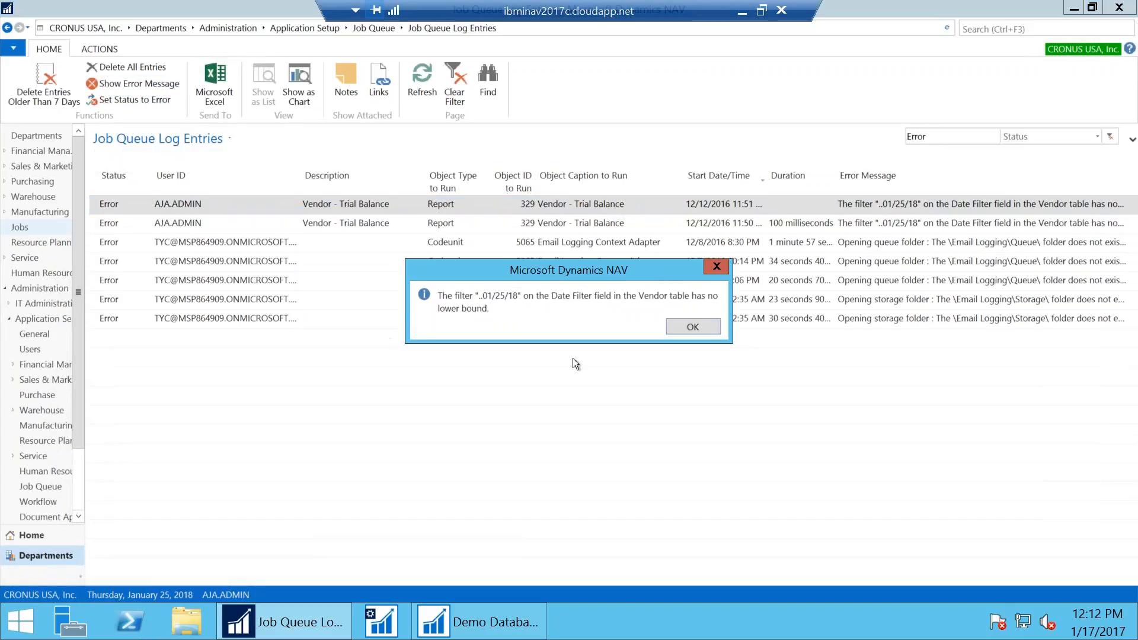
pyautogui.click(691, 326)
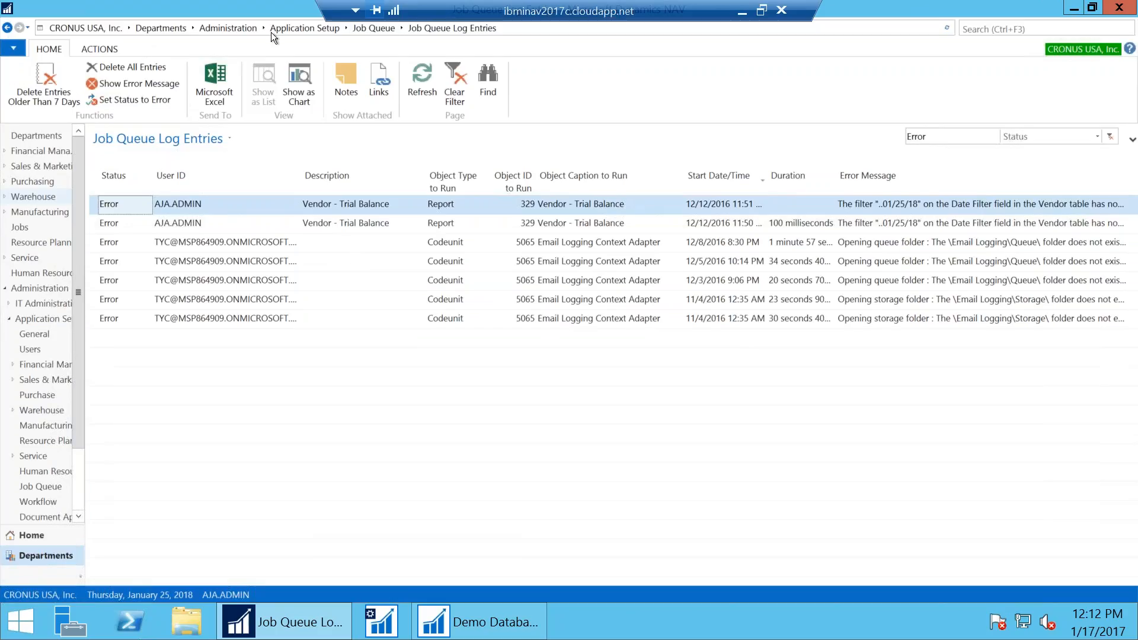
pyautogui.click(357, 28)
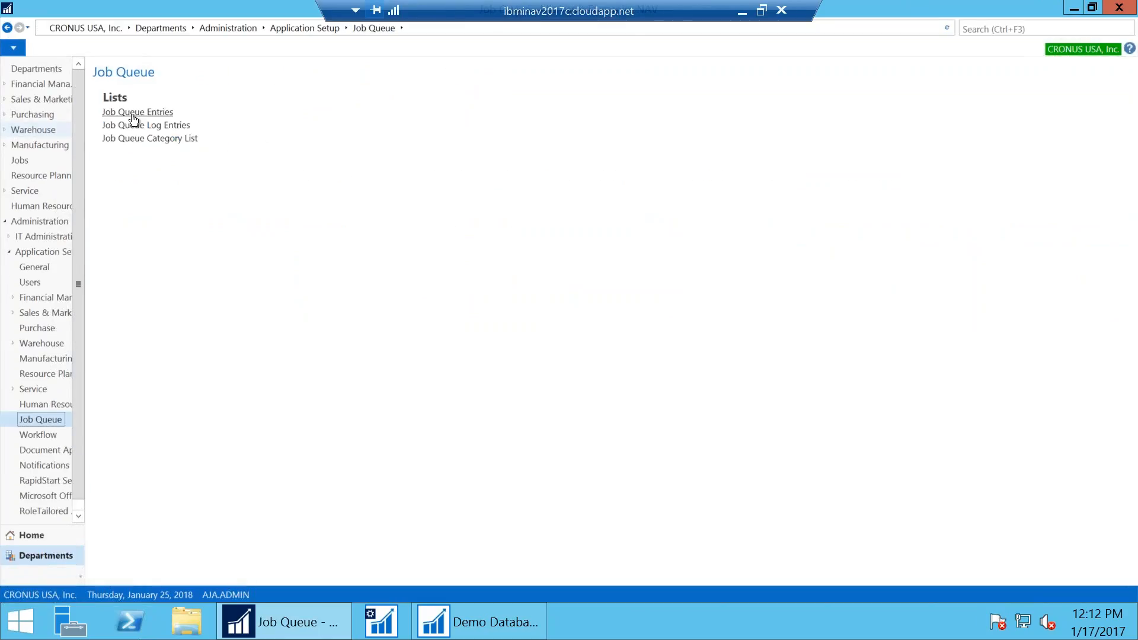
# Check the Trial Balance entry's log entries in the Job Queue Entries list for a successful run
pyautogui.click(133, 114)
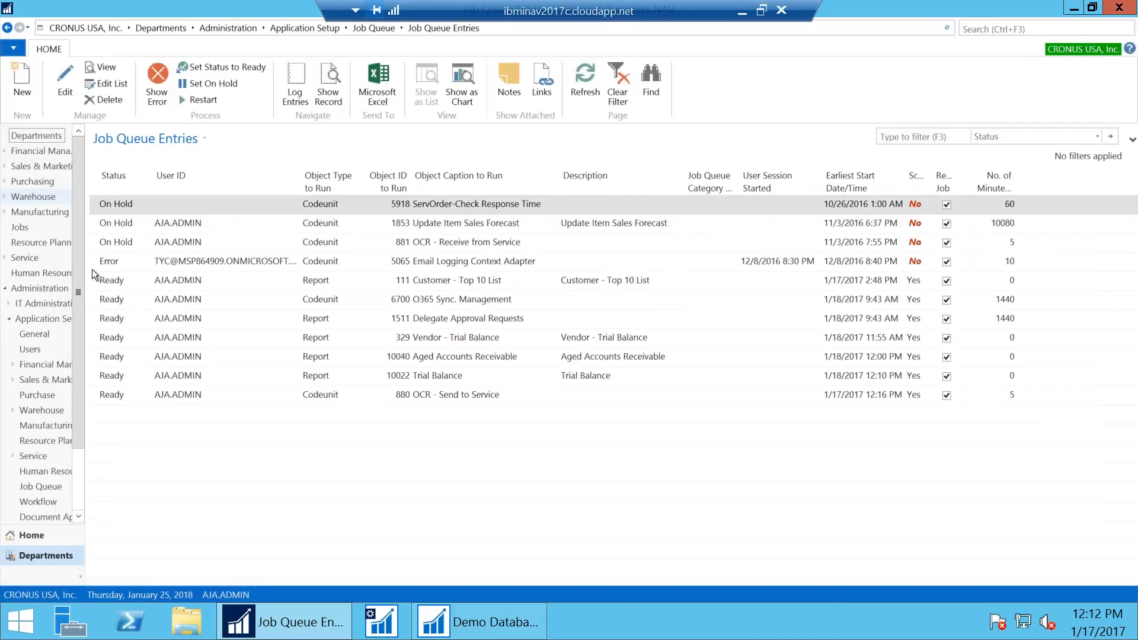
pyautogui.click(105, 393)
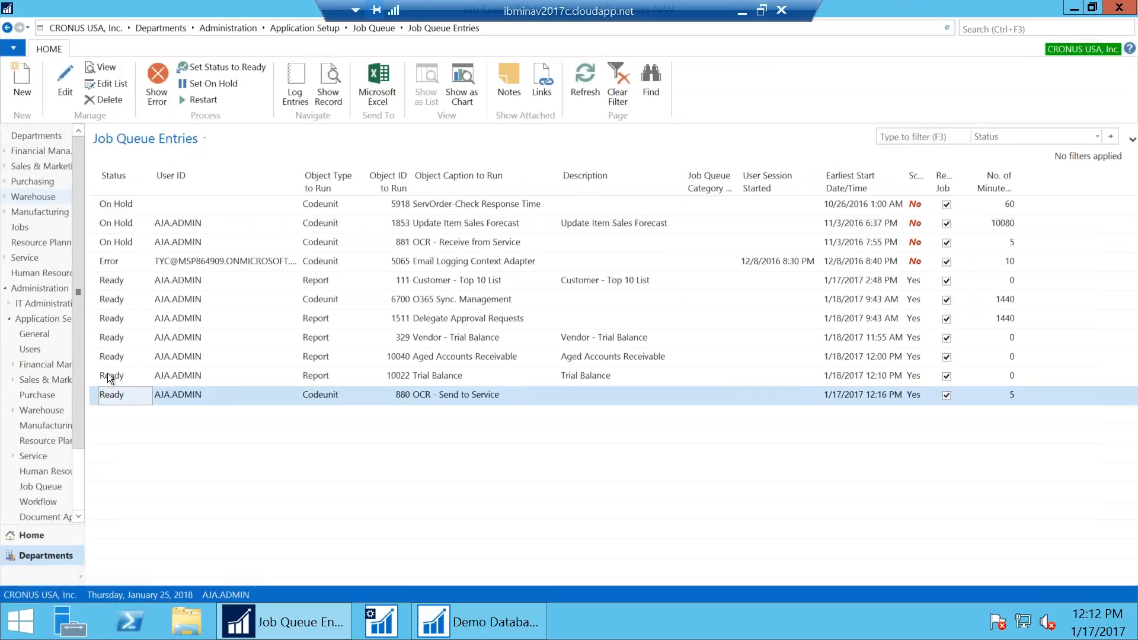
pyautogui.click(95, 374)
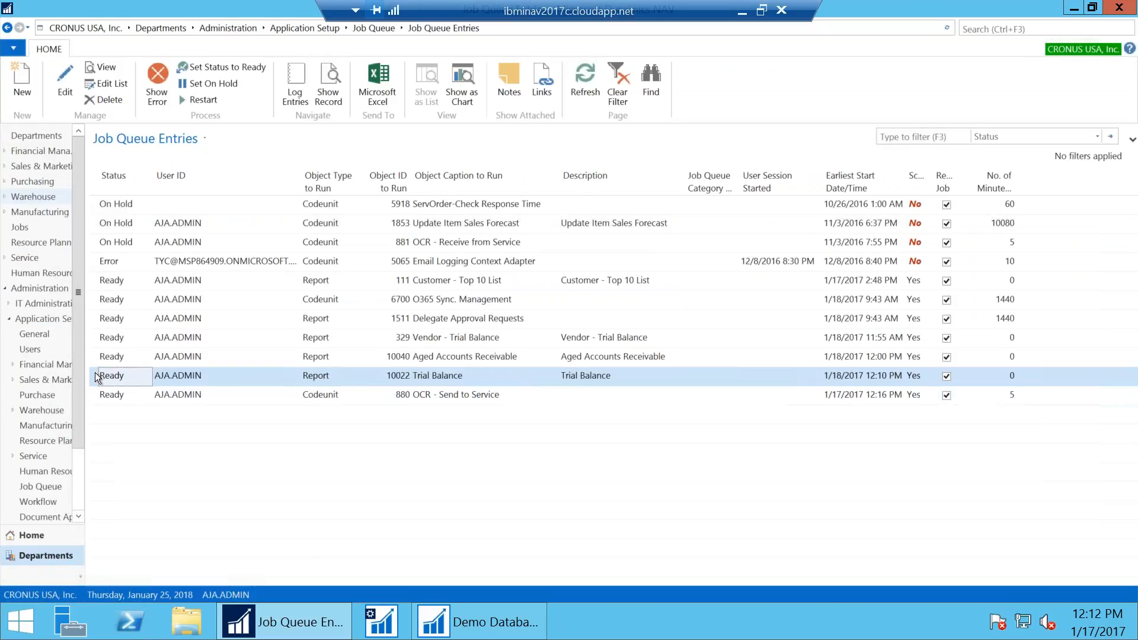
pyautogui.click(295, 79)
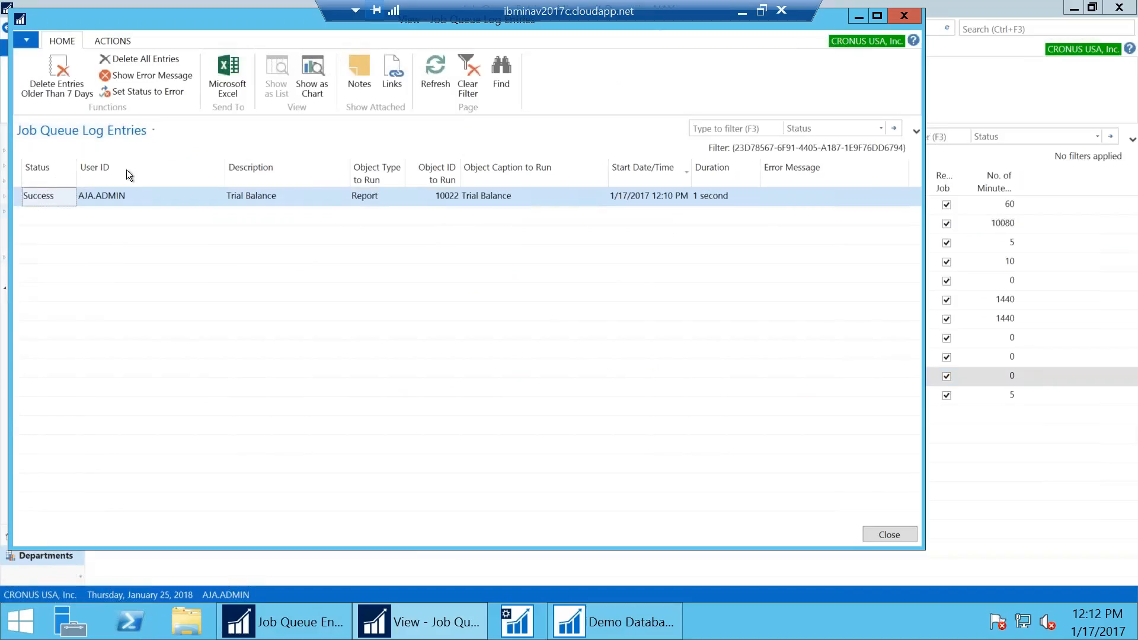
pyautogui.click(889, 535)
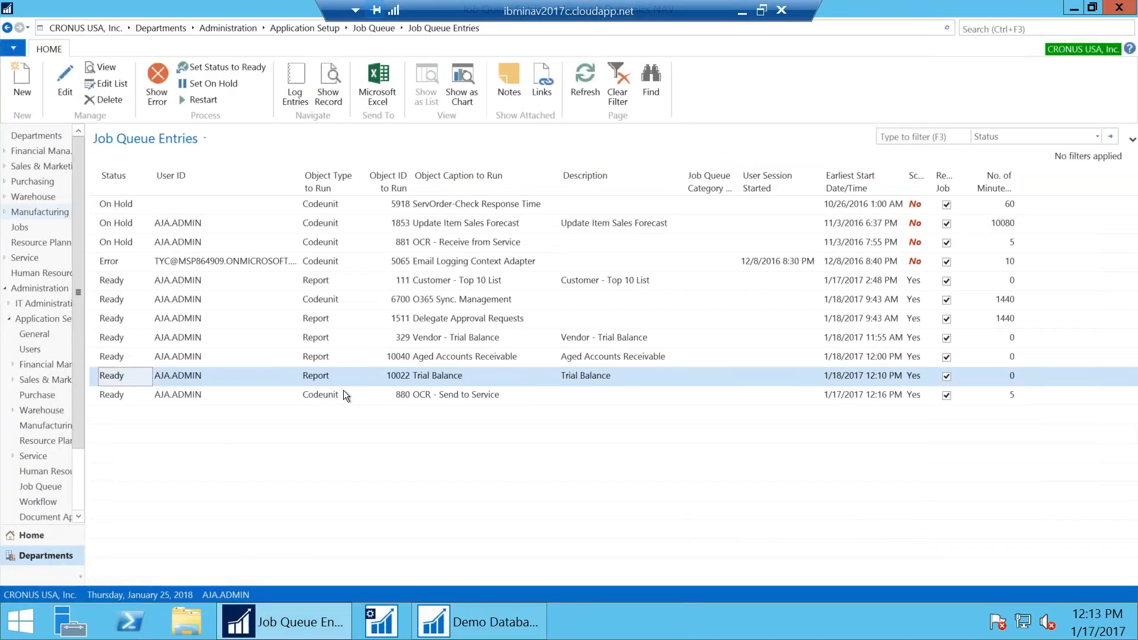
# Try Show Record, then view the error for the Email Logging Context Adapter entry
pyautogui.click(333, 80)
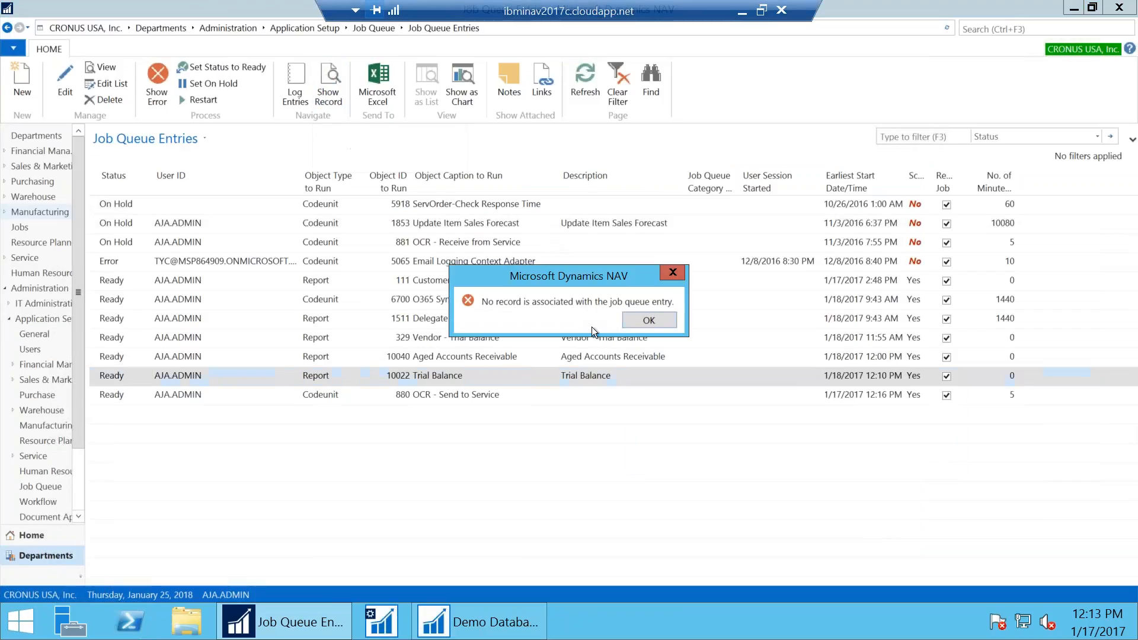
pyautogui.click(635, 325)
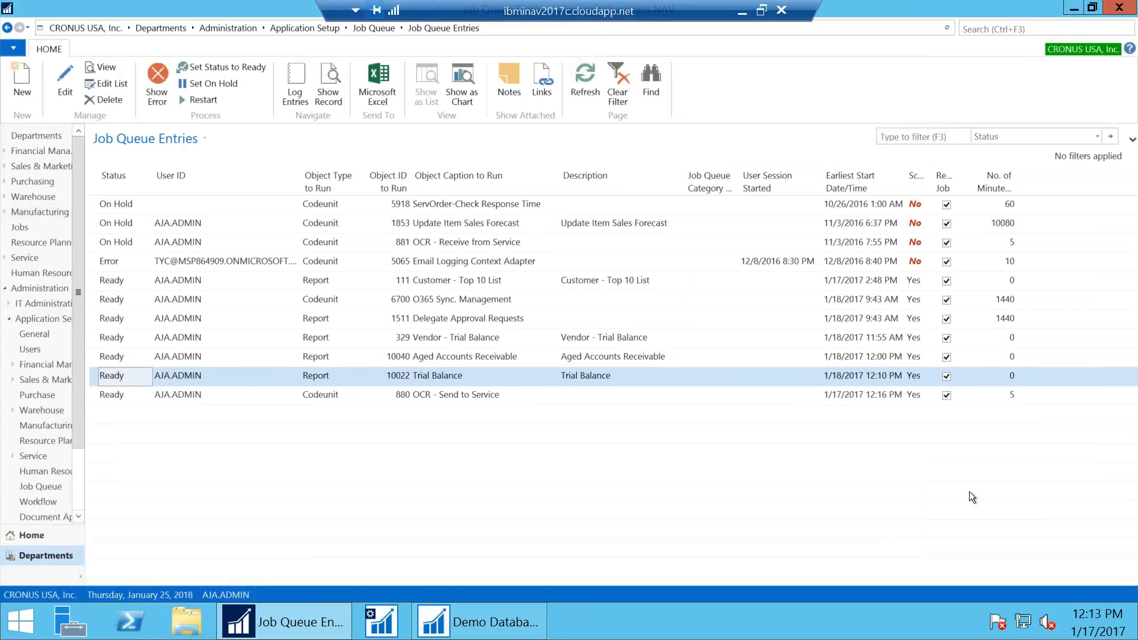
pyautogui.click(109, 257)
pyautogui.click(158, 88)
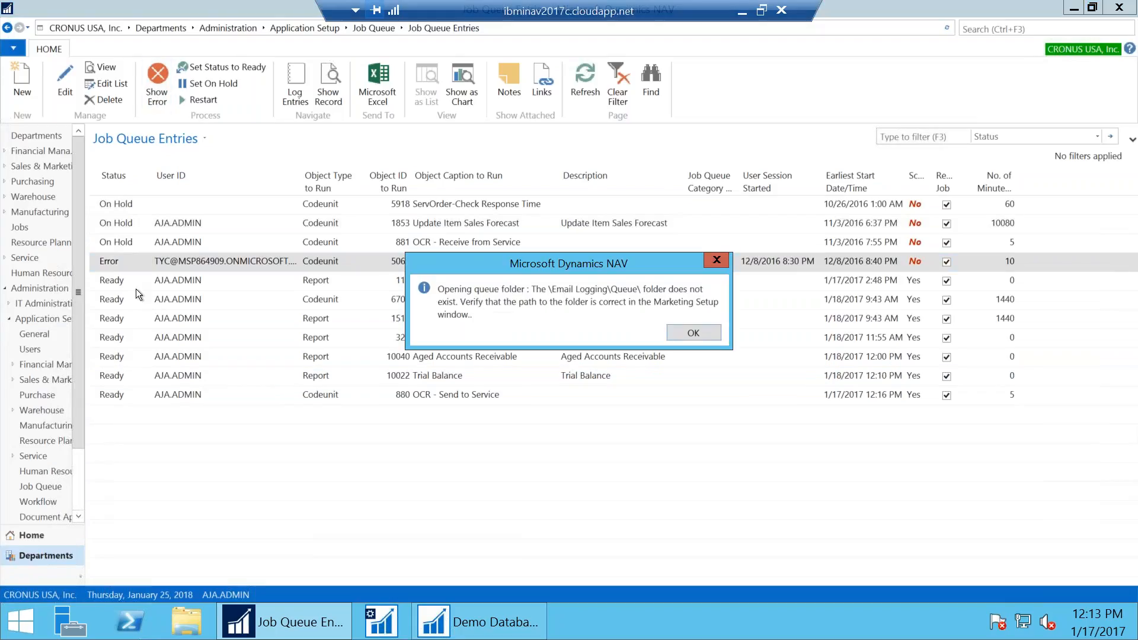
pyautogui.moveTo(447, 273); pyautogui.dragTo(415, 342)
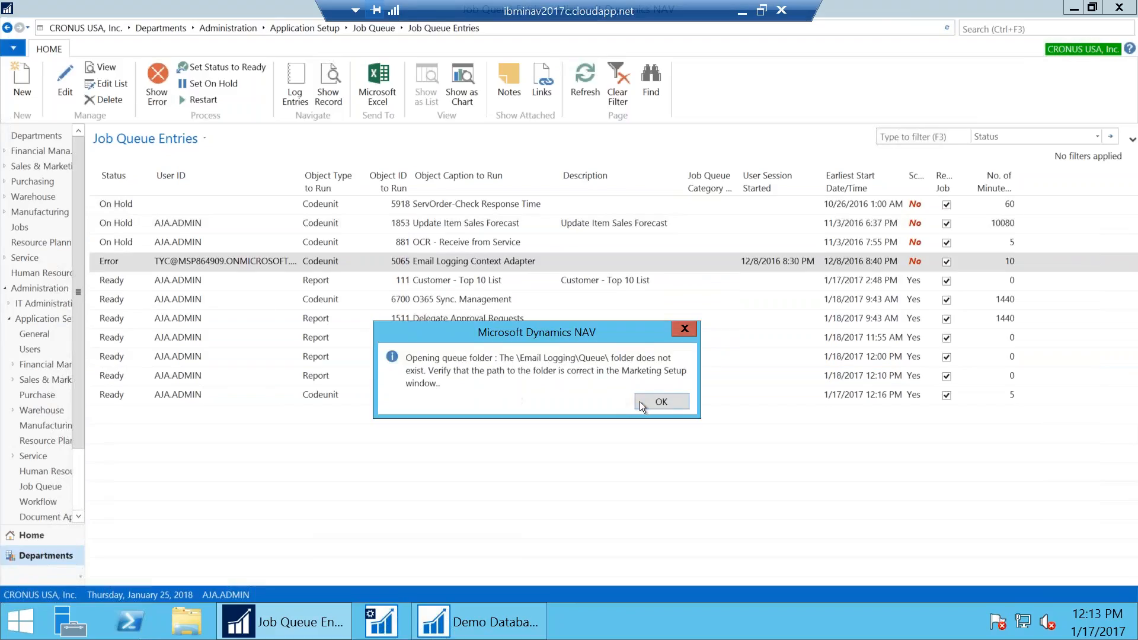
pyautogui.click(663, 401)
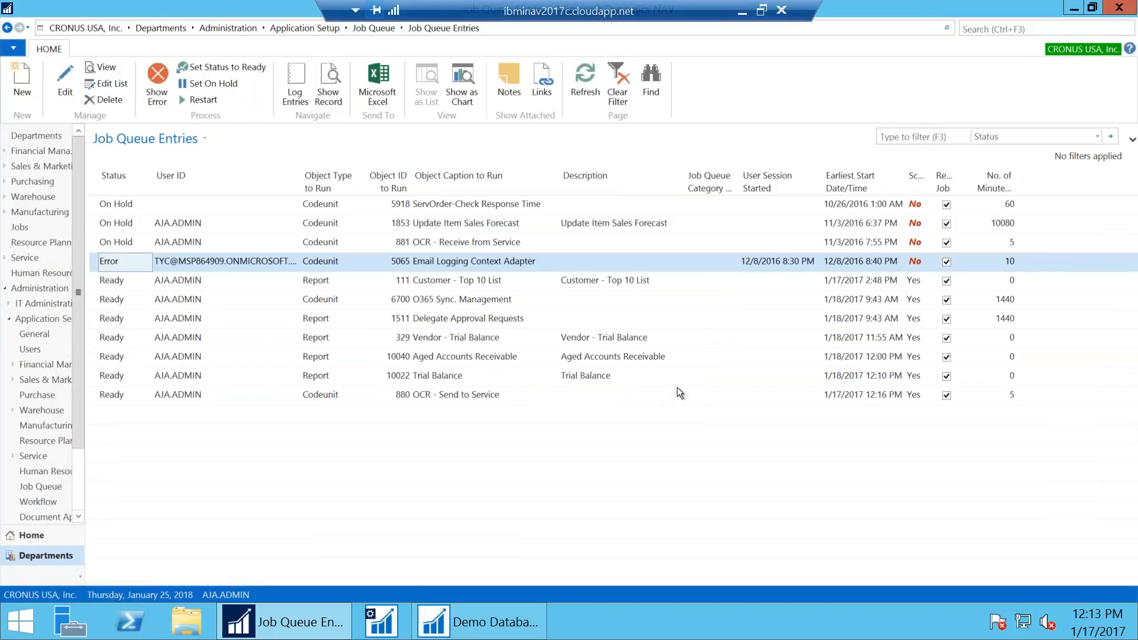
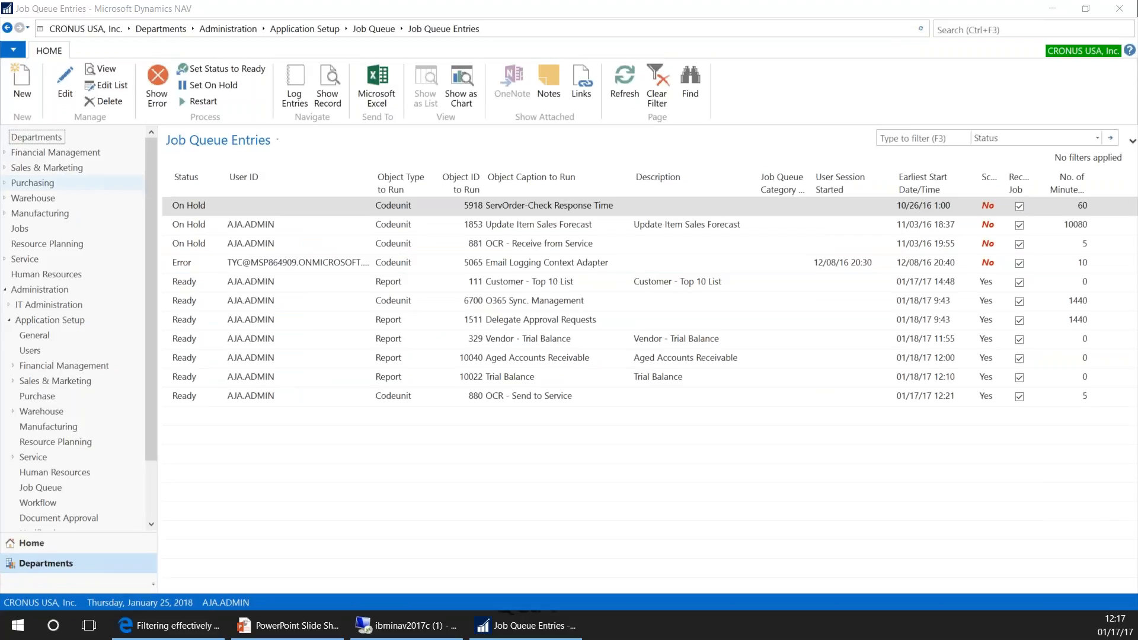
# Return to Job Queue and open the Job Queue Category List showing PURCHPOST and SALESPOST
pyautogui.click(382, 30)
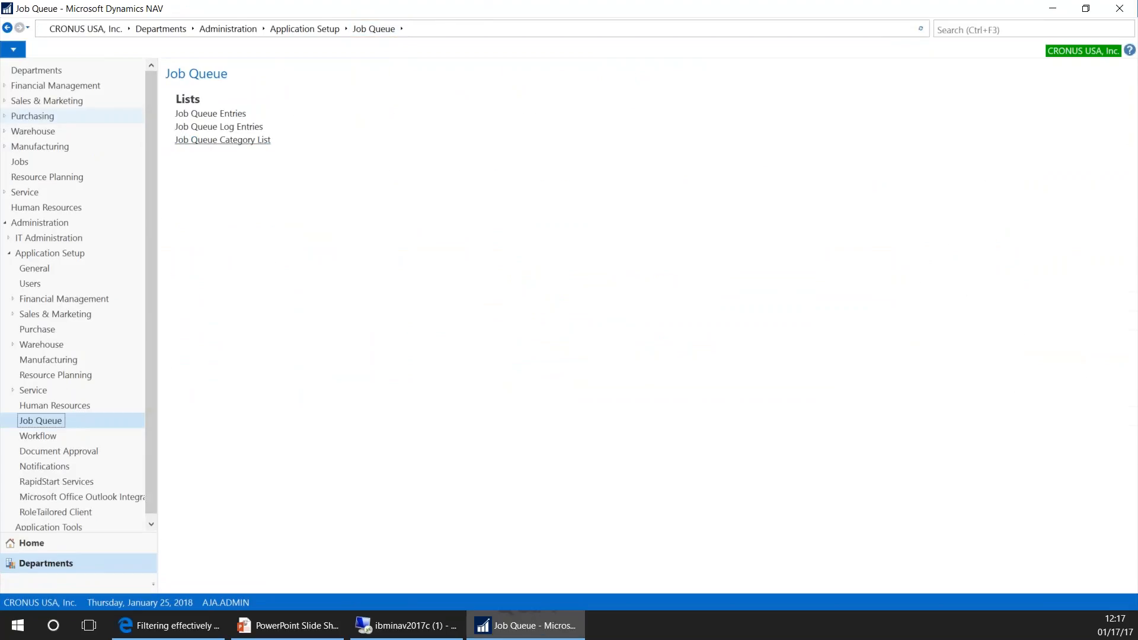
pyautogui.click(217, 142)
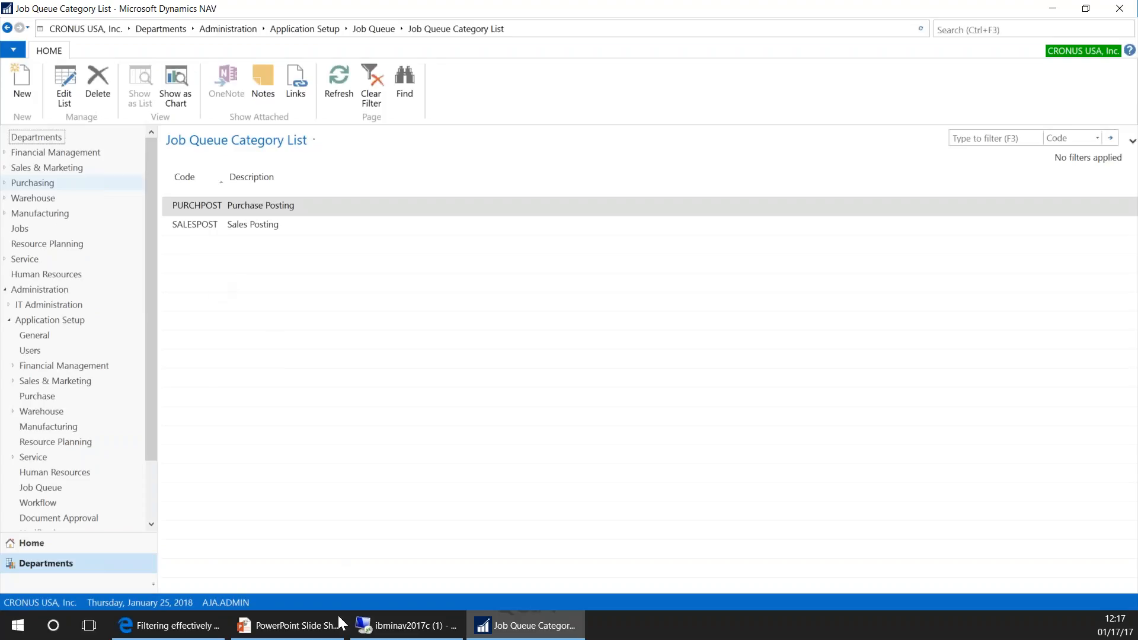
pyautogui.click(373, 628)
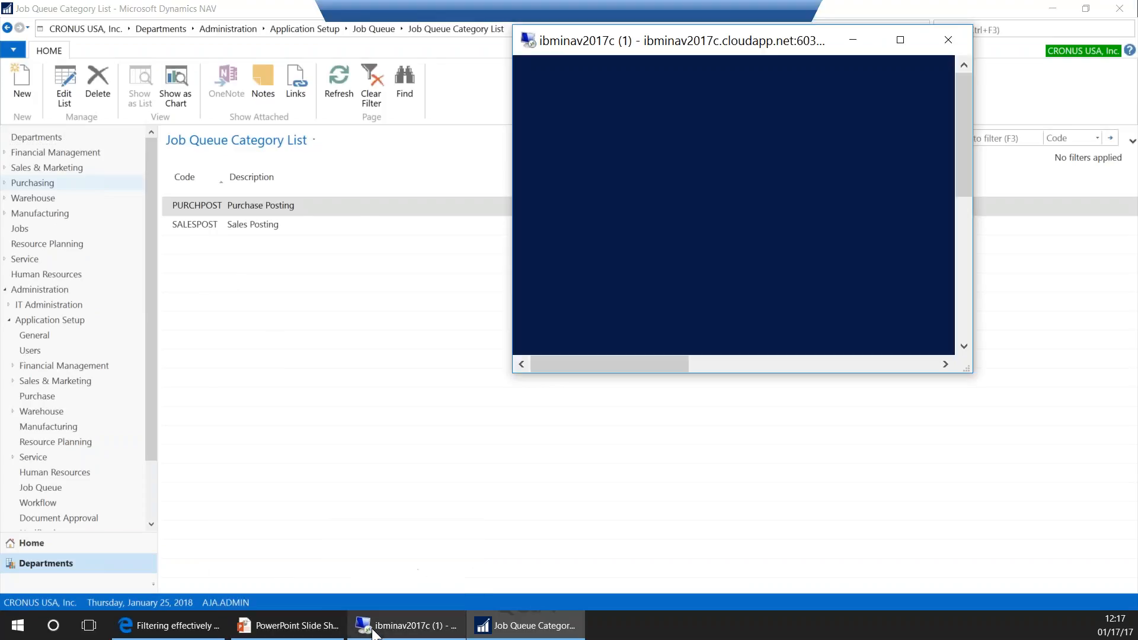
# Close the remote NAV windows and restart the NAV server instance
pyautogui.click(1106, 8)
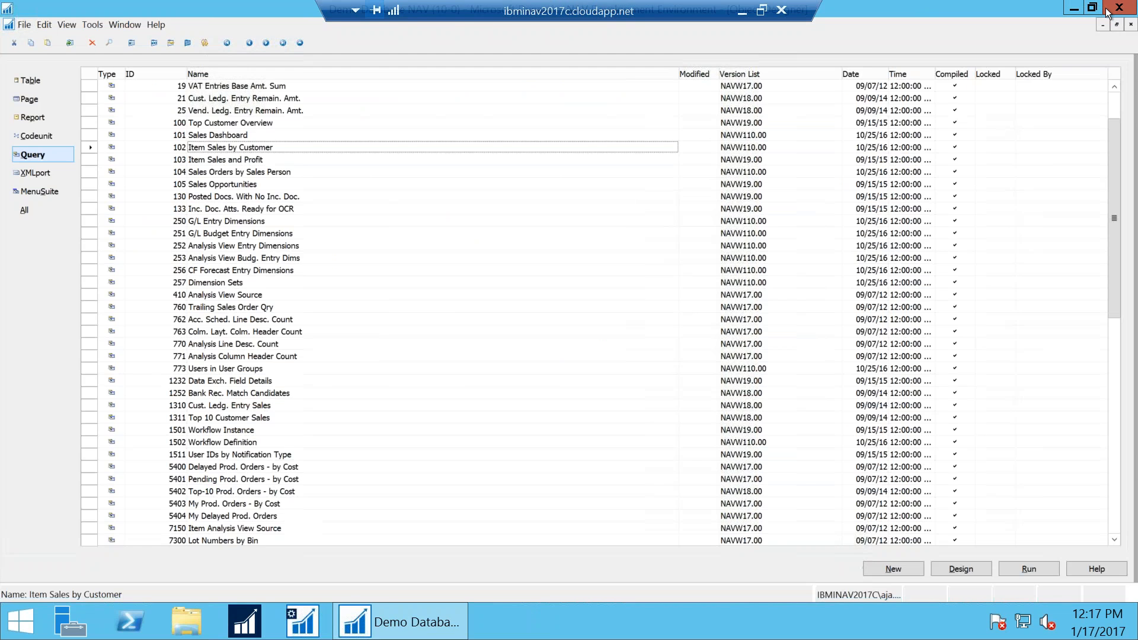
pyautogui.click(1106, 8)
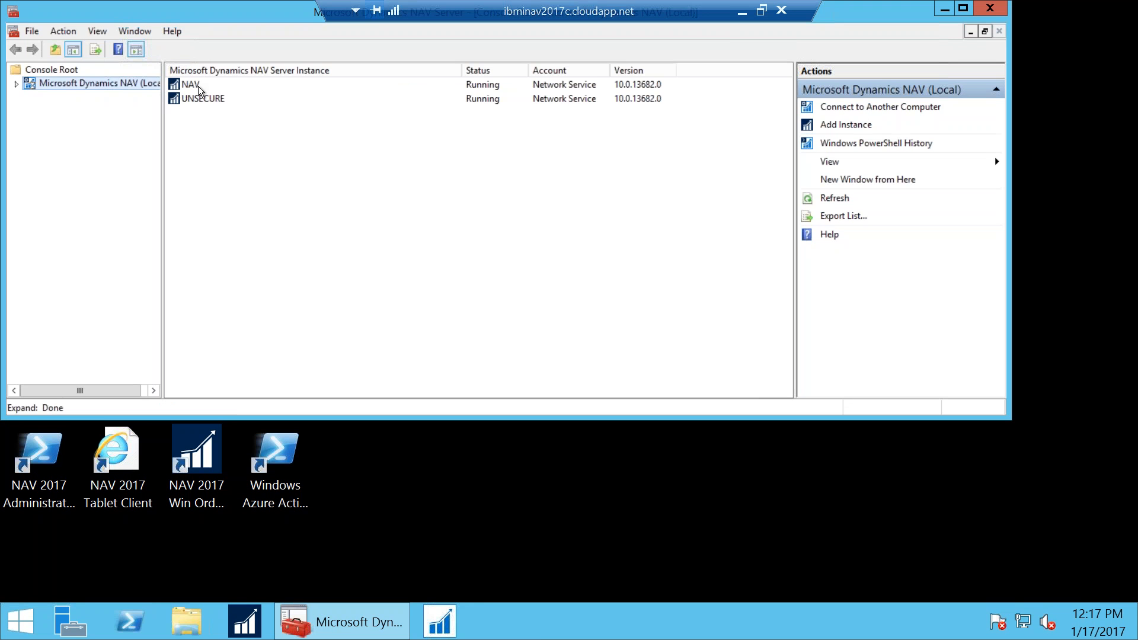
pyautogui.rightClick(196, 86)
pyautogui.click(237, 116)
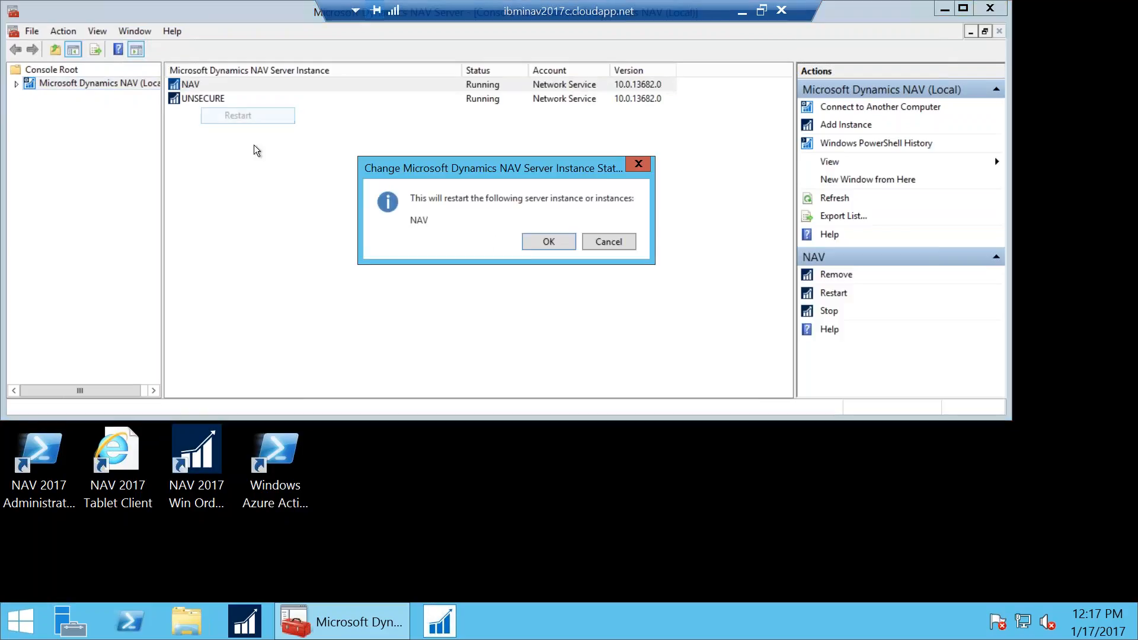
pyautogui.press('Return')
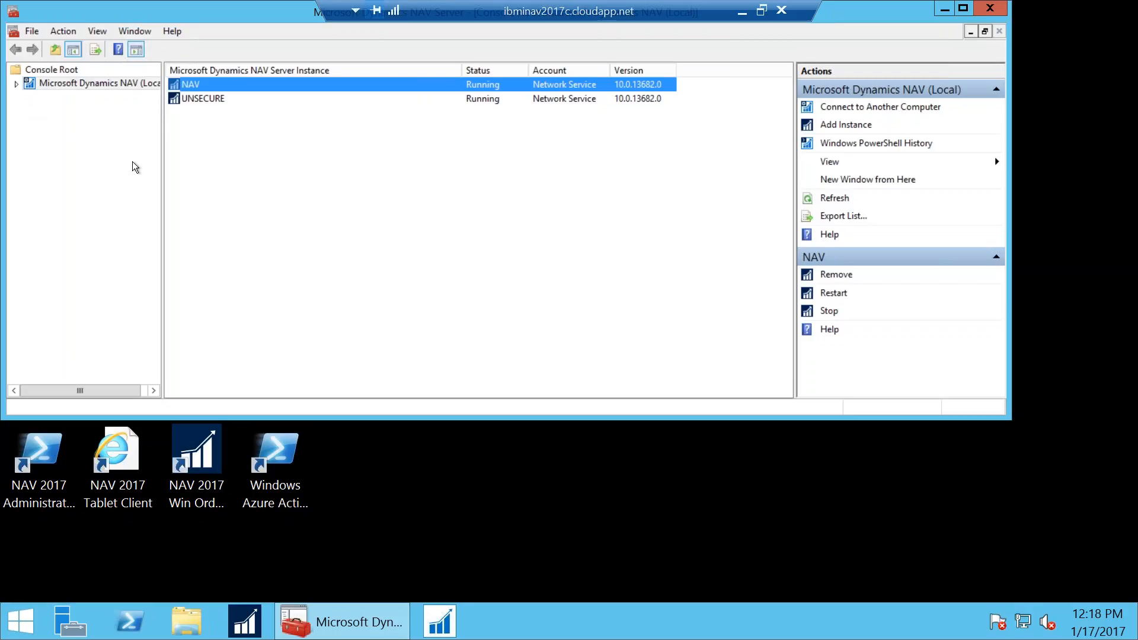
# Dismiss the client's session-stopped message and return to the remote server's Administration console
pyautogui.moveTo(228, 13); pyautogui.dragTo(276, 93)
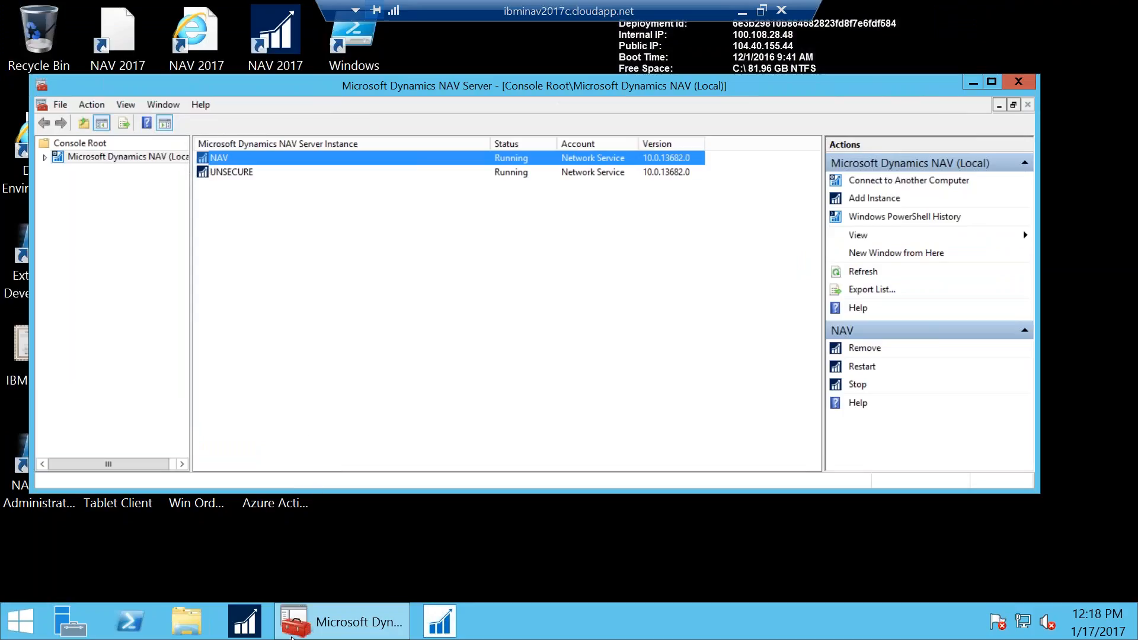
pyautogui.moveTo(299, 634)
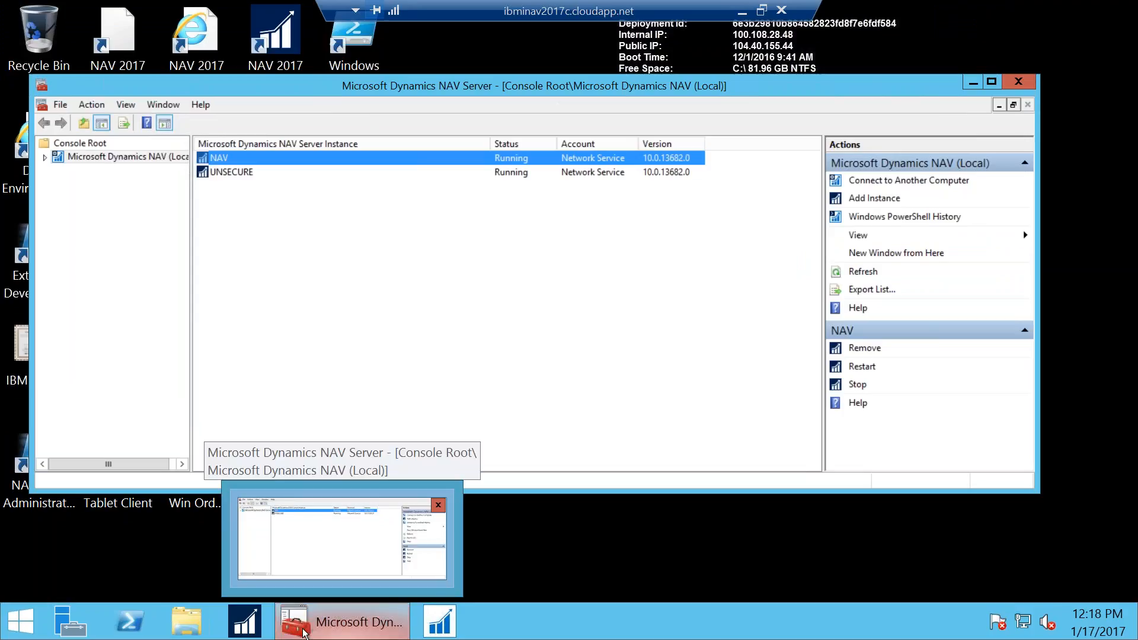
pyautogui.click(21, 621)
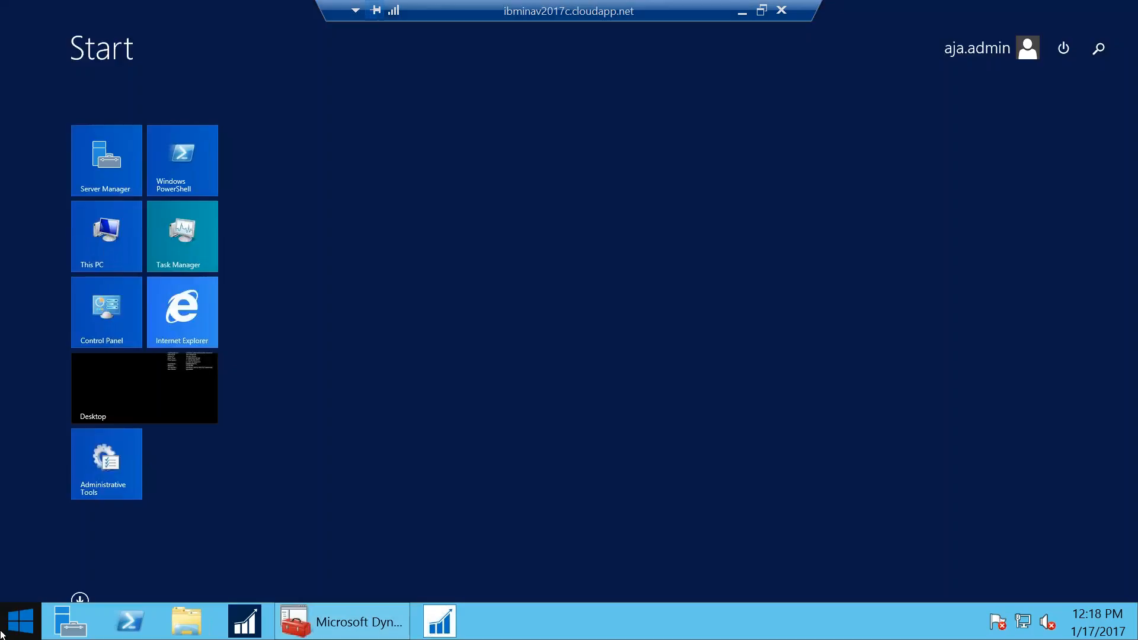
pyautogui.click(80, 600)
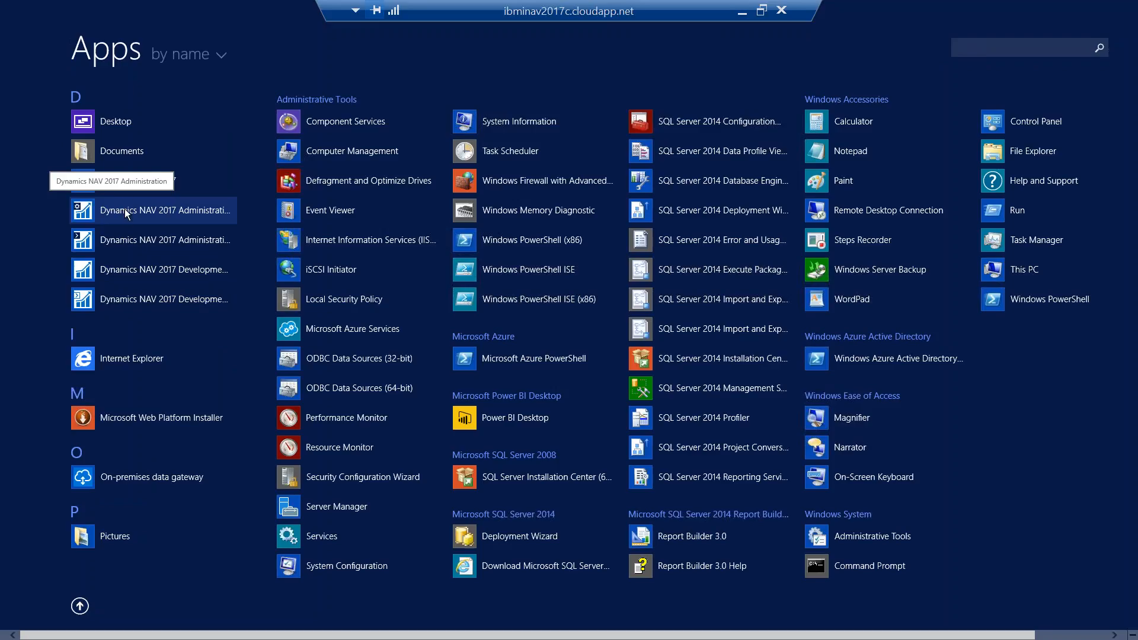
pyautogui.click(741, 12)
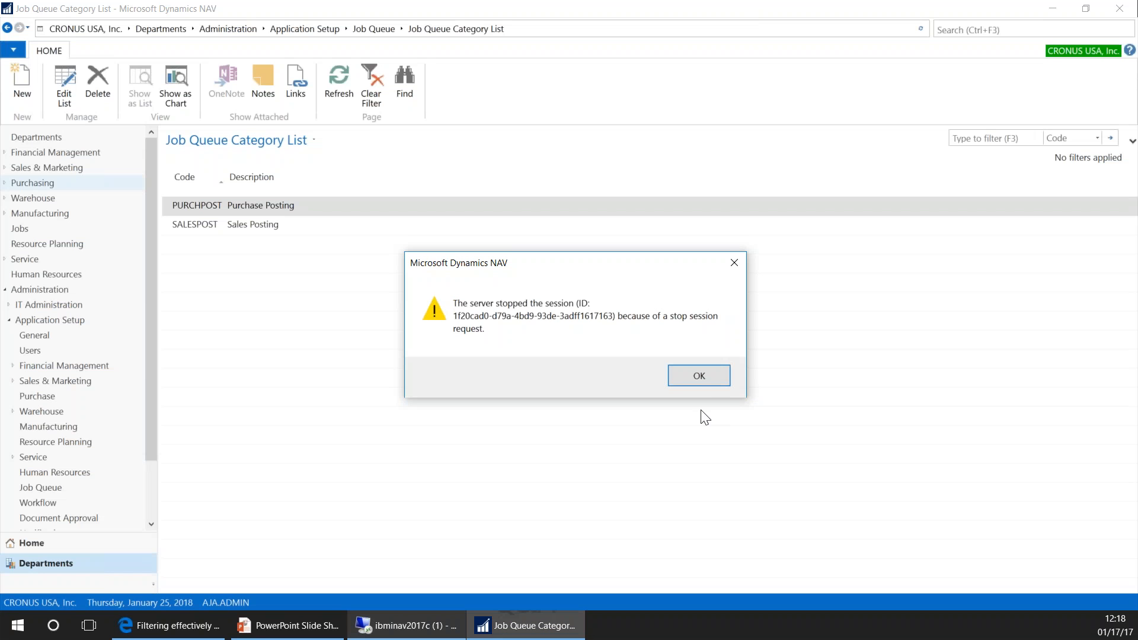
pyautogui.click(698, 376)
pyautogui.click(406, 625)
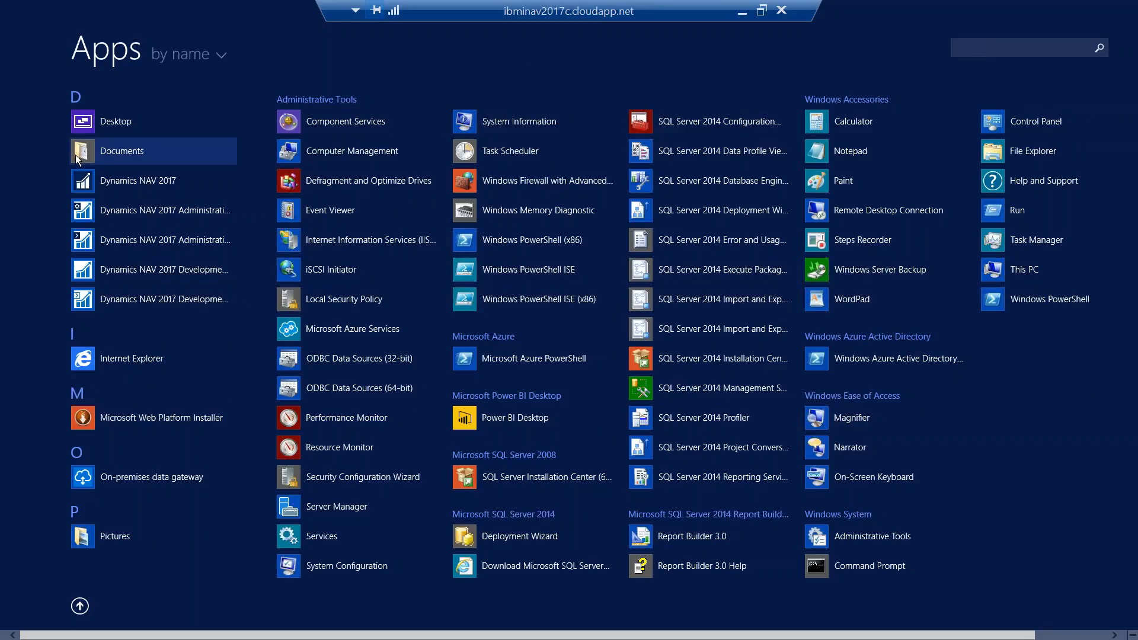
pyautogui.click(94, 120)
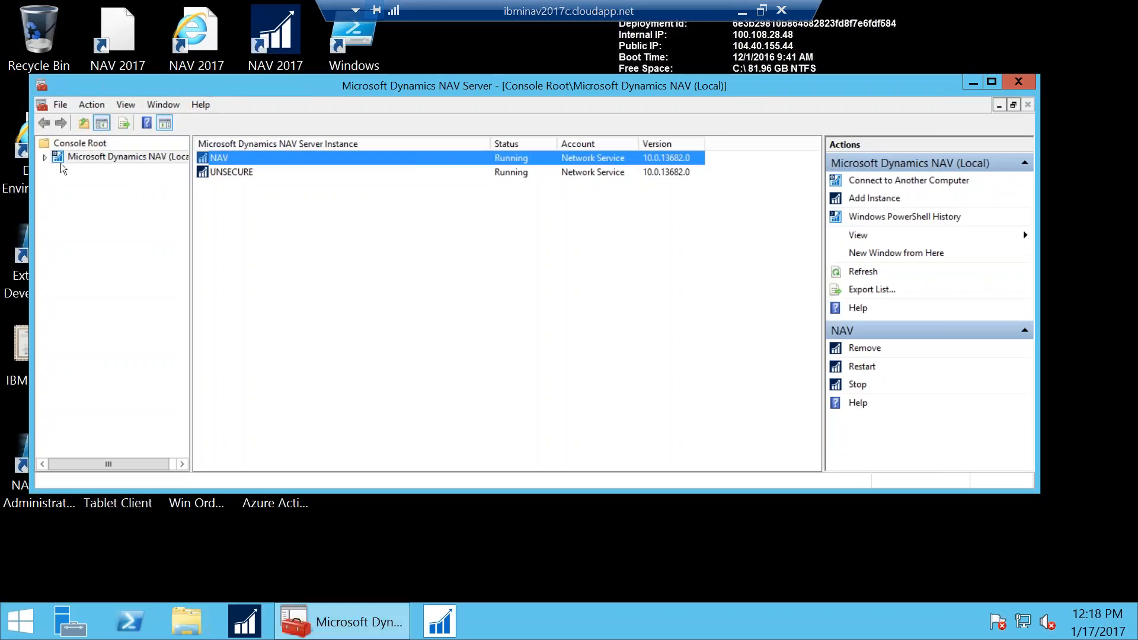
# Expand Microsoft Dynamics NAV (Local) and show the NAV instance's configuration sections
pyautogui.click(45, 158)
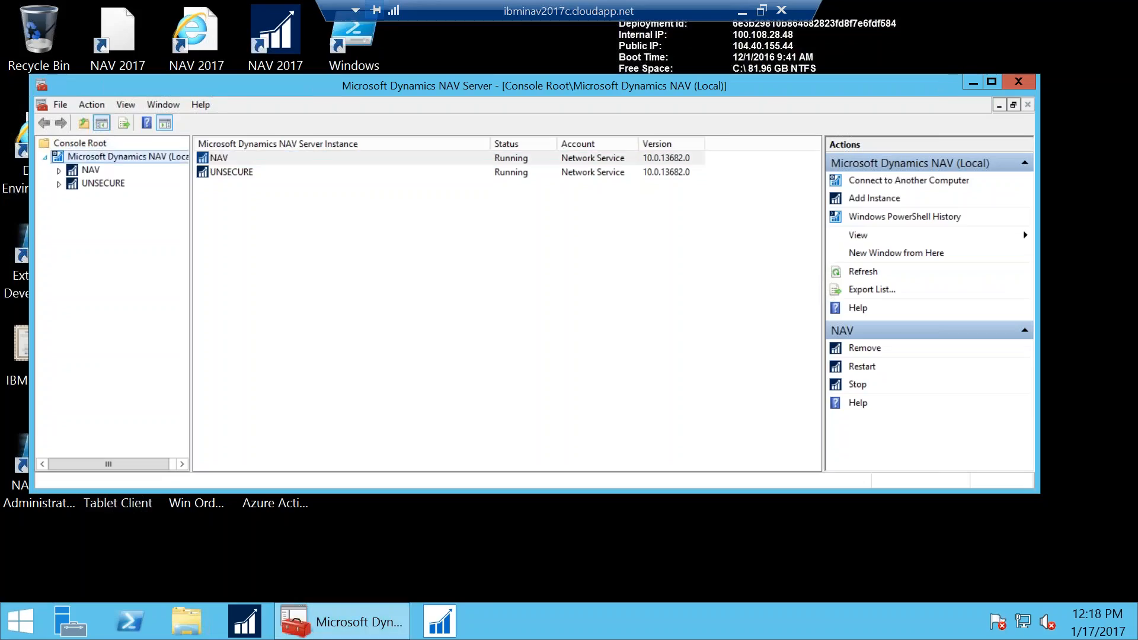
pyautogui.click(90, 170)
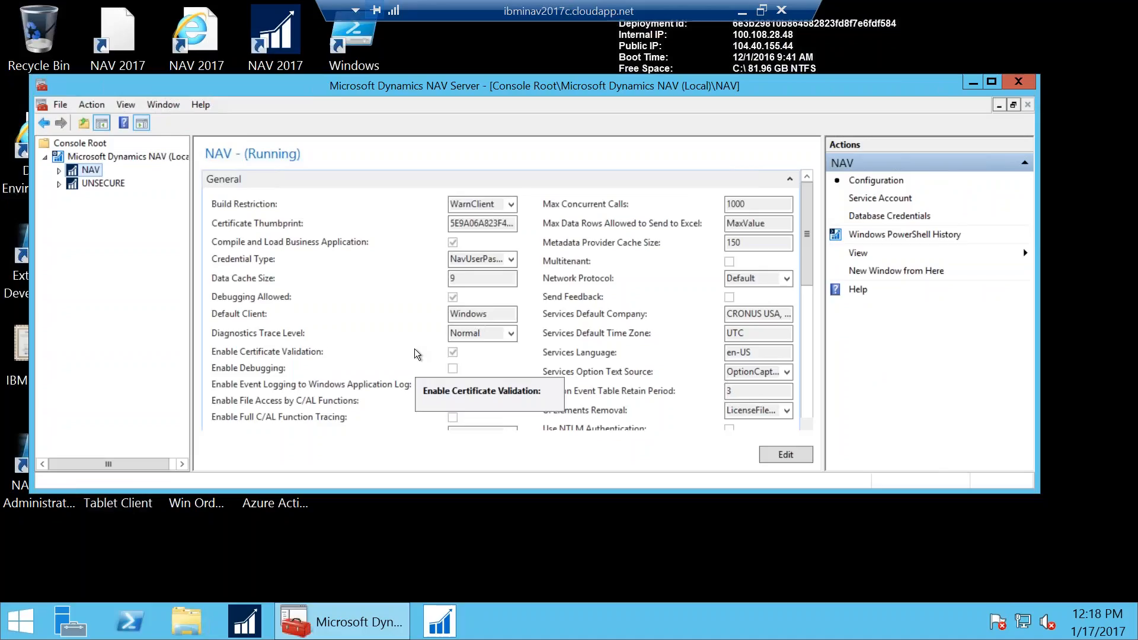
pyautogui.scroll(-2, 418, 354)
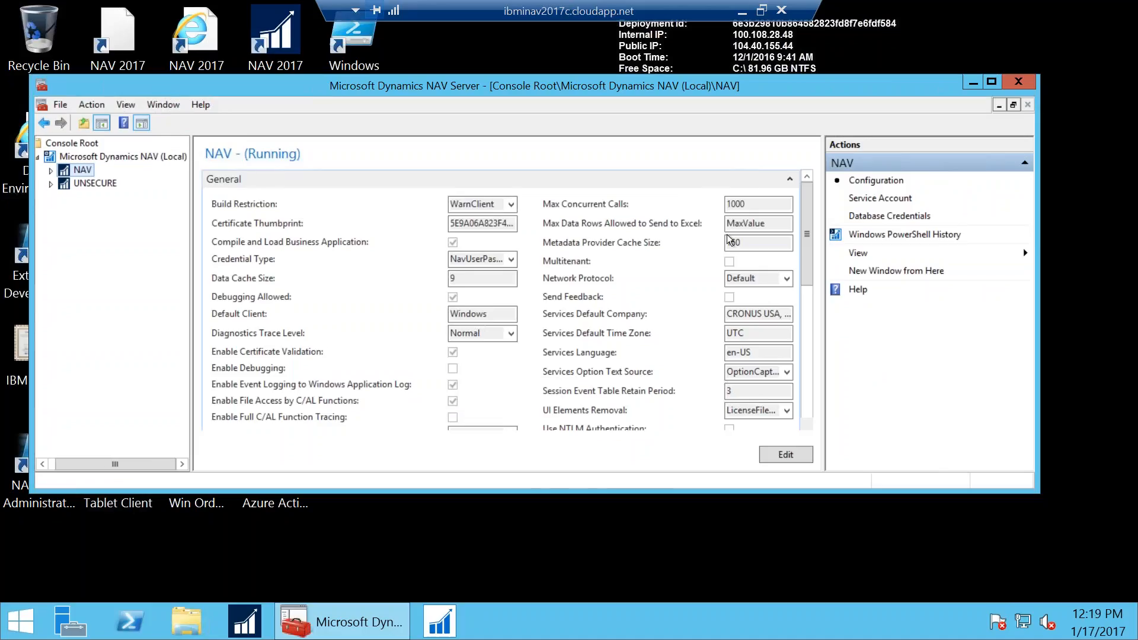
pyautogui.moveTo(808, 248); pyautogui.dragTo(685, 354)
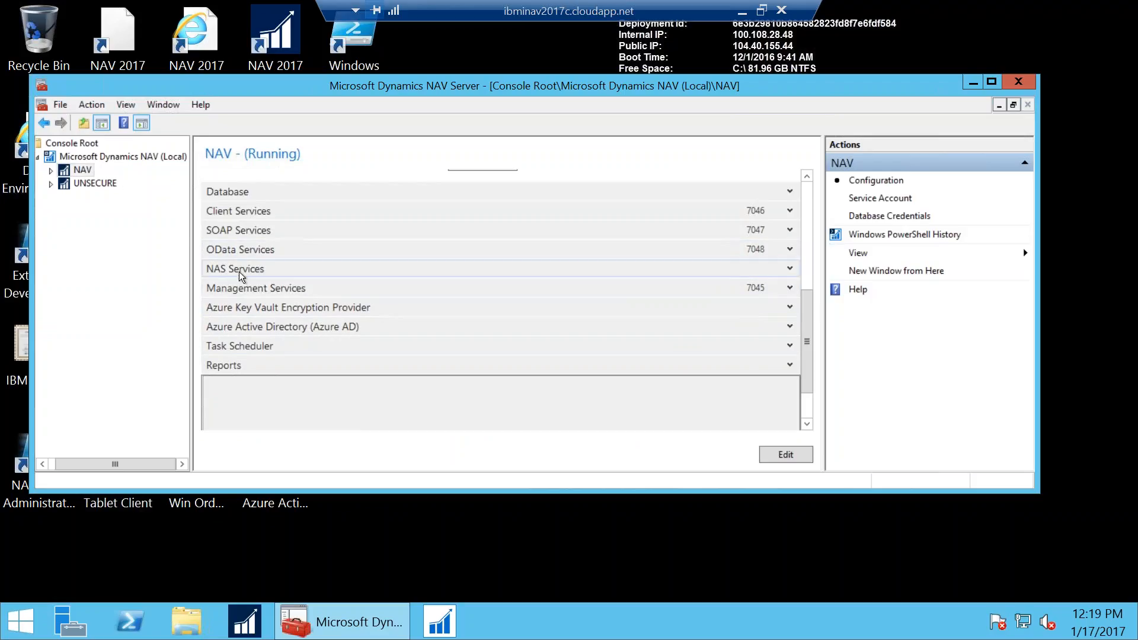
# Expand the NAV instance's NAS Services section, showing Startup Codeunit 0 and no startup method
pyautogui.click(789, 271)
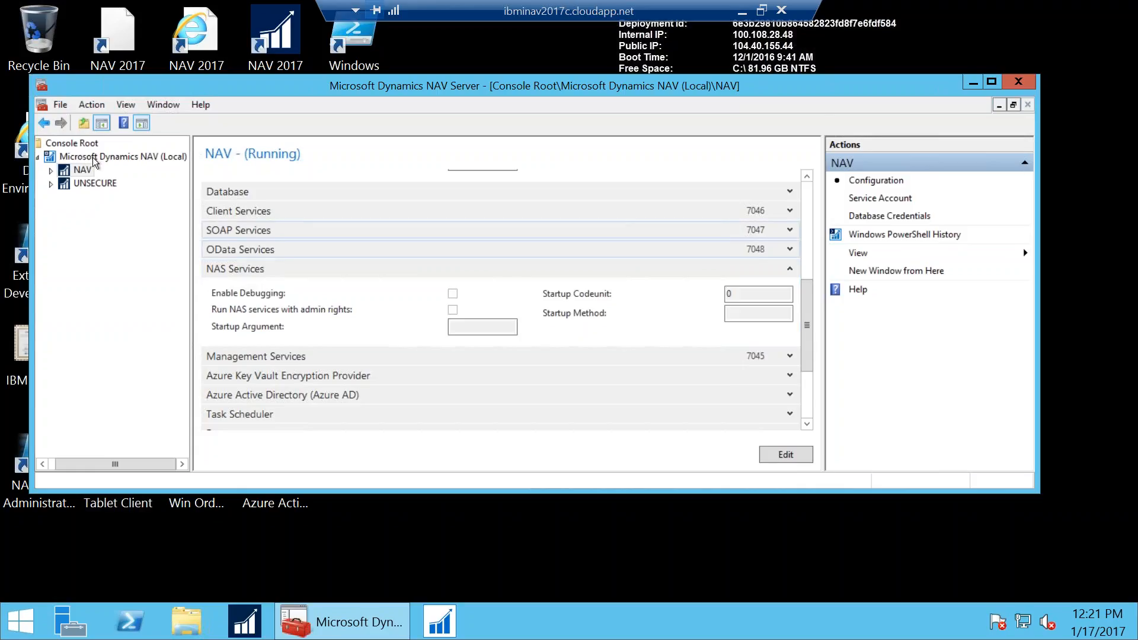
# Compare the NAV and UNSECURE instances' configuration settings
pyautogui.click(74, 184)
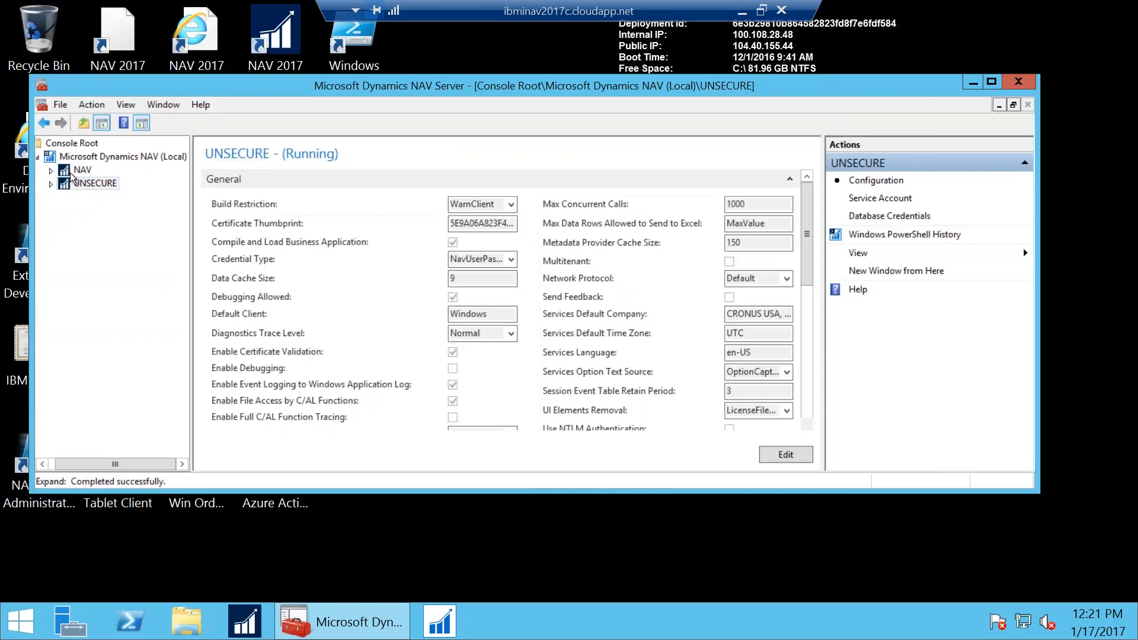
pyautogui.click(71, 172)
pyautogui.click(78, 185)
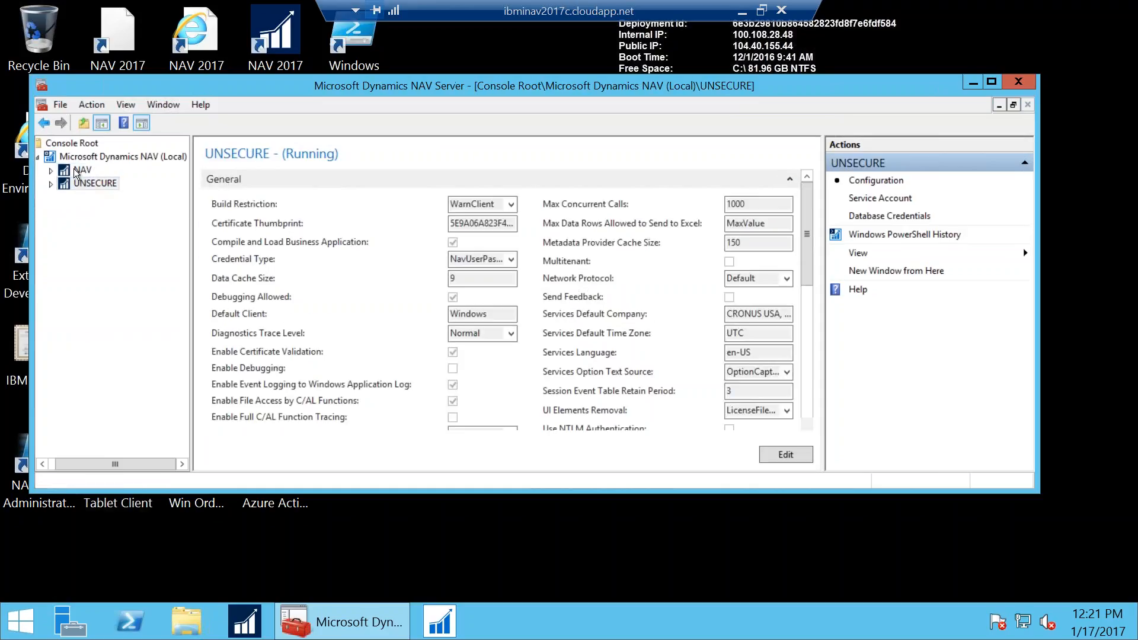
pyautogui.click(77, 171)
pyautogui.click(82, 184)
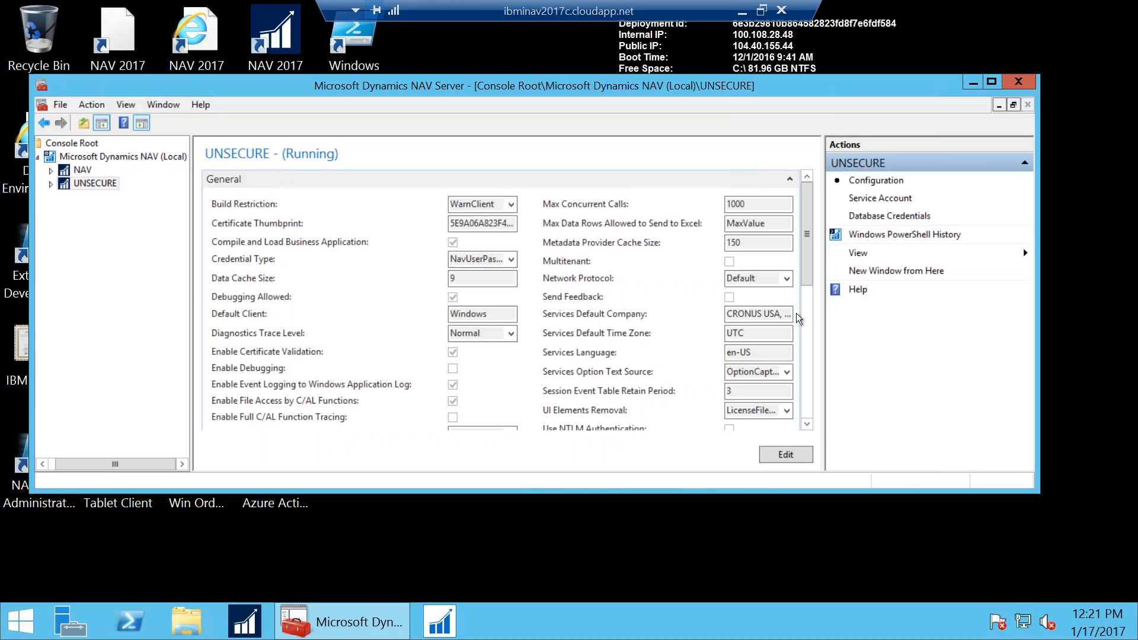
# Expand the UNSECURE instance's NAS Services settings
pyautogui.moveTo(806, 278); pyautogui.dragTo(823, 422)
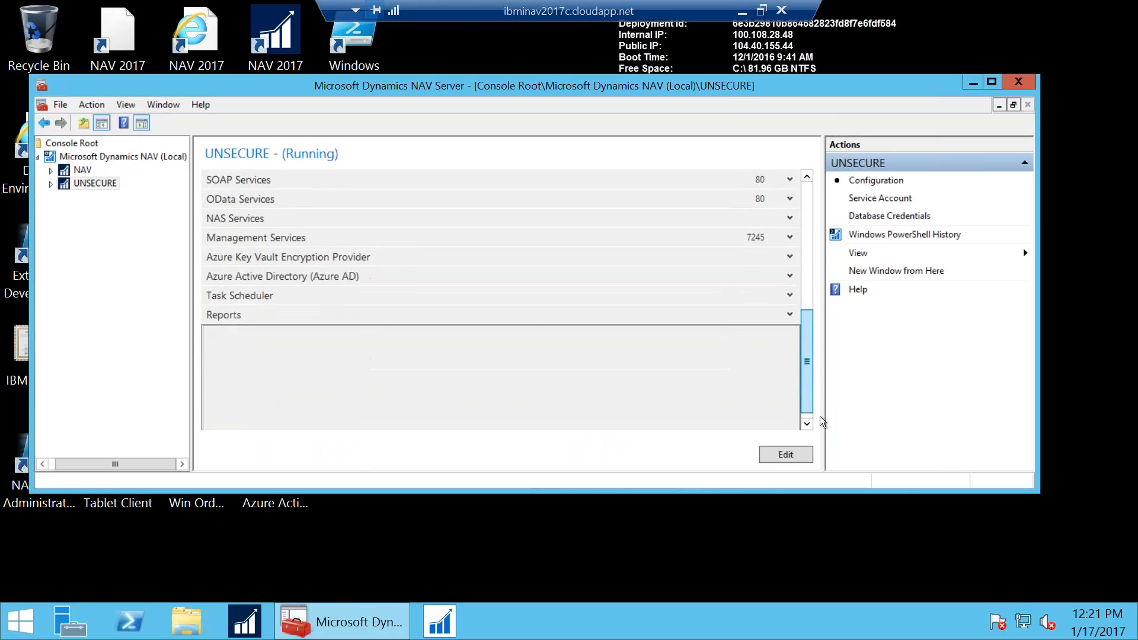
pyautogui.scroll(1, 330, 231)
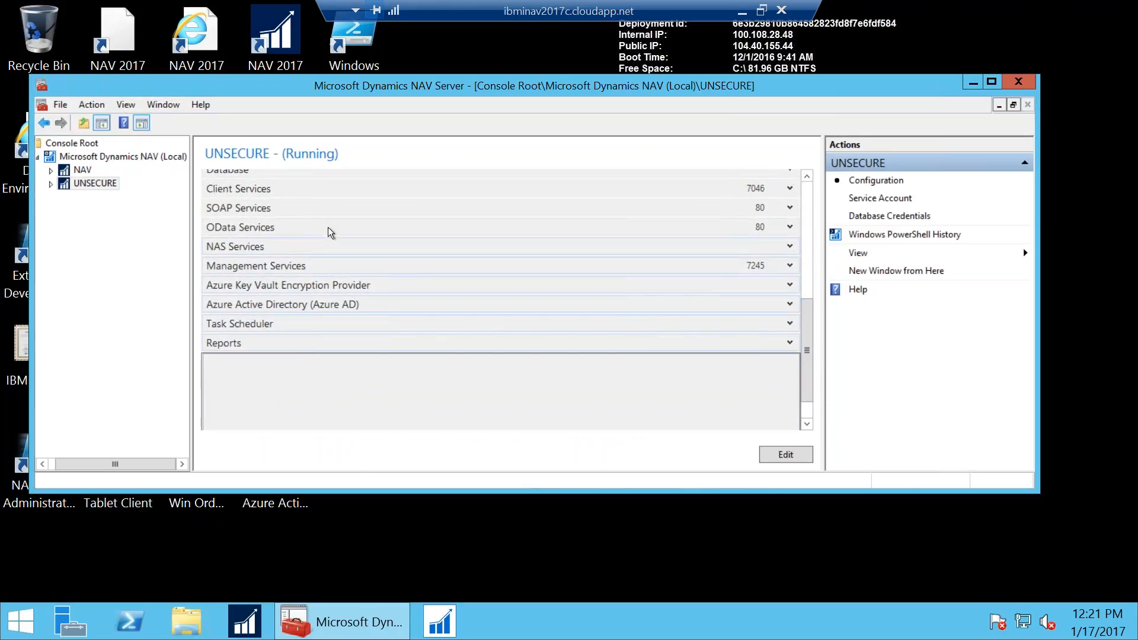
pyautogui.click(238, 253)
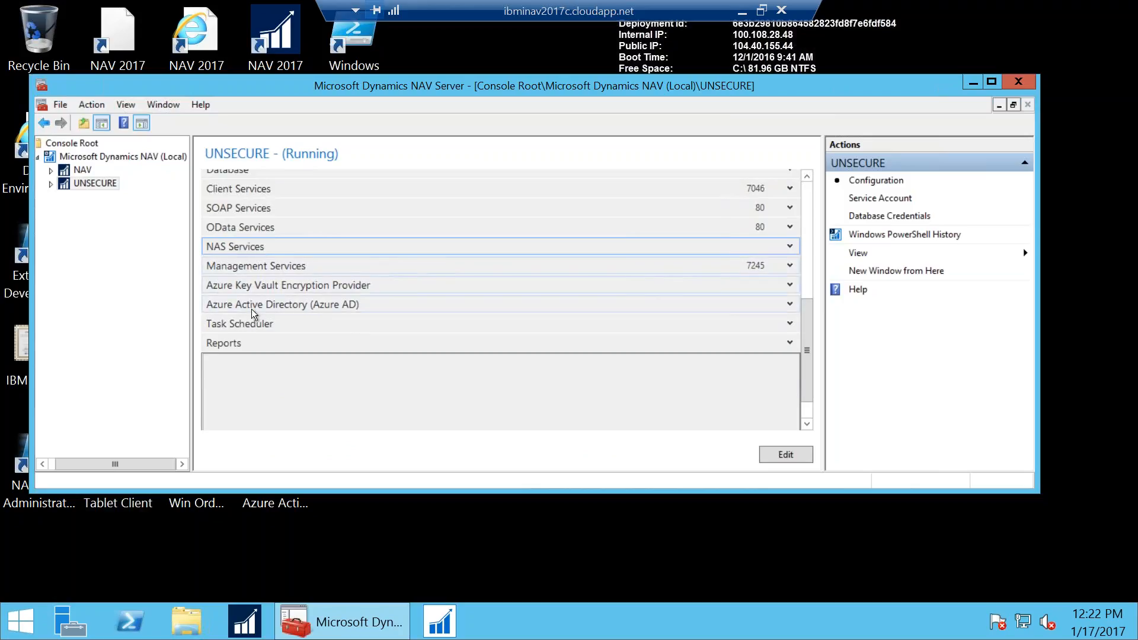
pyautogui.click(789, 248)
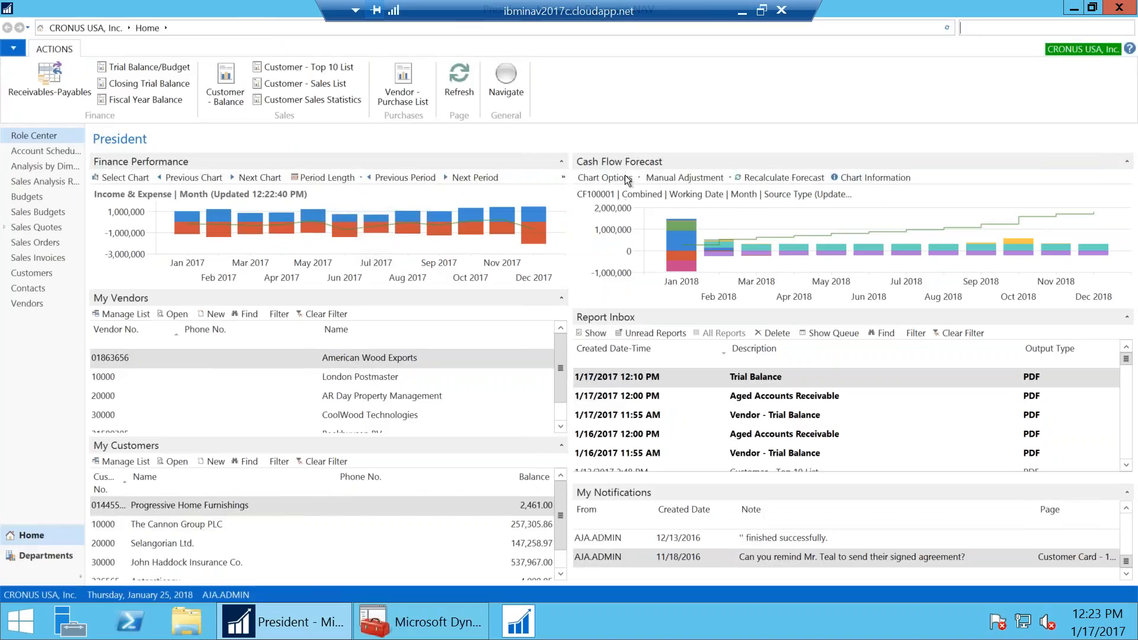
# Open the report 10040 Aged Accounts Receivable job queue entry and view its output type options
pyautogui.doubleClick(635, 384)
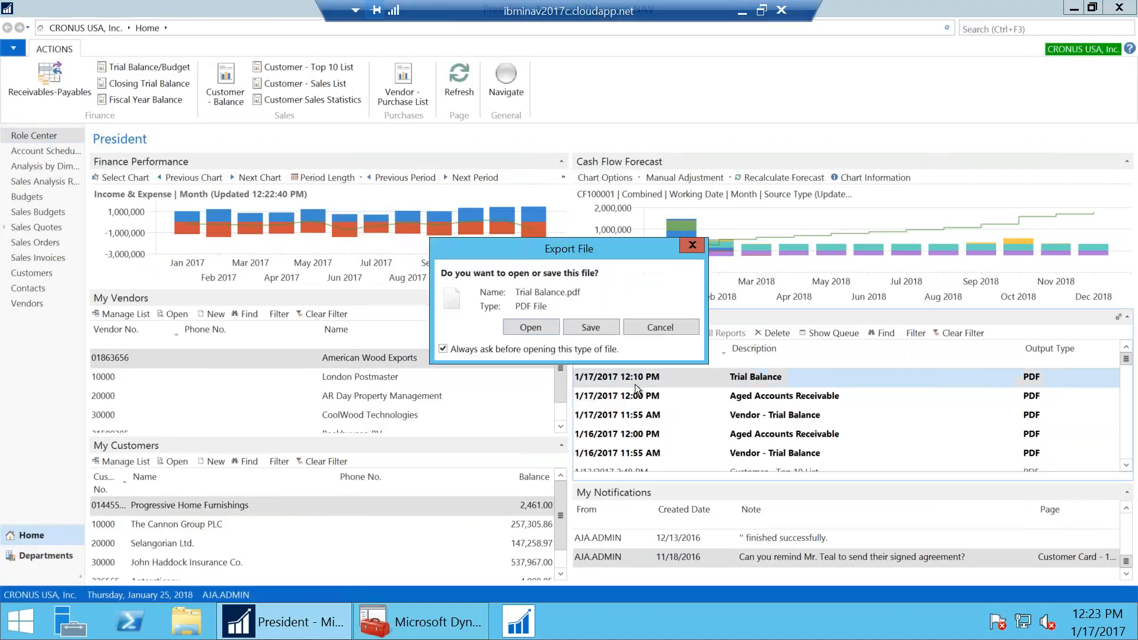
pyautogui.click(691, 330)
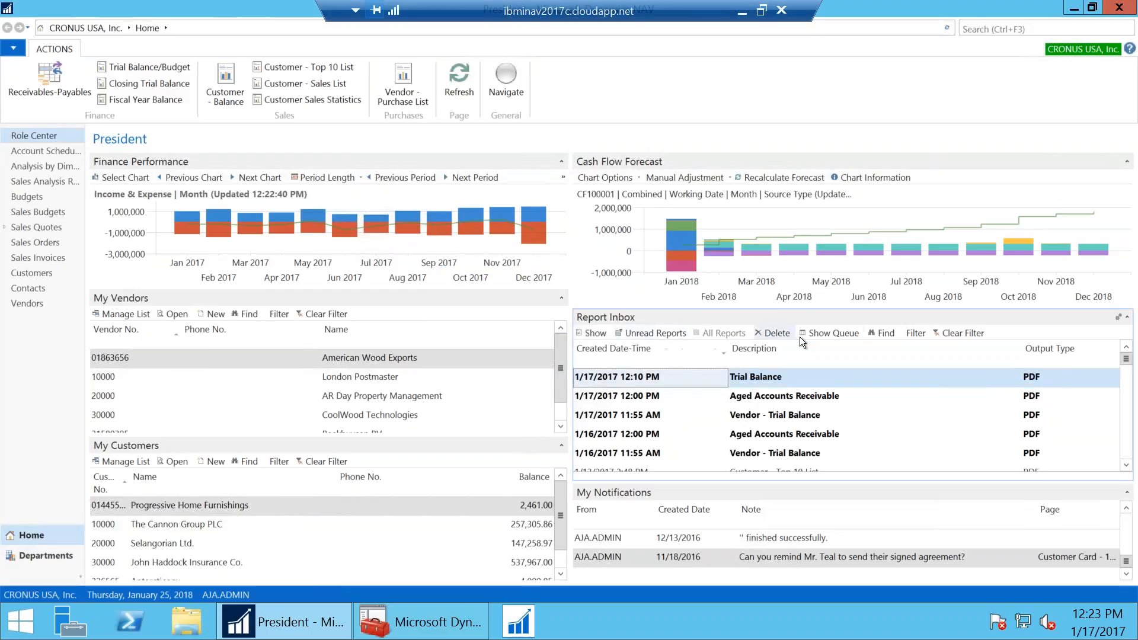
pyautogui.click(840, 336)
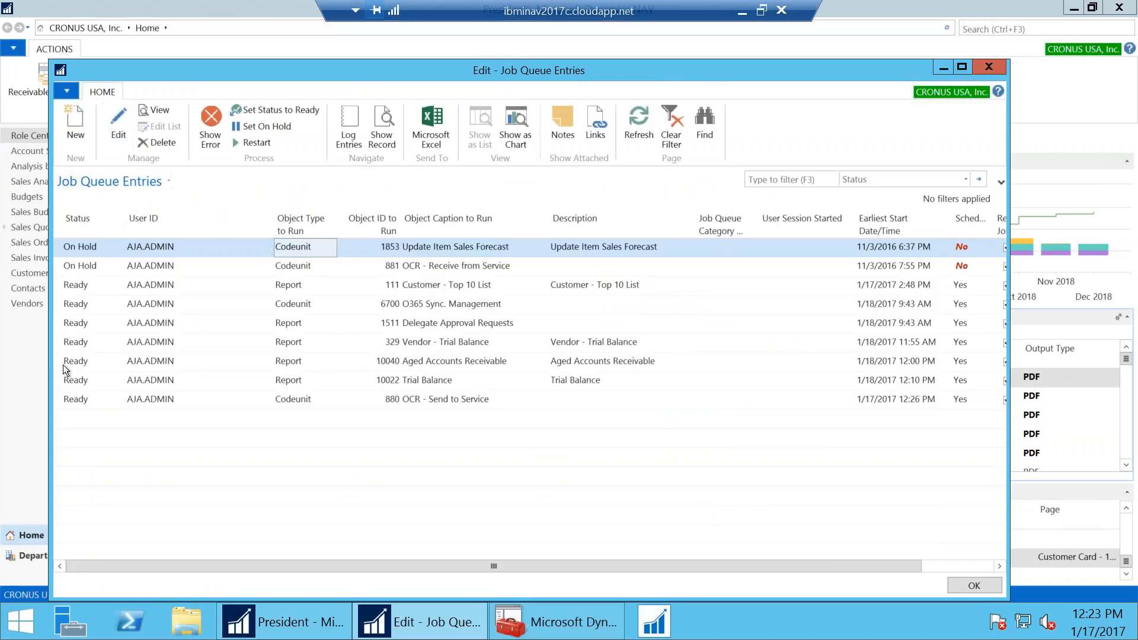
pyautogui.click(64, 362)
pyautogui.click(116, 140)
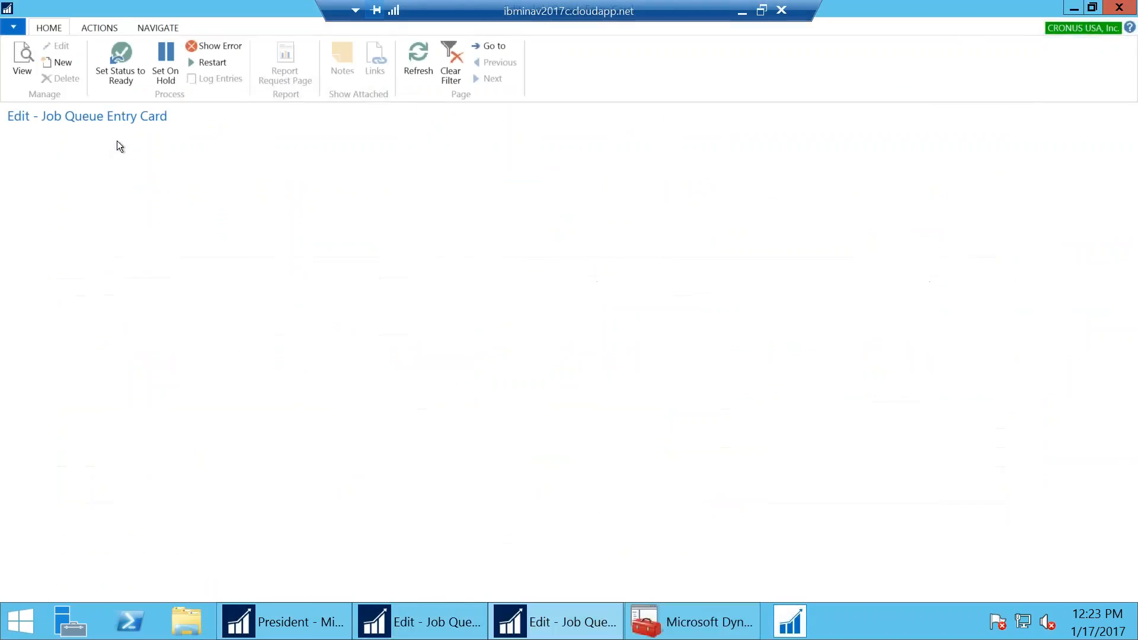
pyautogui.click(354, 335)
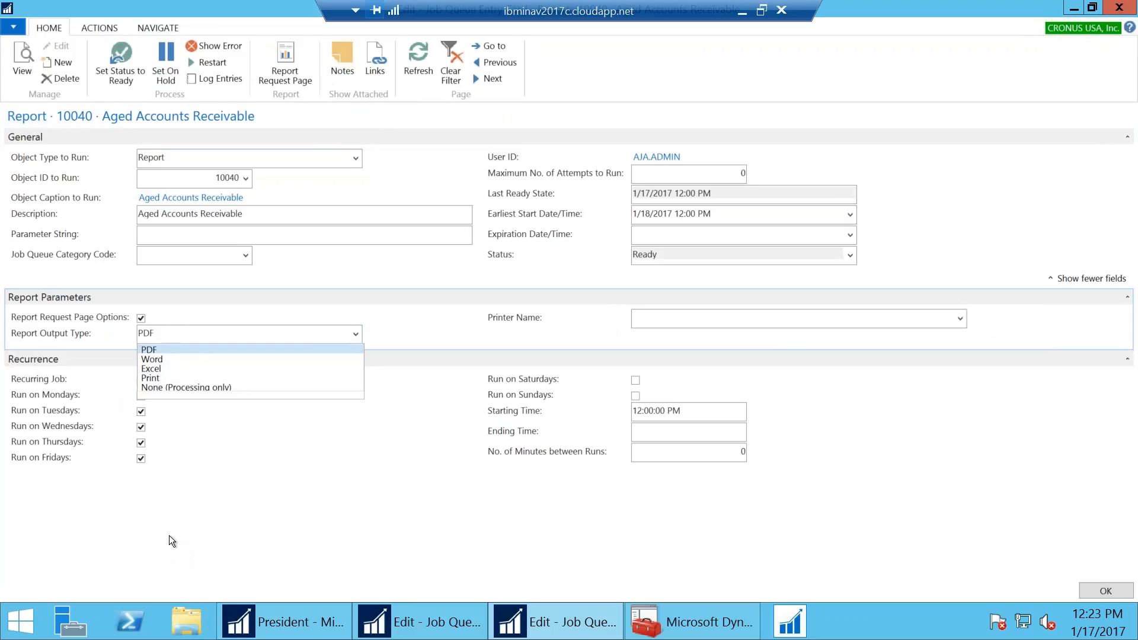
# Keep PDF as the Aged Accounts Receivable output type and return to the President role center
pyautogui.click(234, 546)
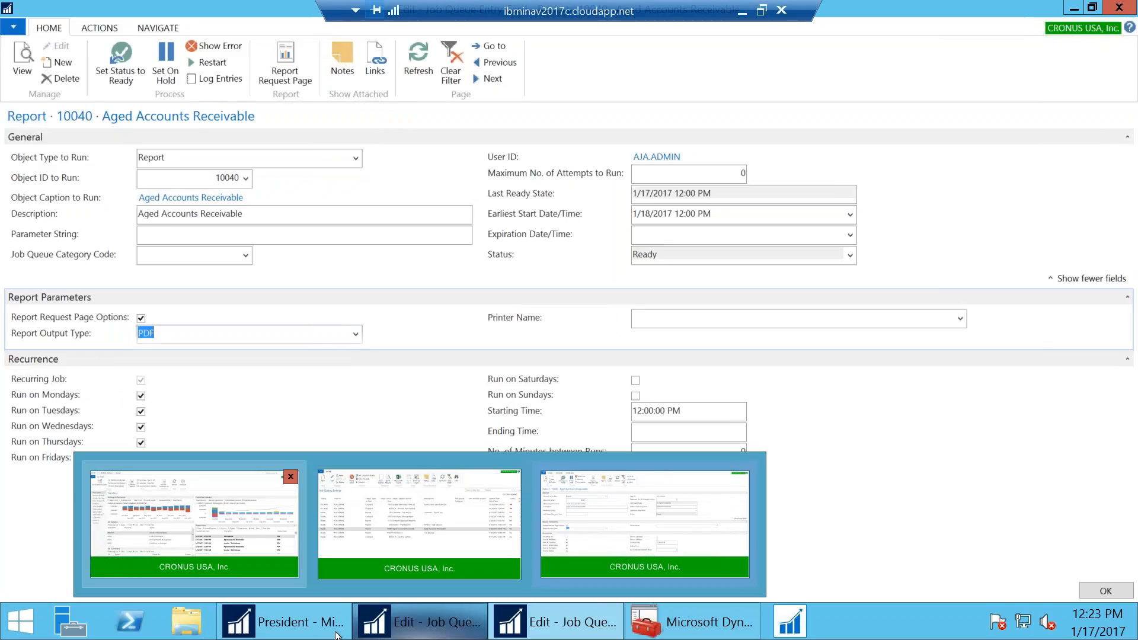
pyautogui.click(320, 631)
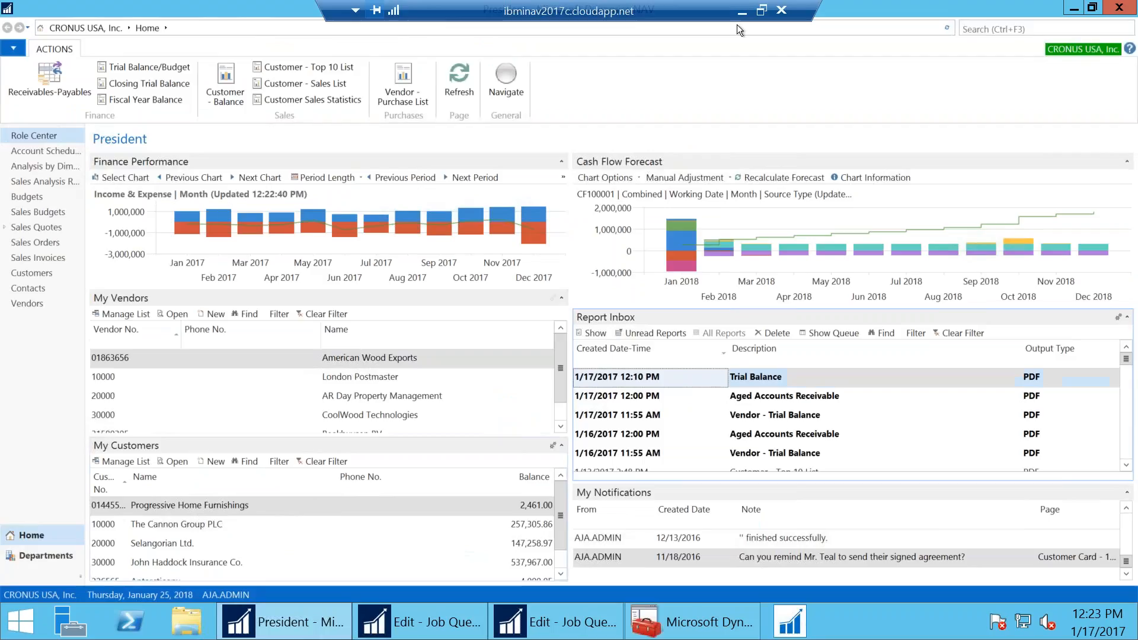
# Search 'customers' and open Spotsmeyer's Furnishings LLC's customer card maximized
pyautogui.click(961, 30)
pyautogui.write('cust')
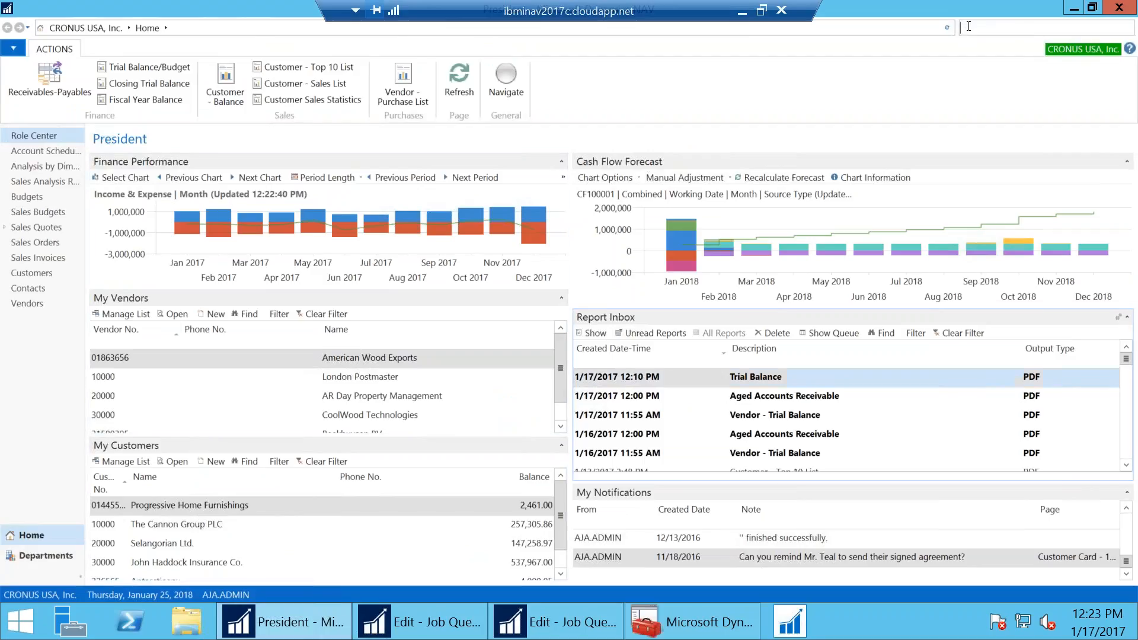
pyautogui.write('omers')
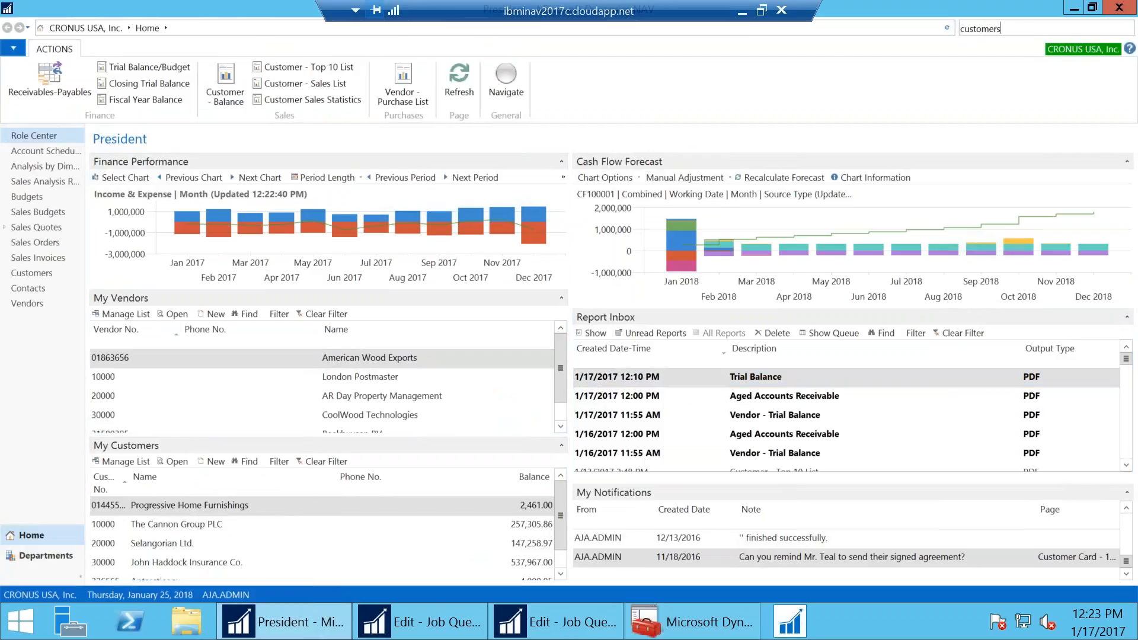
pyautogui.click(946, 42)
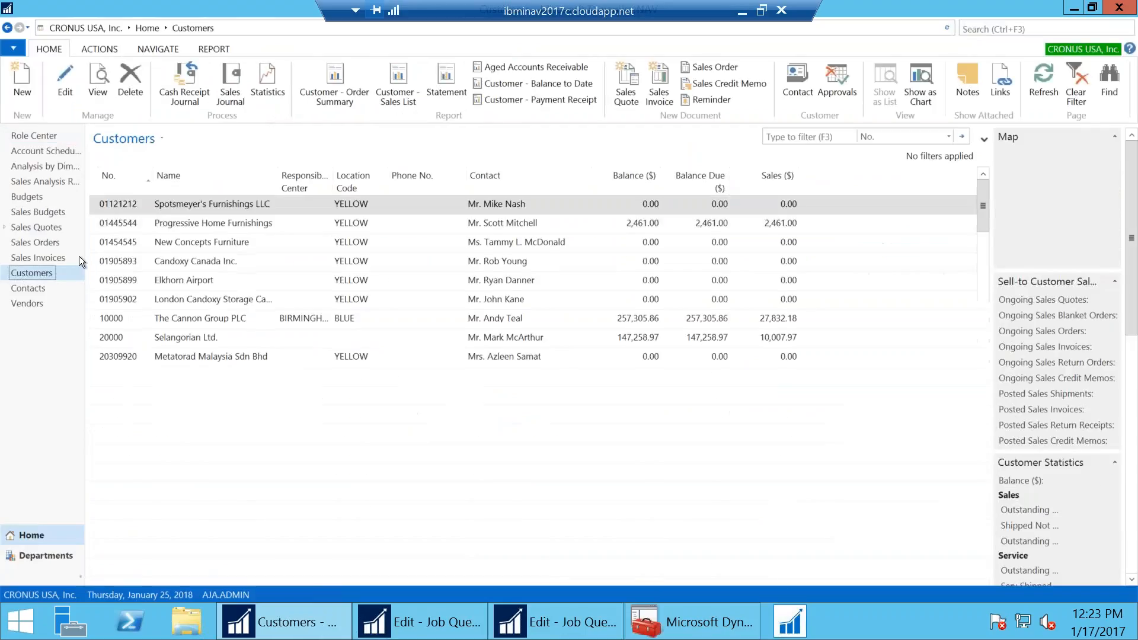
pyautogui.click(180, 208)
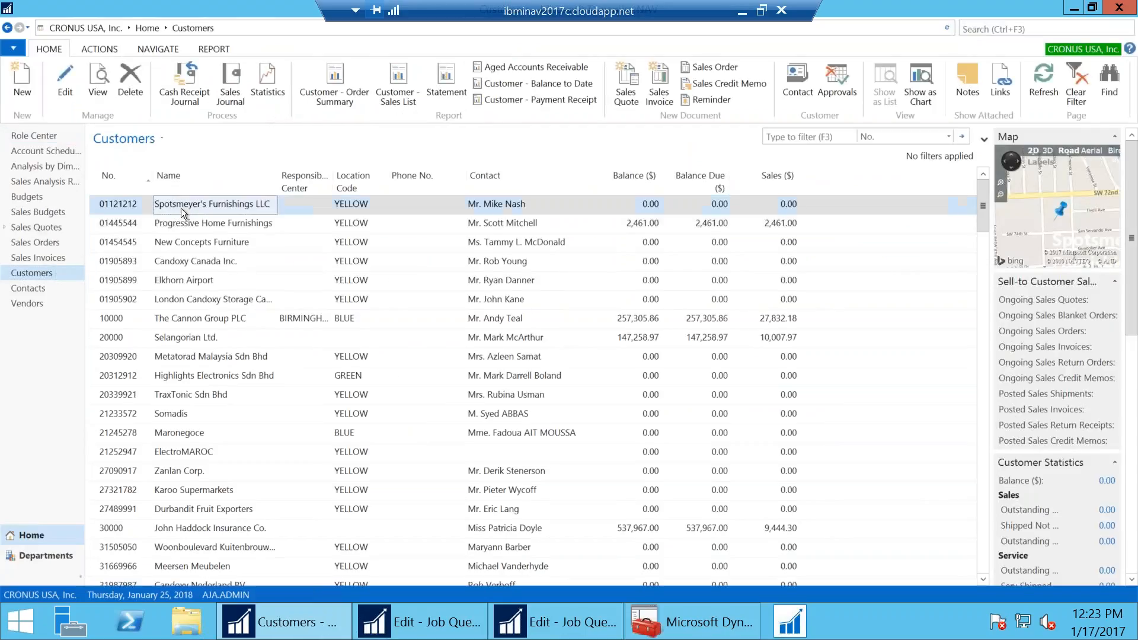
pyautogui.doubleClick(180, 208)
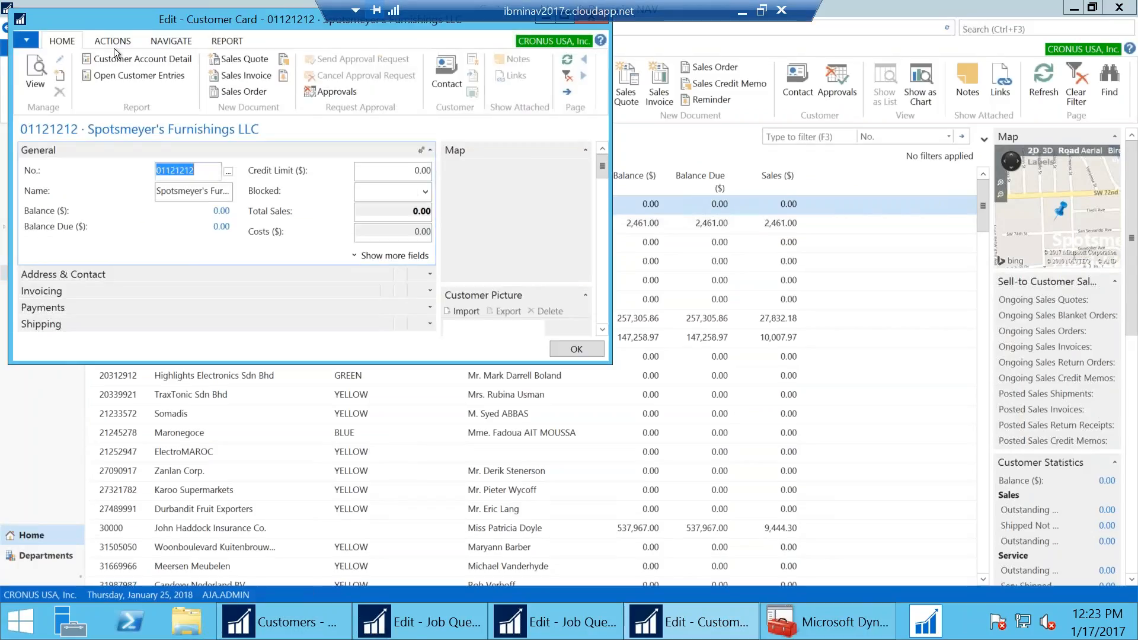
pyautogui.doubleClick(141, 20)
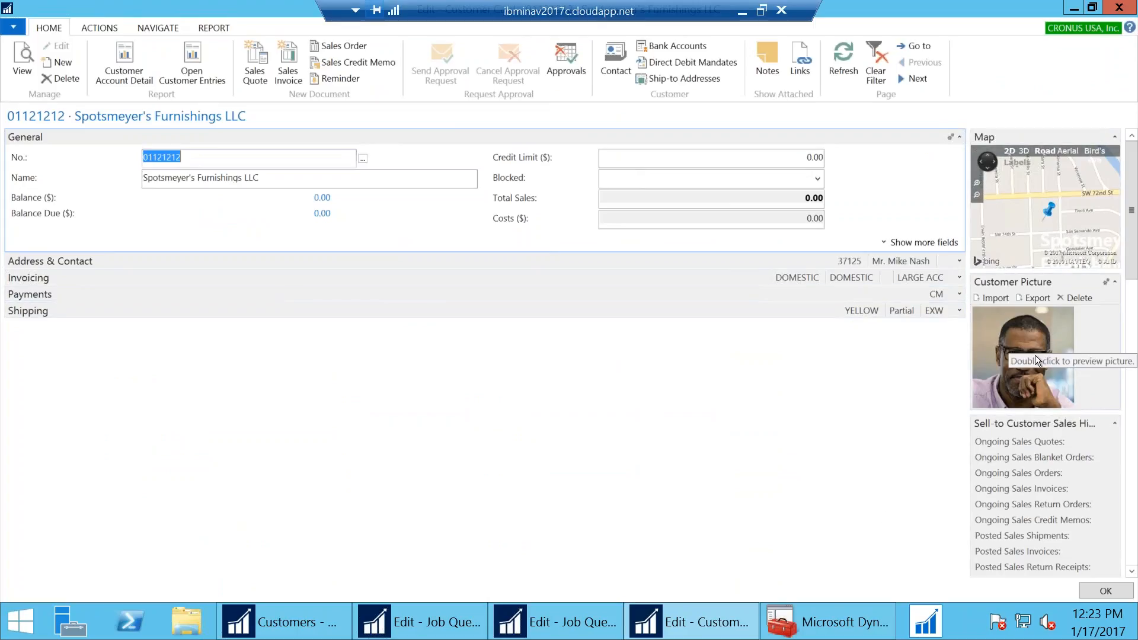
# Expand Address & Contact, Invoicing, Payments and Shipping, showing extra fields including Document Sending Profile
pyautogui.click(29, 261)
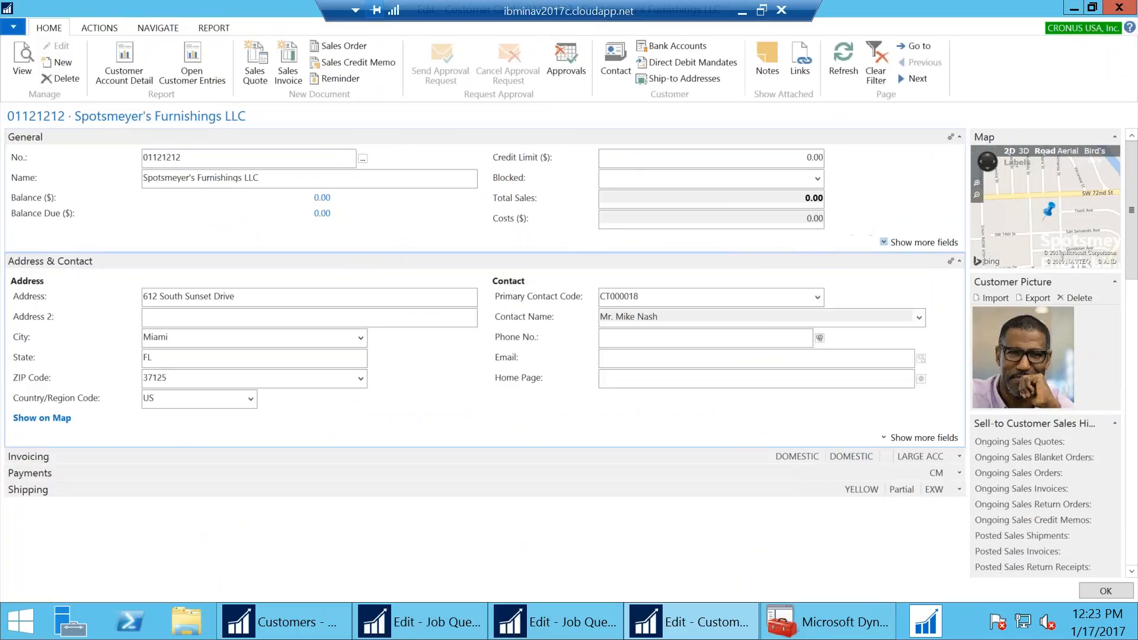
pyautogui.click(918, 241)
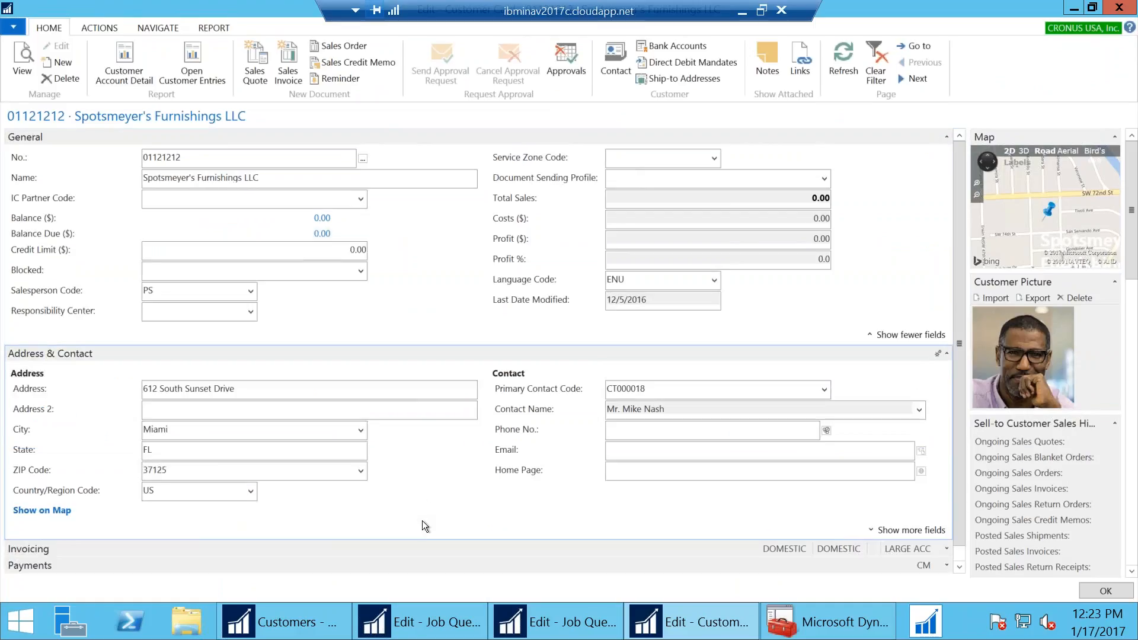
pyautogui.click(871, 514)
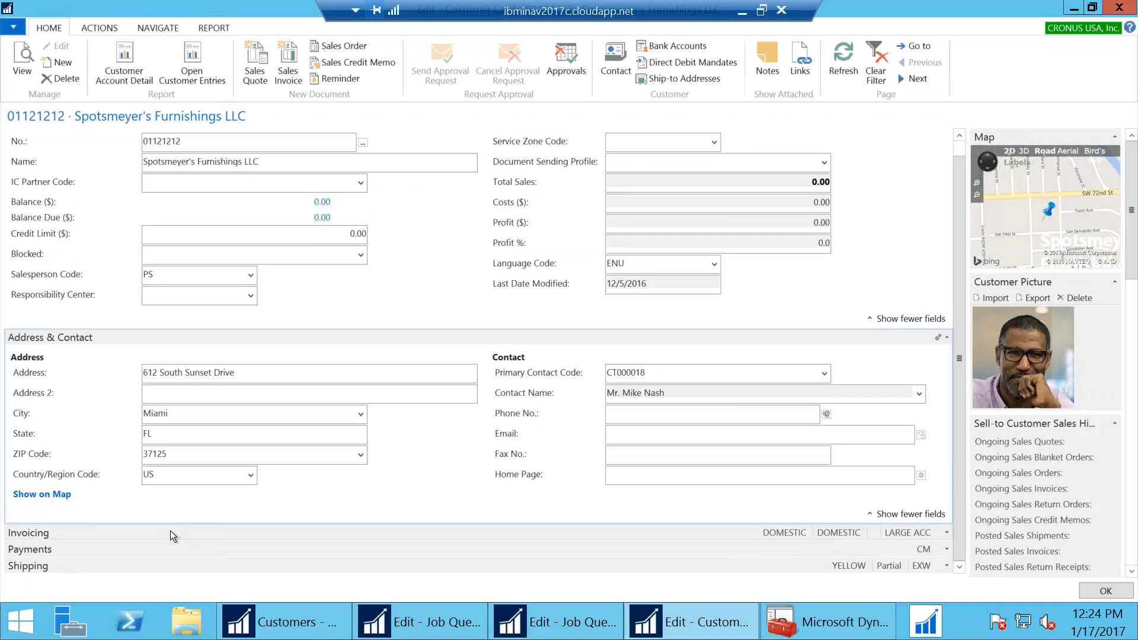
pyautogui.click(165, 531)
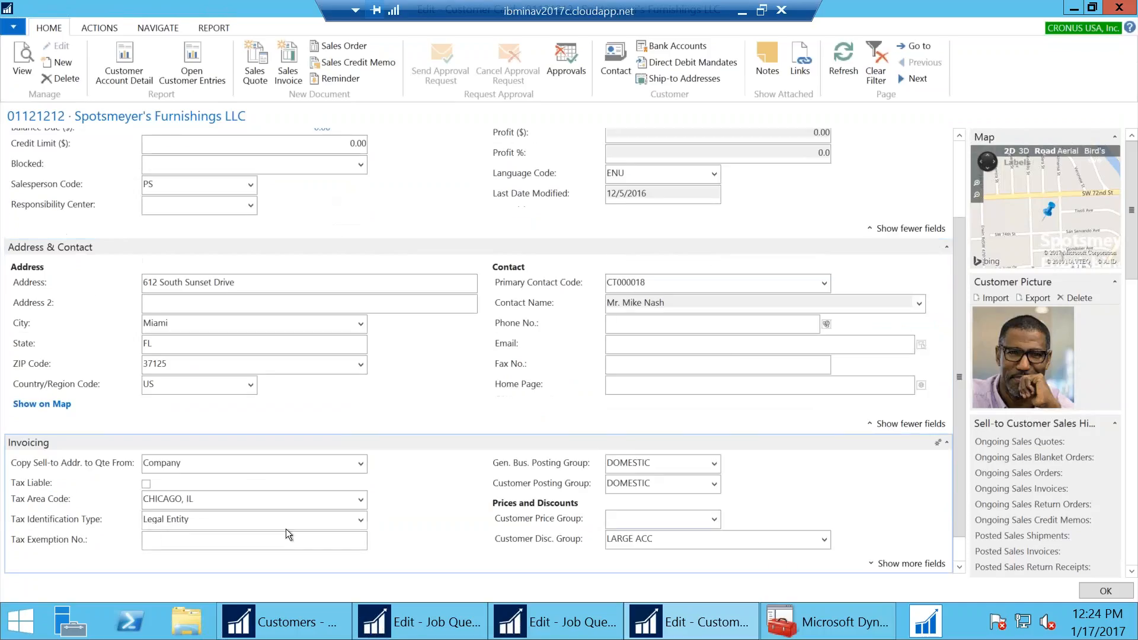
pyautogui.click(207, 549)
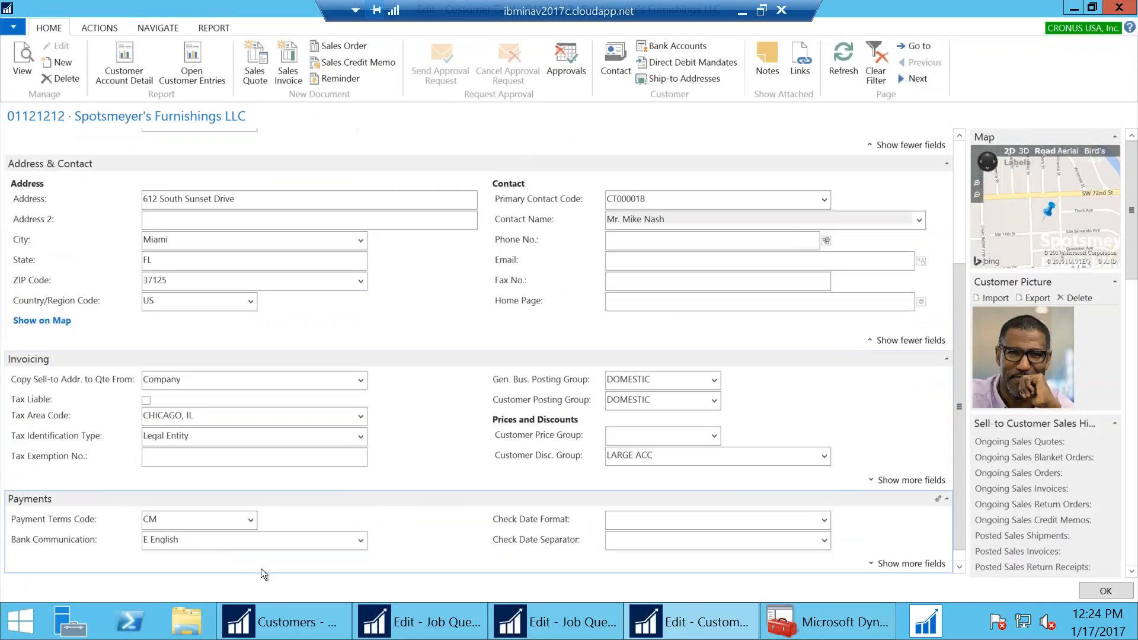
pyautogui.click(213, 567)
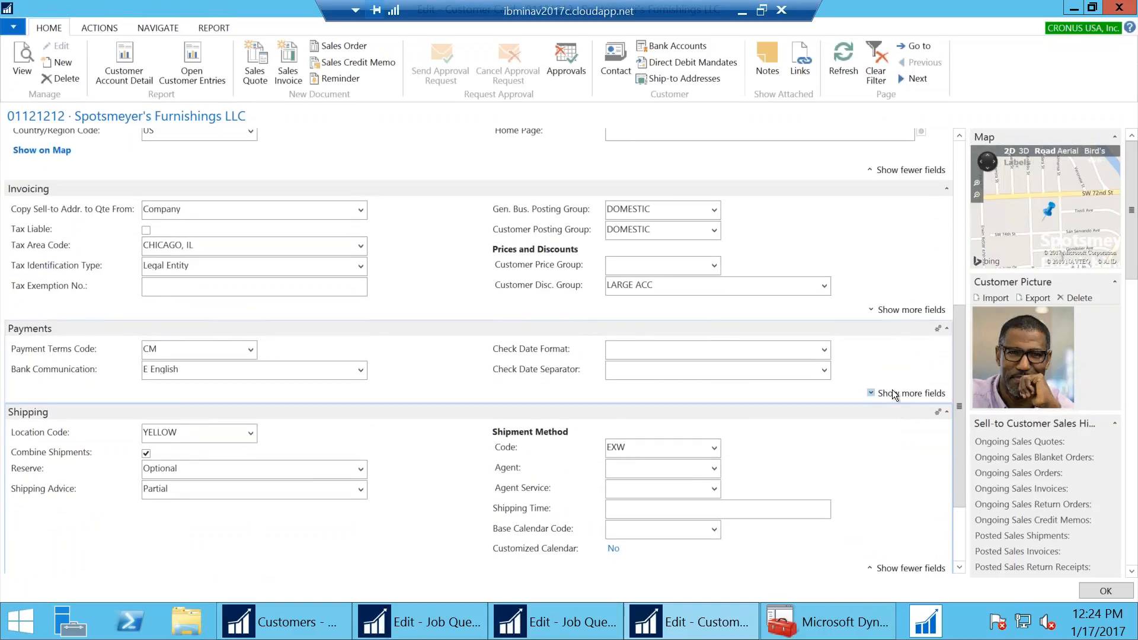
pyautogui.click(894, 390)
pyautogui.click(903, 310)
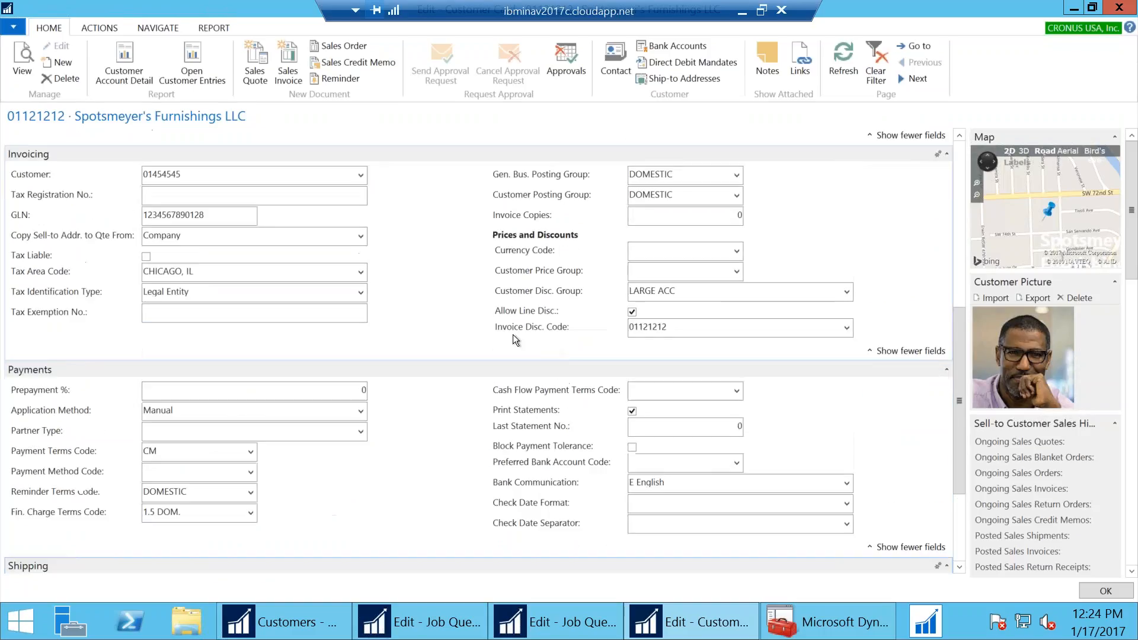
pyautogui.scroll(5, 386, 322)
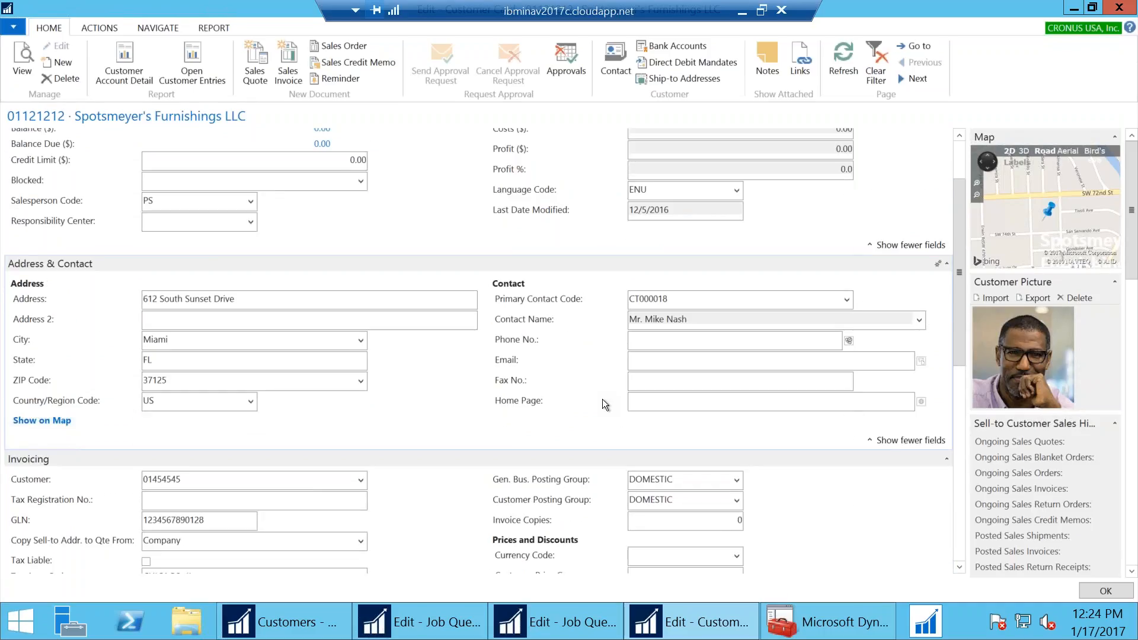
pyautogui.scroll(2, 602, 399)
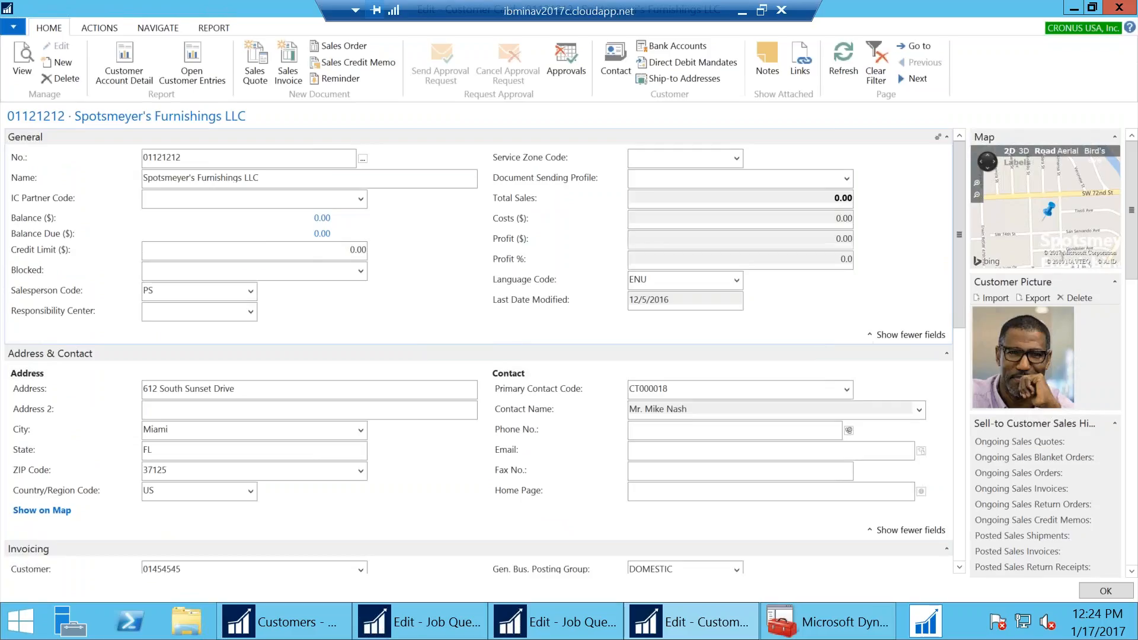
pyautogui.click(718, 181)
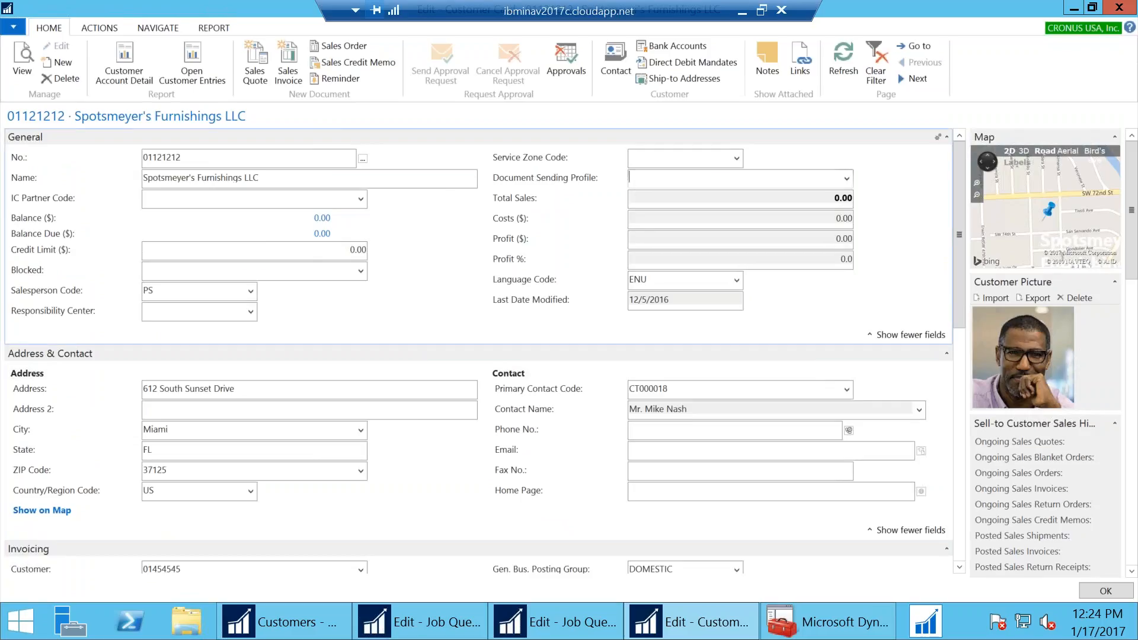
pyautogui.click(847, 179)
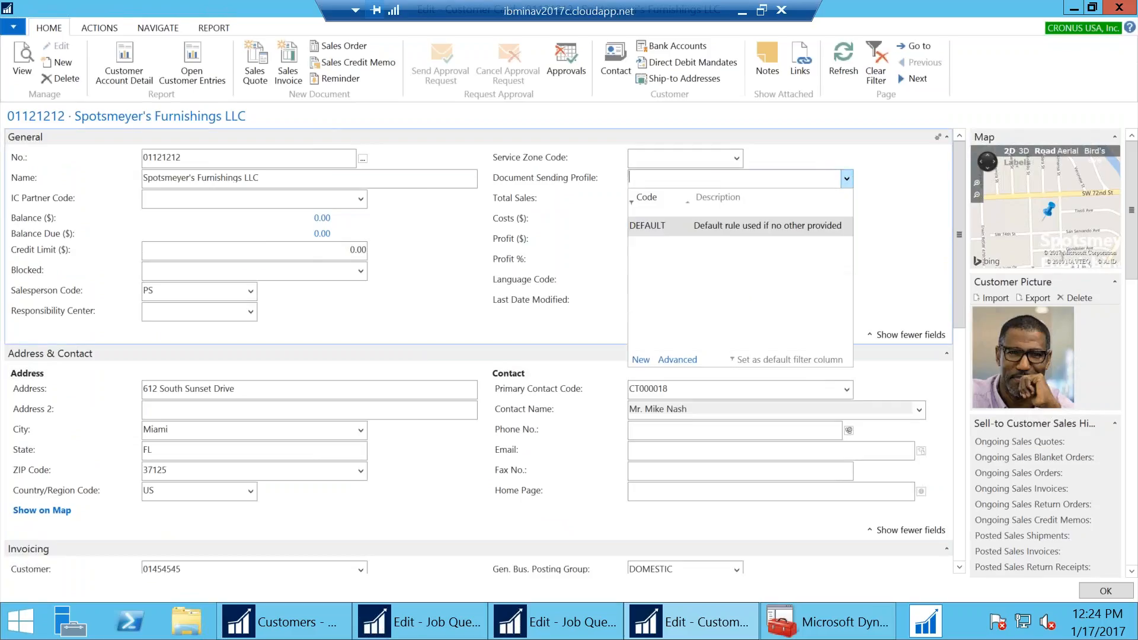
pyautogui.click(679, 360)
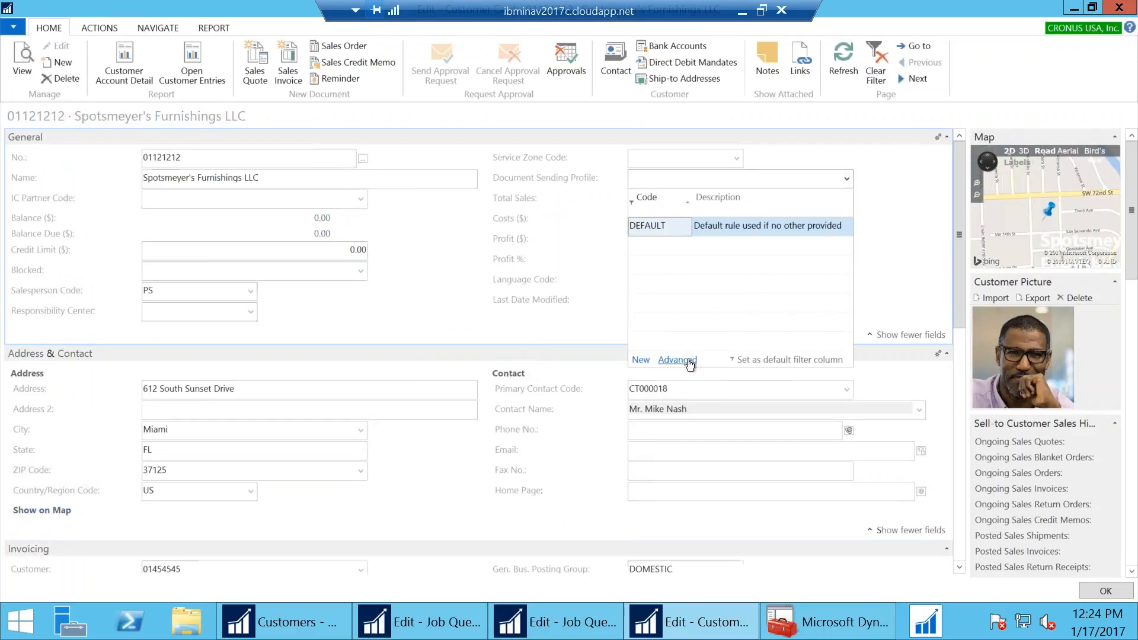
pyautogui.click(716, 111)
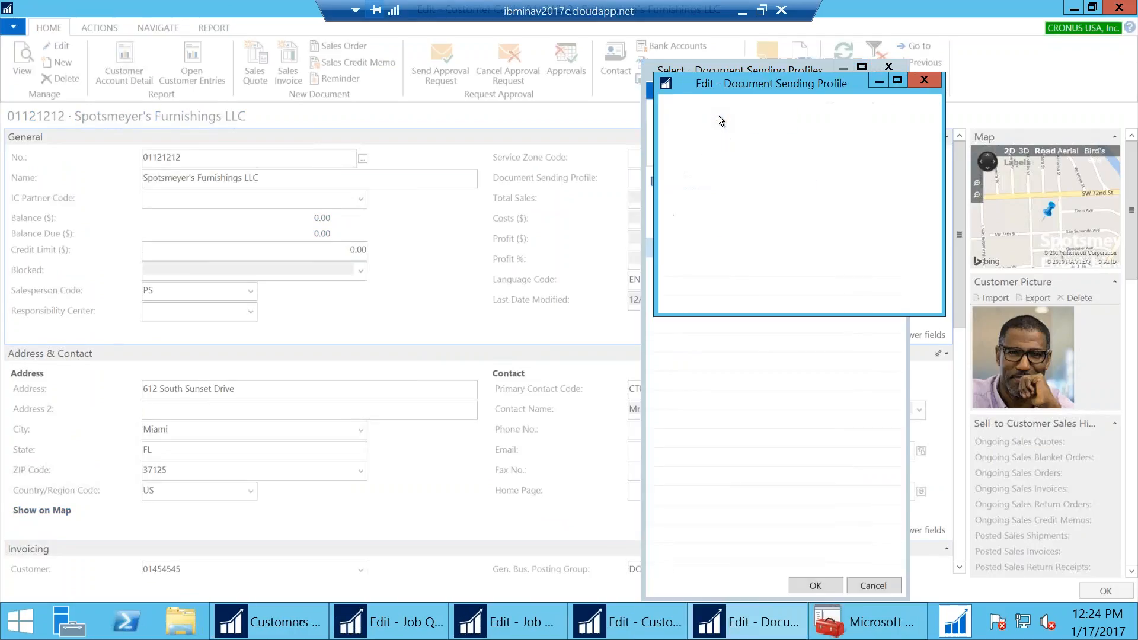
pyautogui.click(827, 276)
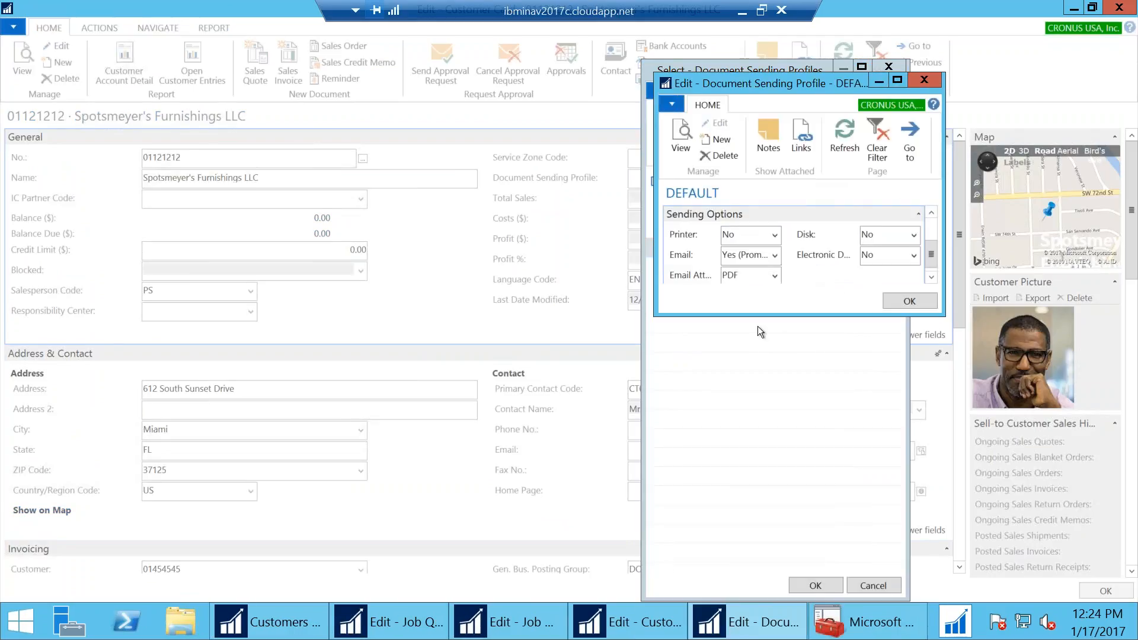
pyautogui.moveTo(741, 316); pyautogui.dragTo(751, 432)
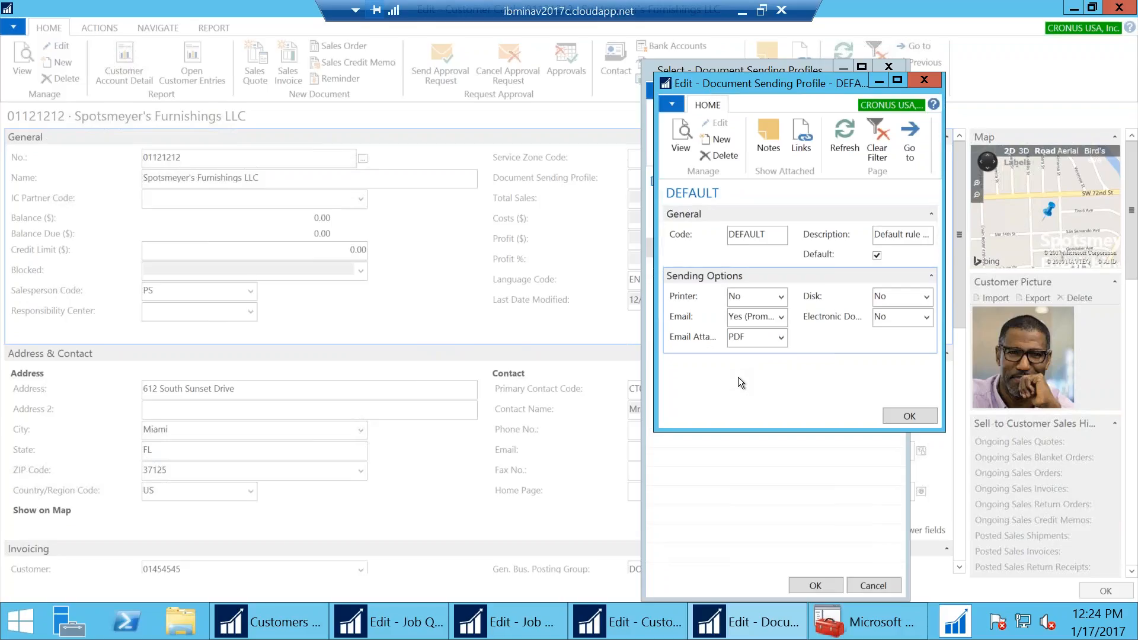
pyautogui.click(920, 83)
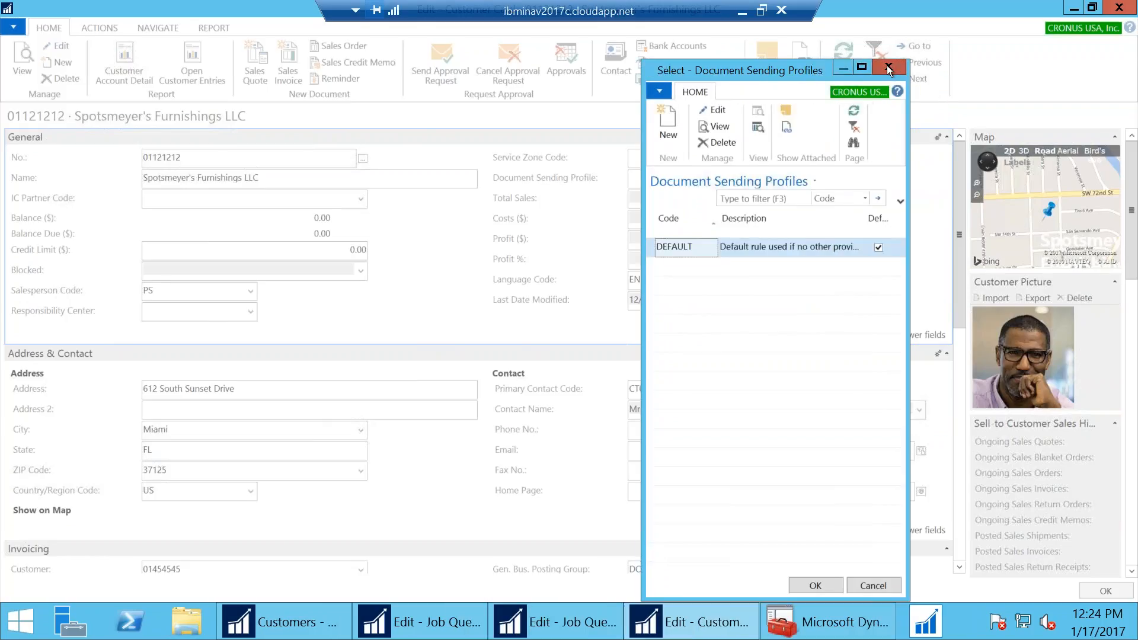
pyautogui.click(888, 67)
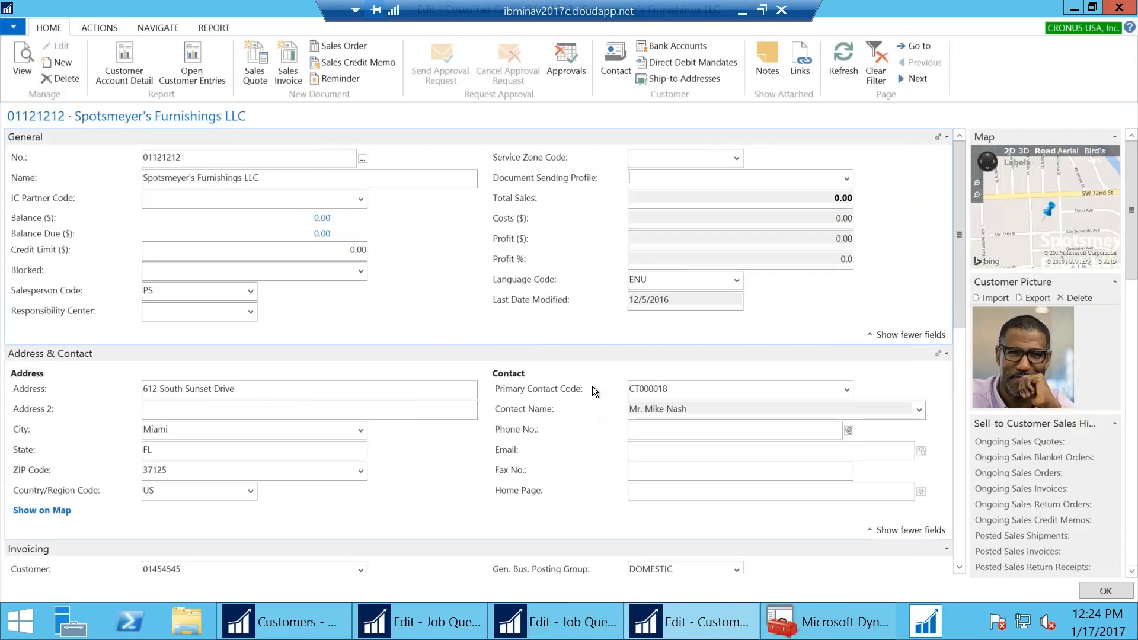
# Close the customer card and search 'posted sales inv' to open Posted Sales Invoices
pyautogui.moveTo(592, 386)
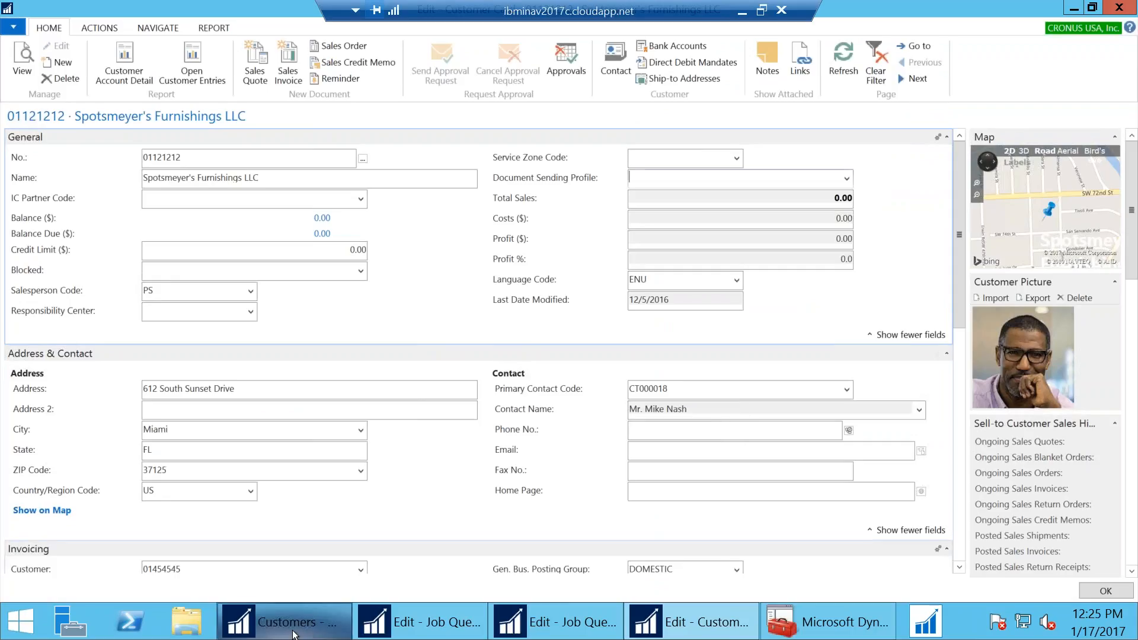
pyautogui.press('Escape')
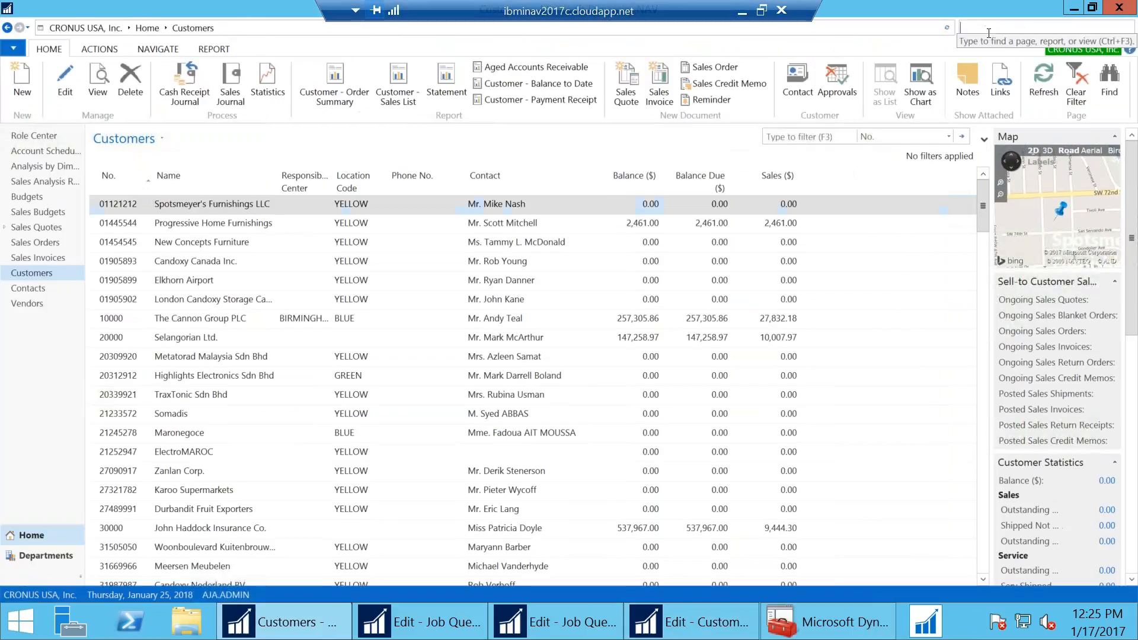
pyautogui.write('sal')
pyautogui.press('BackSpace')
pyautogui.press('BackSpace')
pyautogui.press('BackSpace')
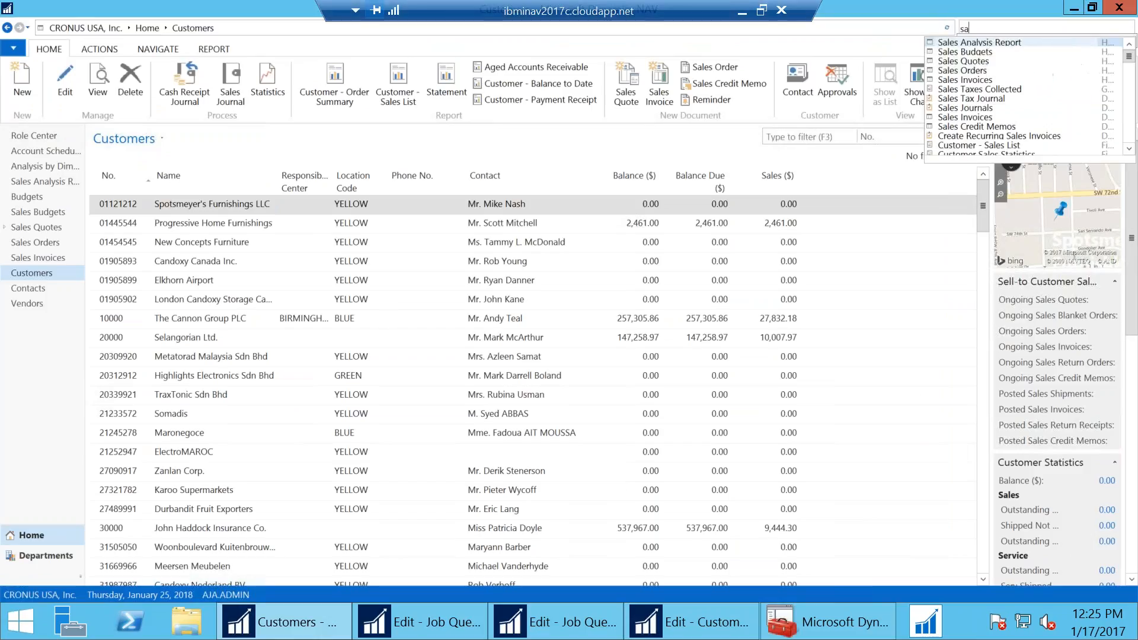
pyautogui.write('posted sales inv')
pyautogui.press('Return')
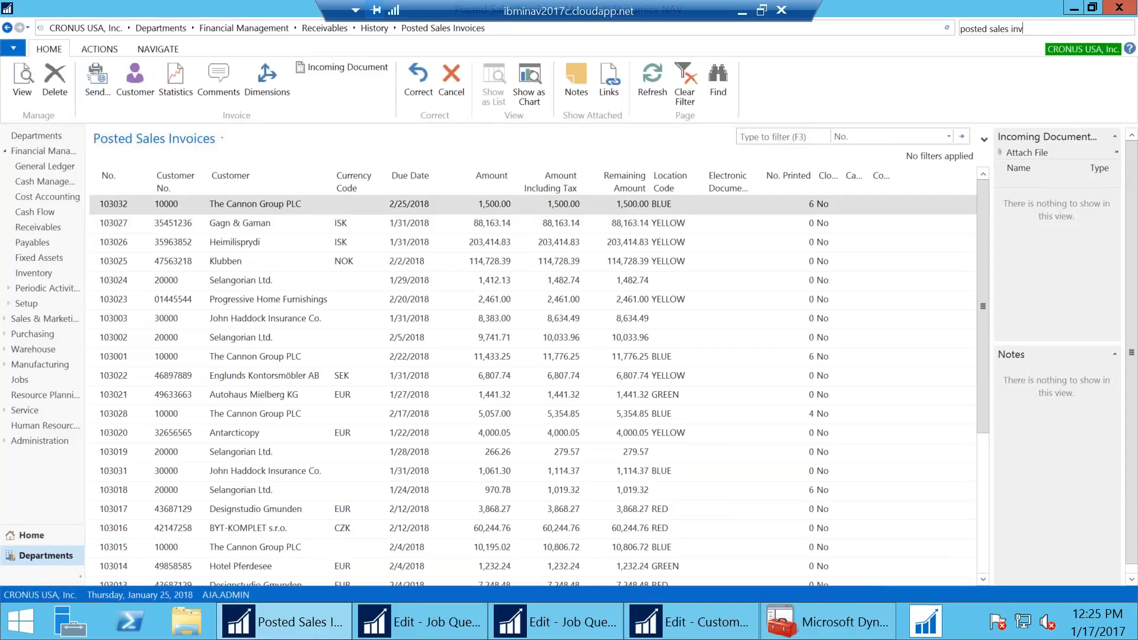
pyautogui.click(741, 11)
# Bring back the slideshow and advance past 'Where can I use automation?' to the closing InterDyn BMI contact slide
pyautogui.click(248, 627)
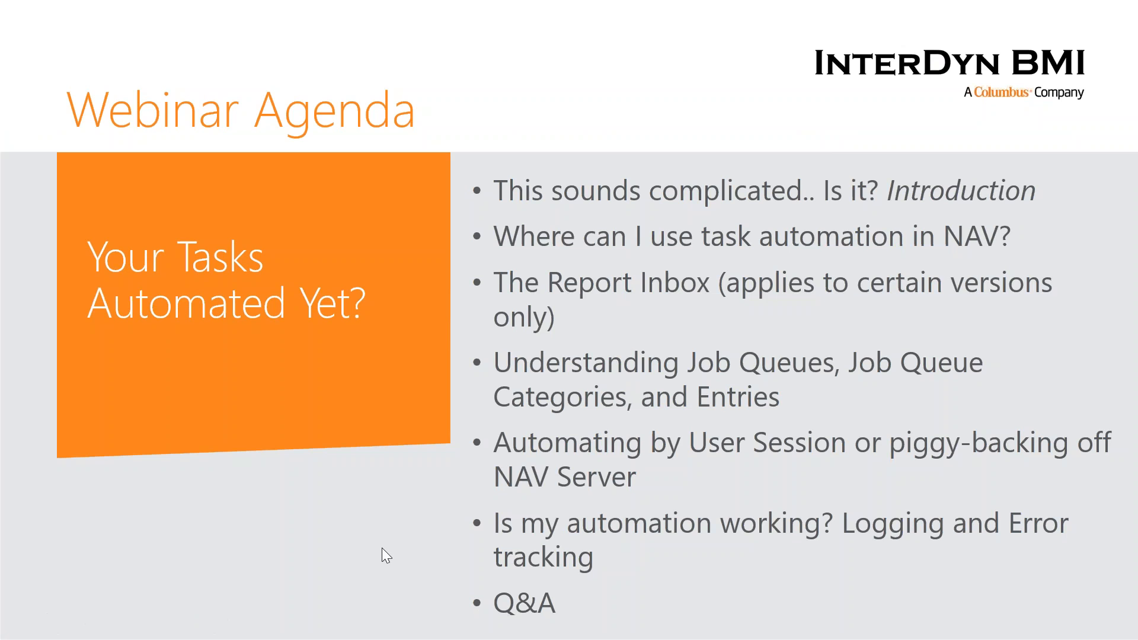
pyautogui.press('Right')
pyautogui.press('Right')
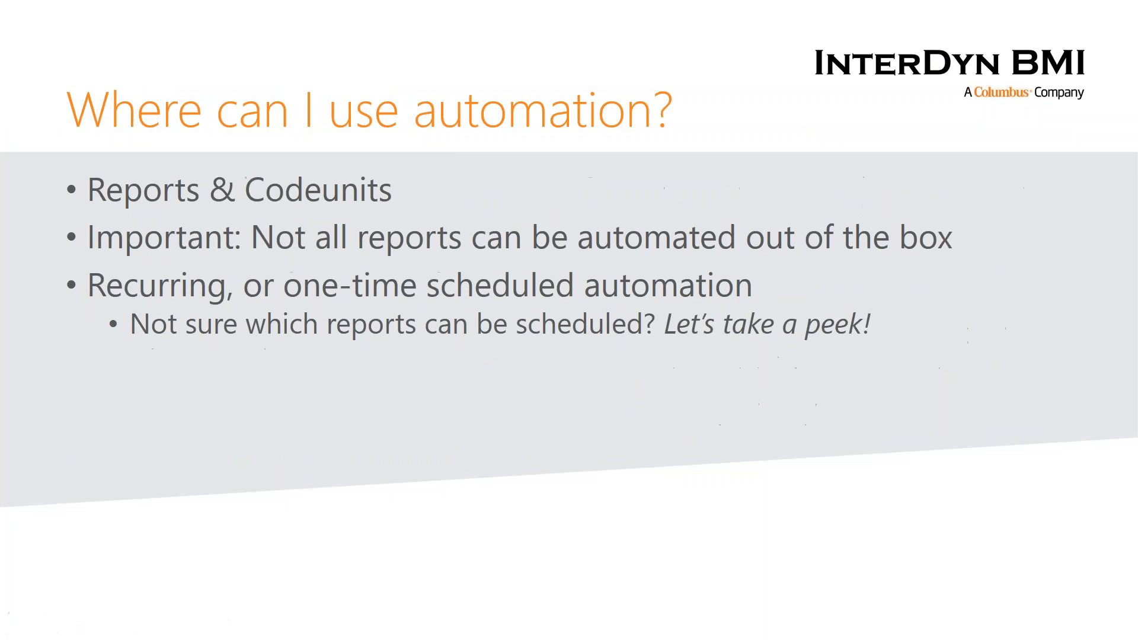
pyautogui.click(524, 472)
pyautogui.click(528, 479)
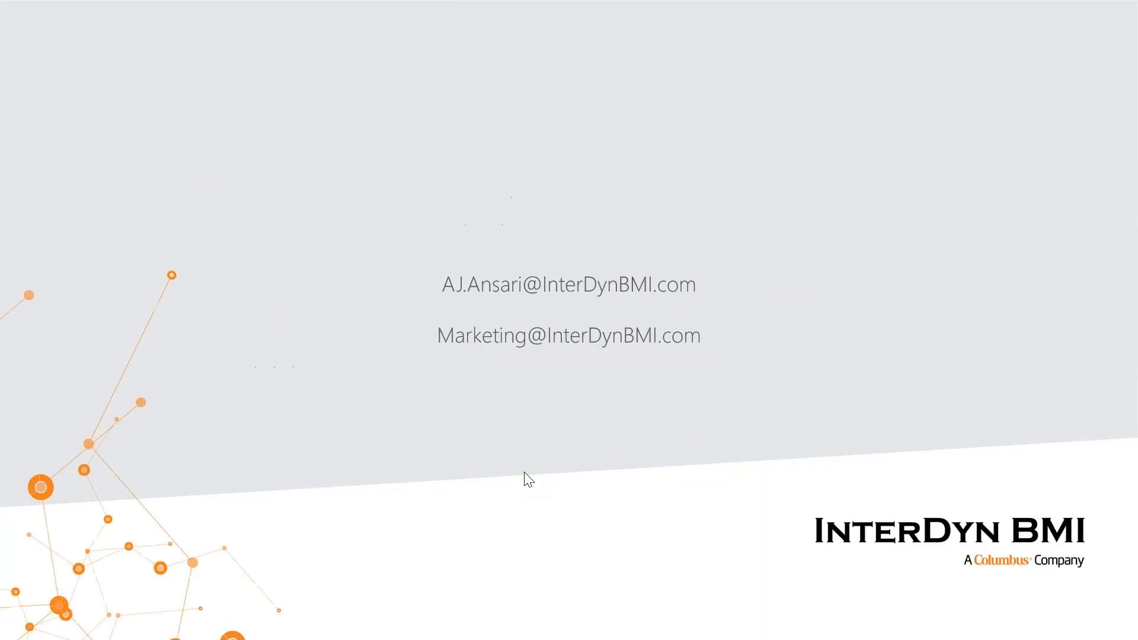